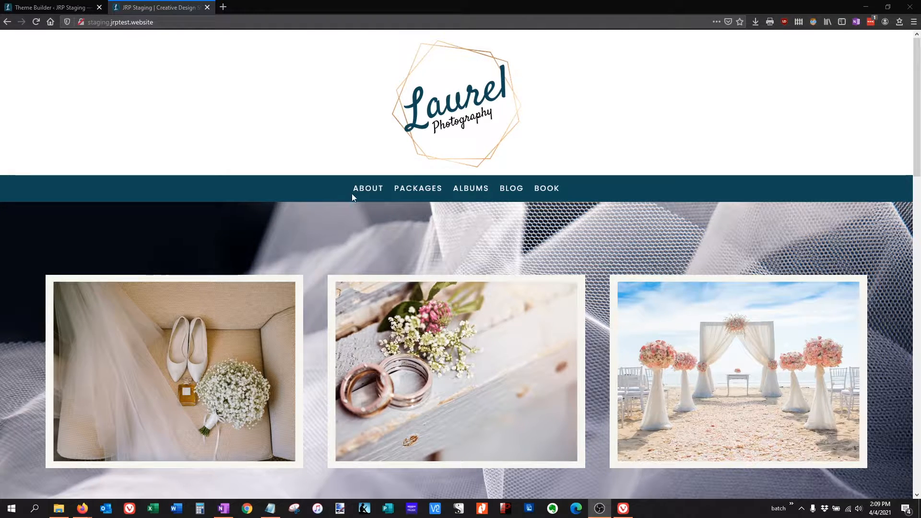
Jump to the RSVP booking form via BOOK and scroll to view the footer and copyright bar.
left_click(550, 197)
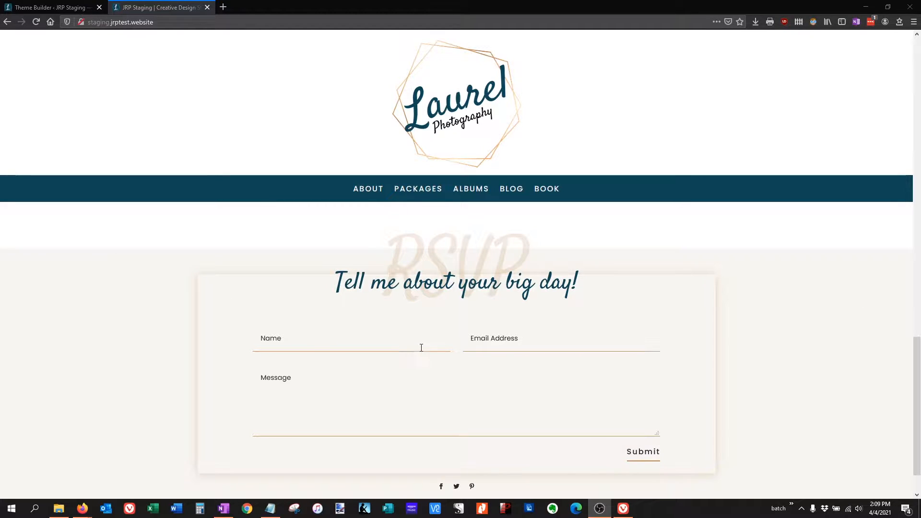
scroll(422, 347, "down", 1)
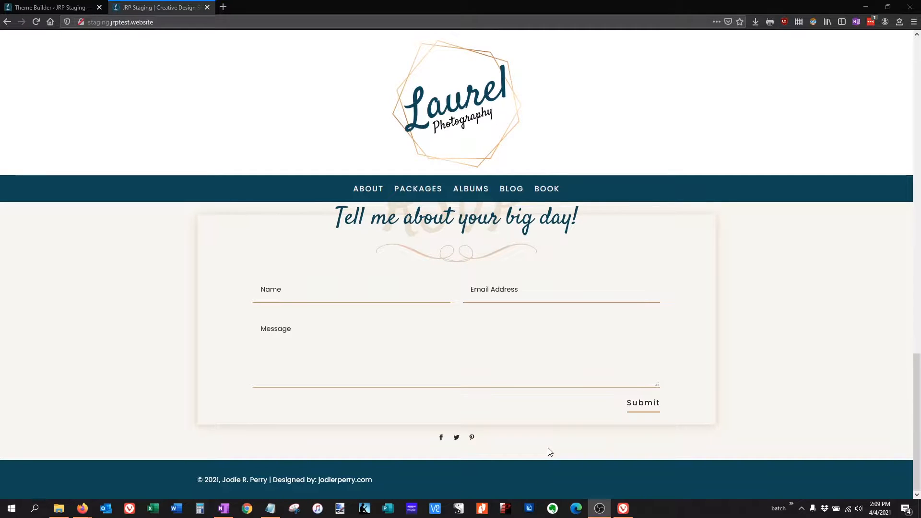
scroll(487, 366, "up", 10)
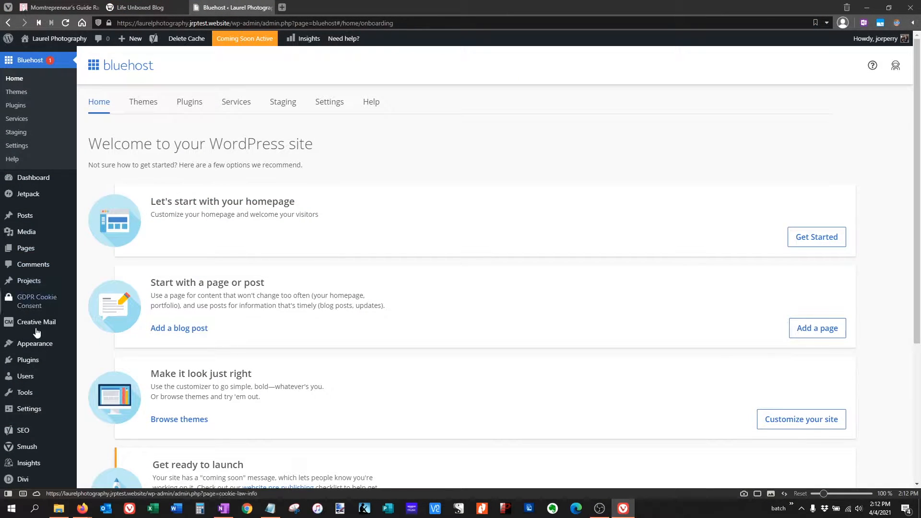
From Divi > Theme Builder, add and build a new Global Footer on the Default Website Template.
mouse_move(23, 481)
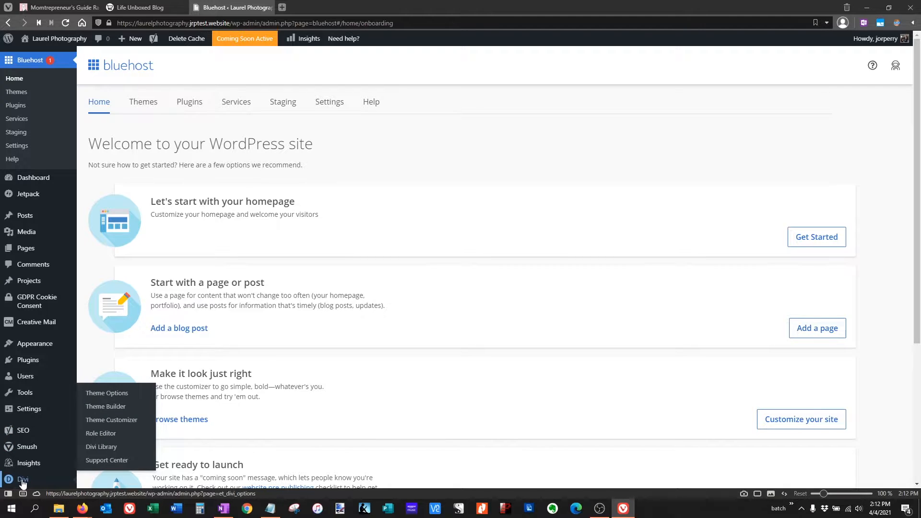
left_click(115, 409)
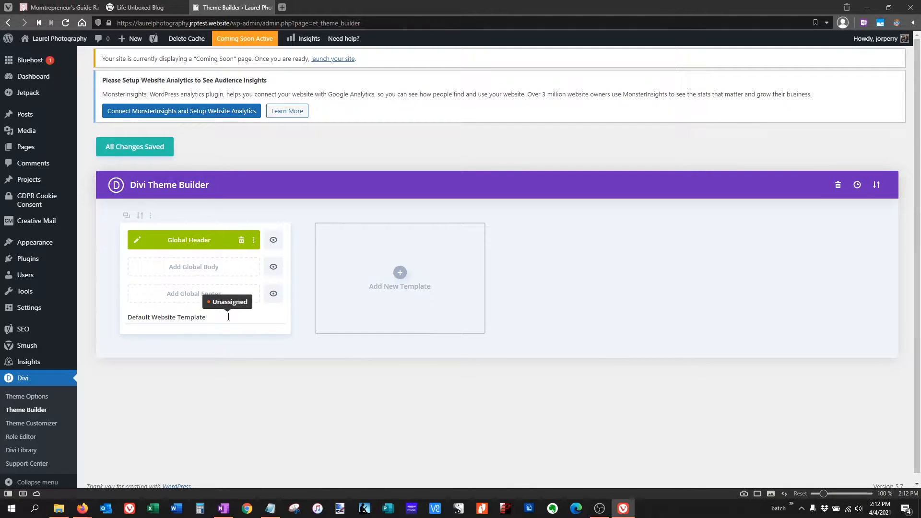
left_click(181, 295)
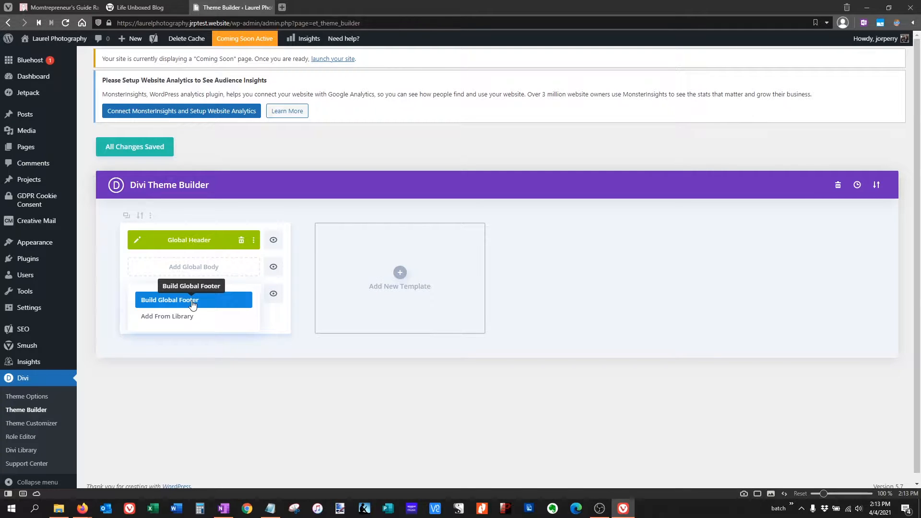
left_click(192, 302)
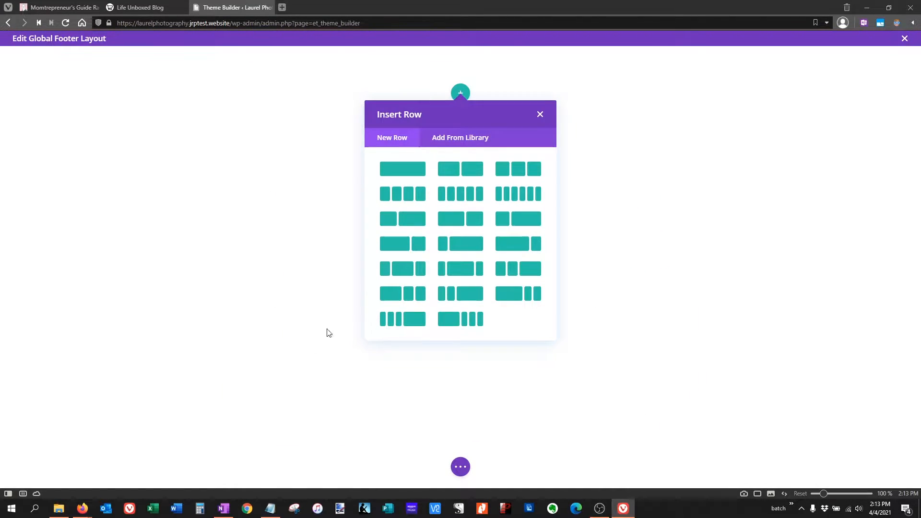
Add a one-column row, insert a Text module found by searching 'text', and close its settings.
left_click(405, 168)
type("tes")
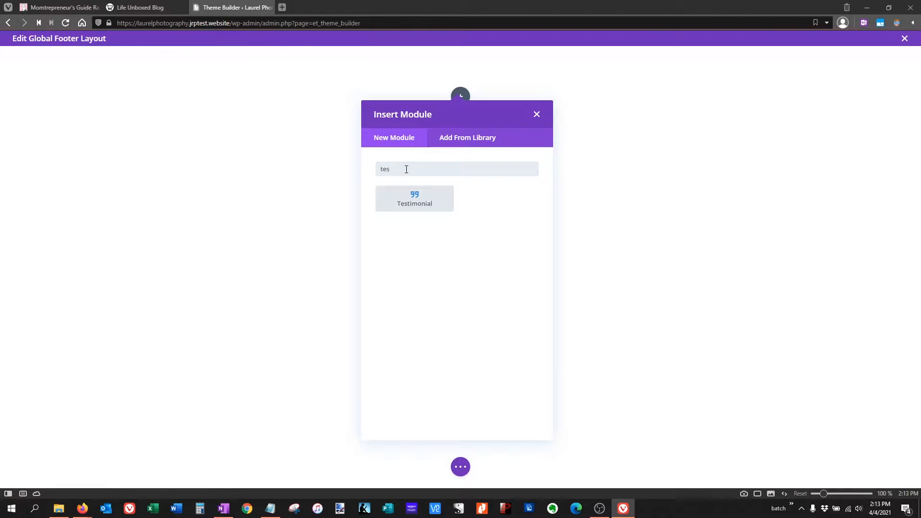
key("BackSpace")
type("x")
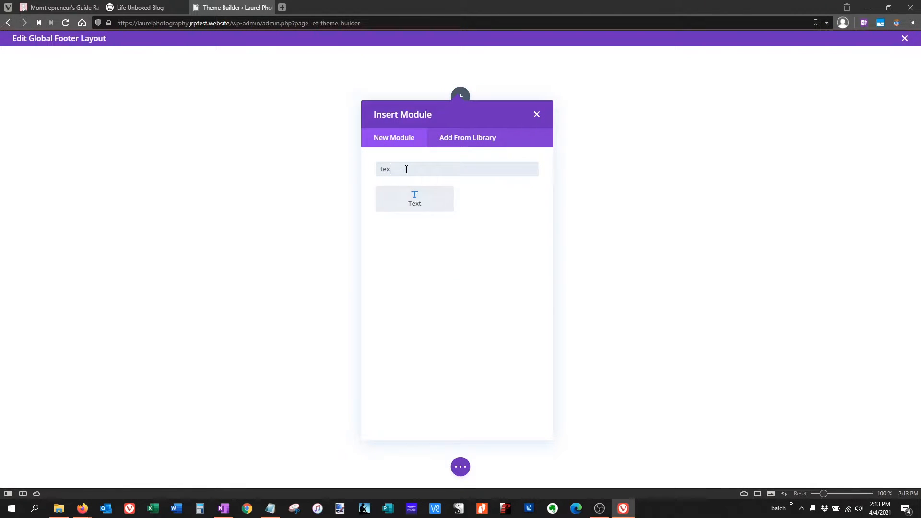
left_click(422, 206)
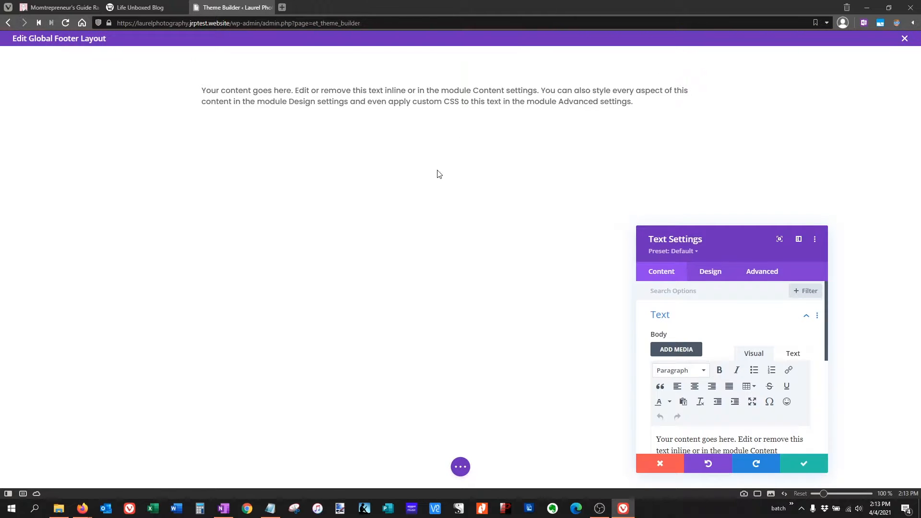
left_click(660, 463)
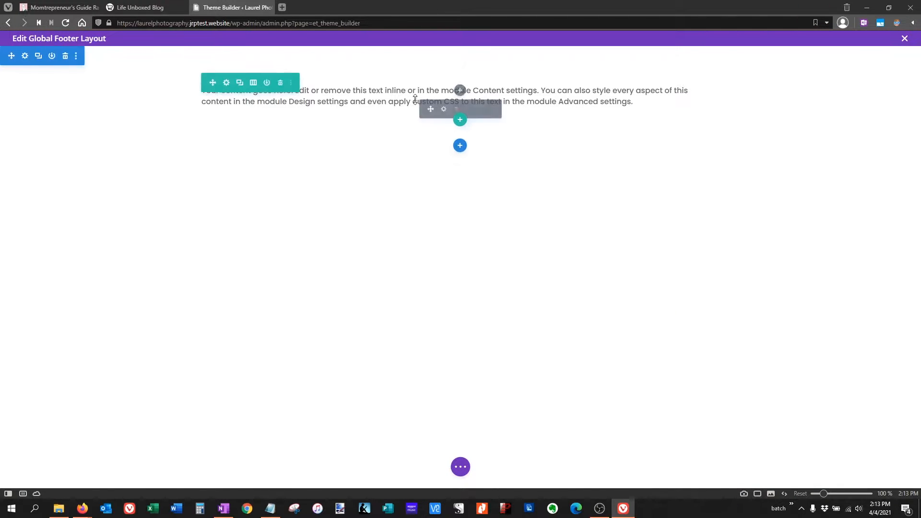
mouse_move(230, 86)
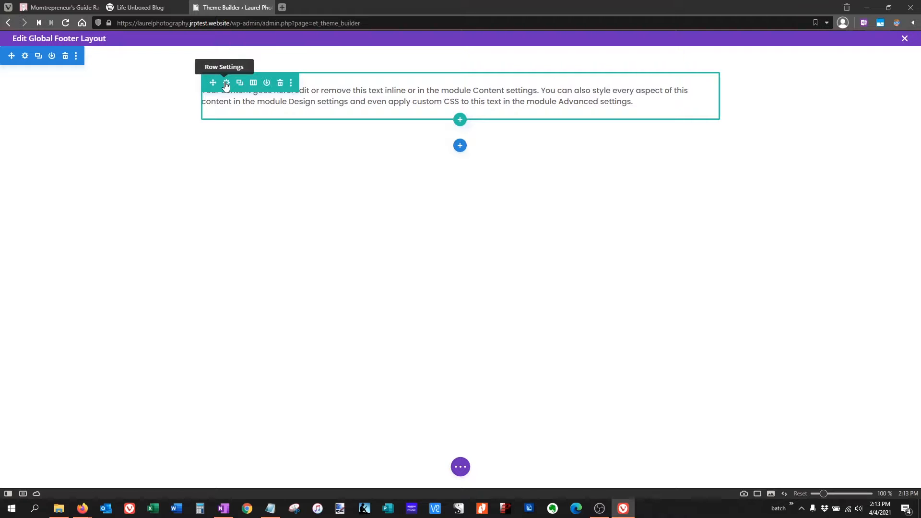
Set the footer row's Width and Max Width to 100% under Design > Sizing.
left_click(226, 84)
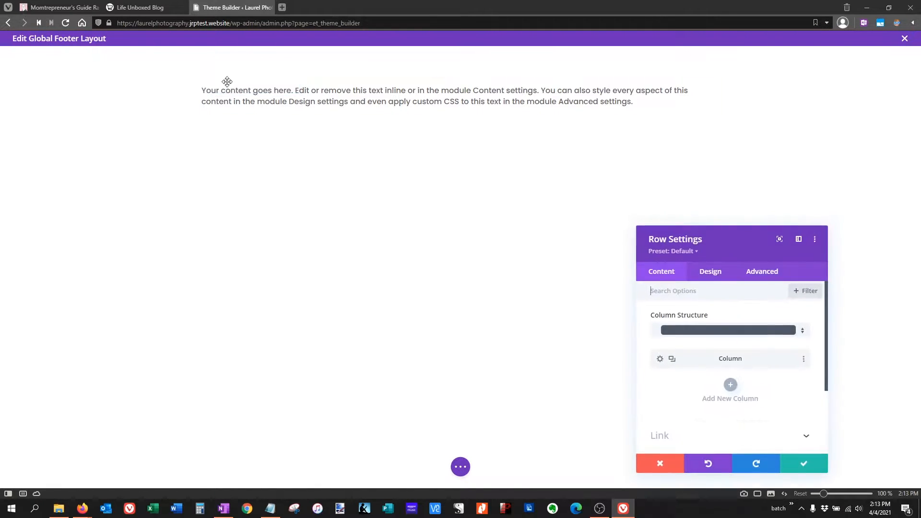
left_click(702, 277)
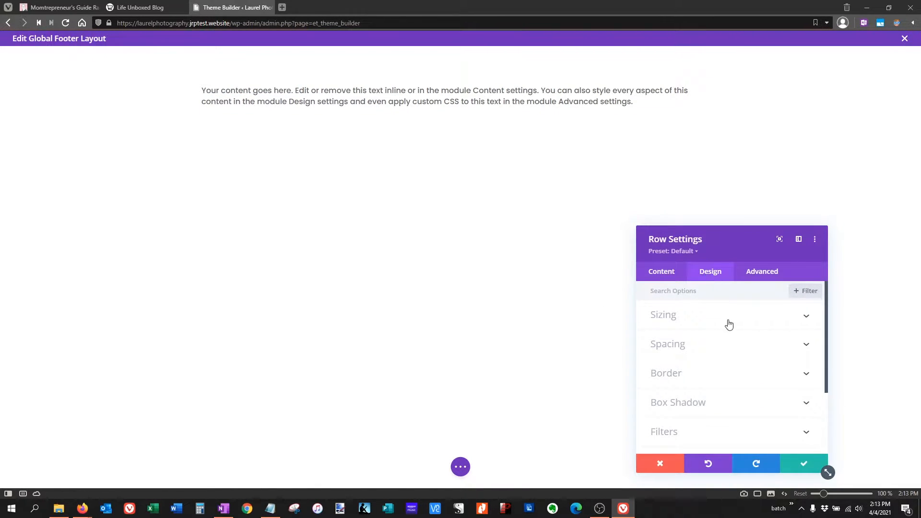
left_click(704, 346)
scroll(672, 308, "up", 2)
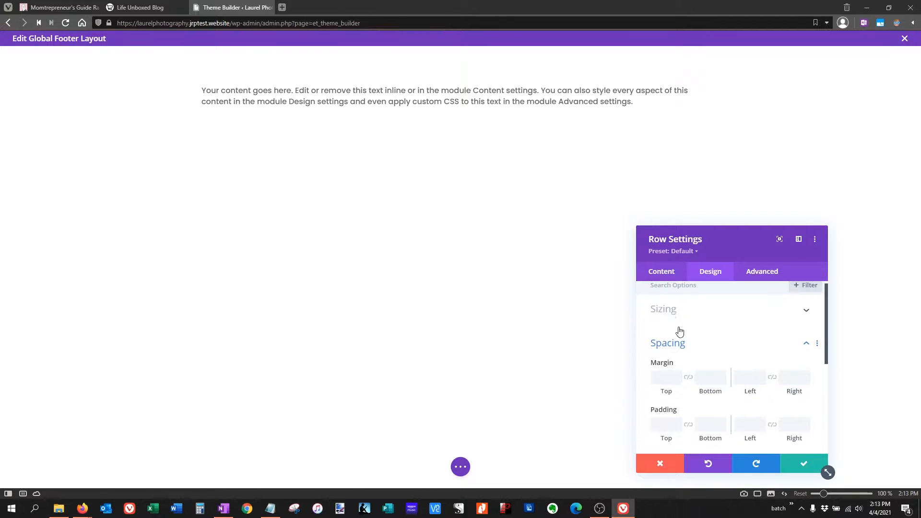
left_click(676, 315)
scroll(715, 389, "down", 2)
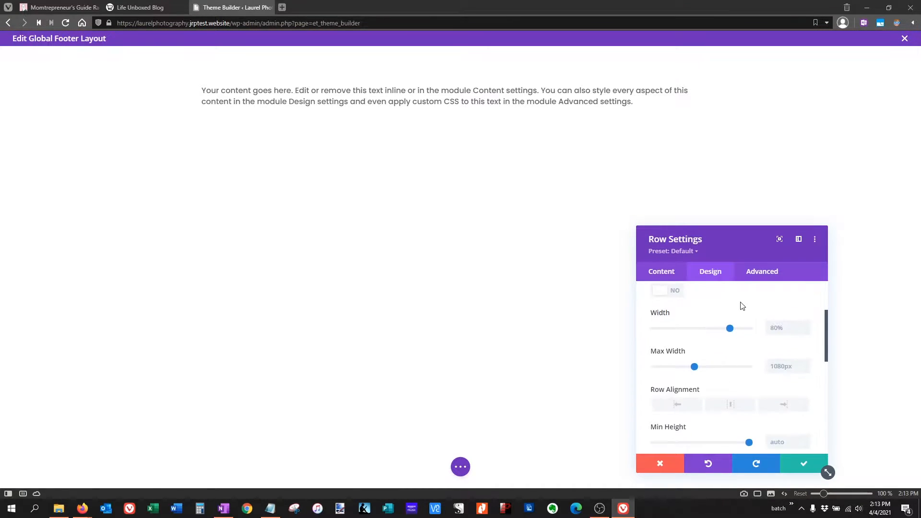
left_click_drag(733, 332, 753, 330)
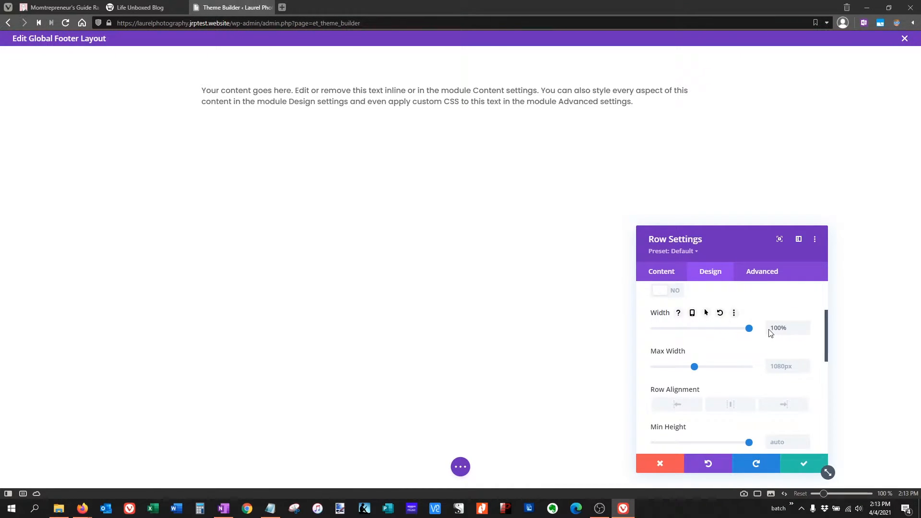
left_click(800, 365)
type("100%")
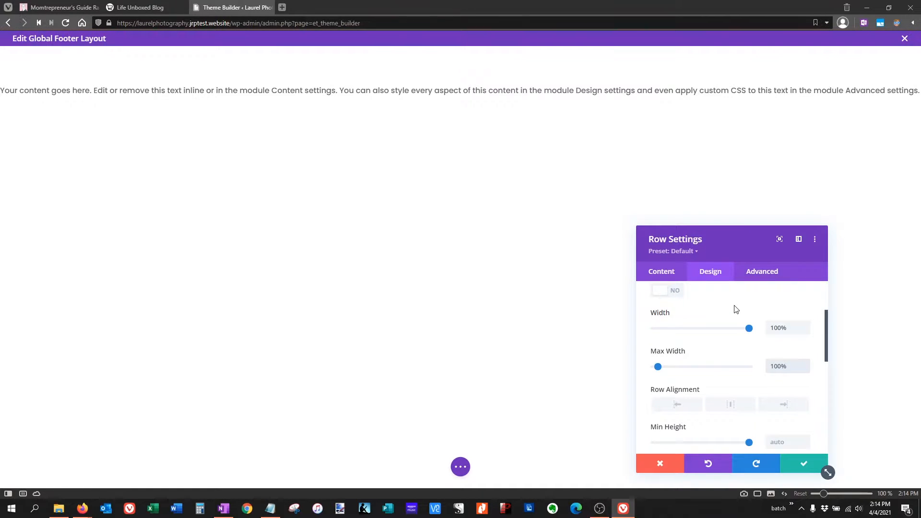
Set the row's top and bottom padding to 0px under Design > Spacing.
scroll(736, 310, "down", 1)
scroll(737, 310, "up", 1)
scroll(737, 310, "down", 4)
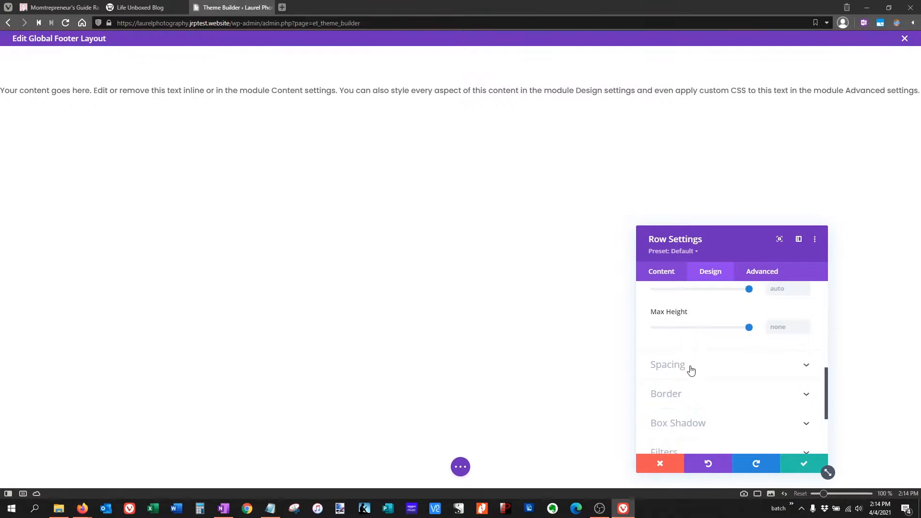
left_click(691, 369)
scroll(691, 370, "up", 2)
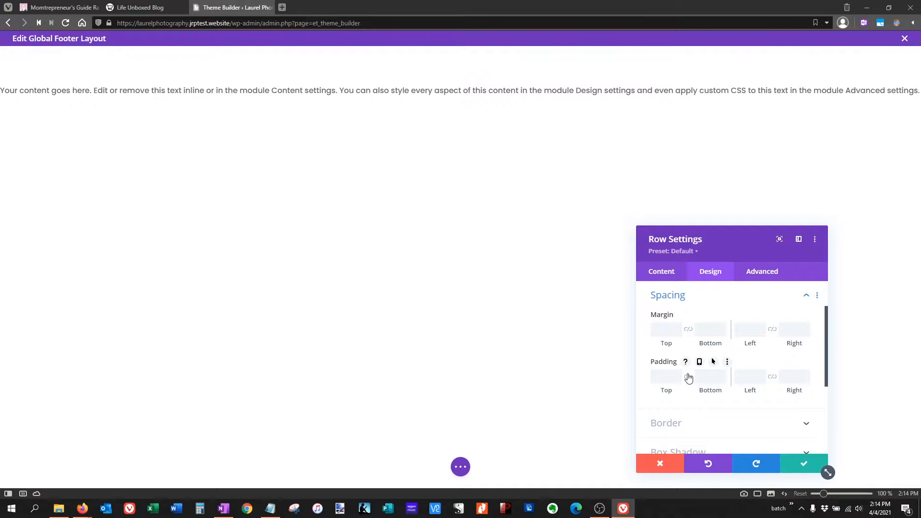
left_click(660, 379)
type("0")
key("Tab")
type("0")
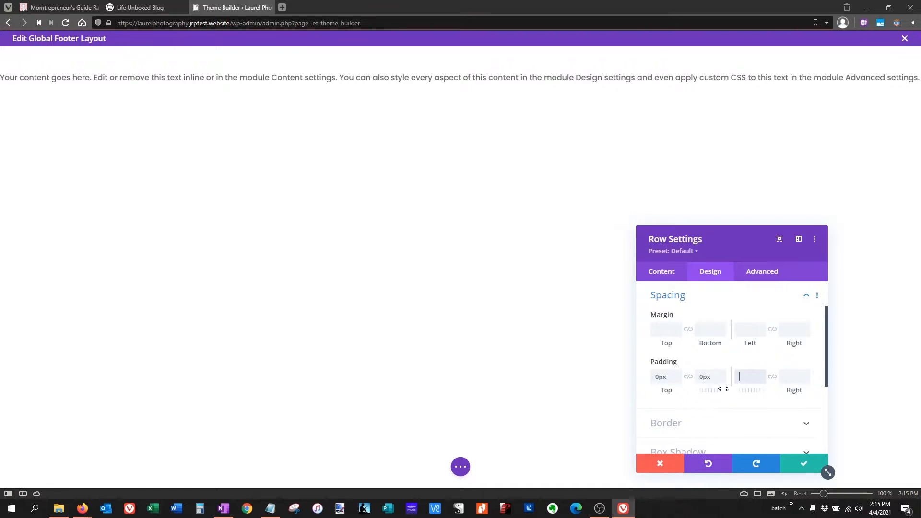
left_click(736, 376)
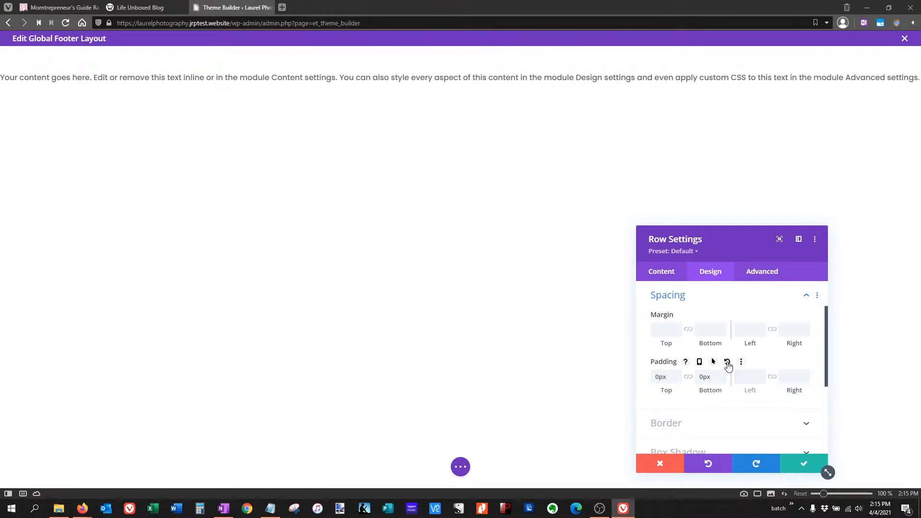
left_click(727, 362)
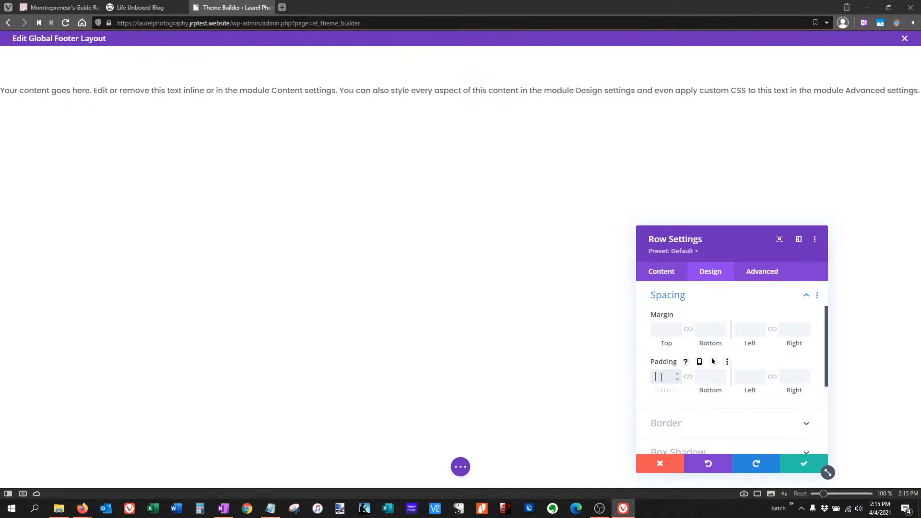
key("Tab")
type("0")
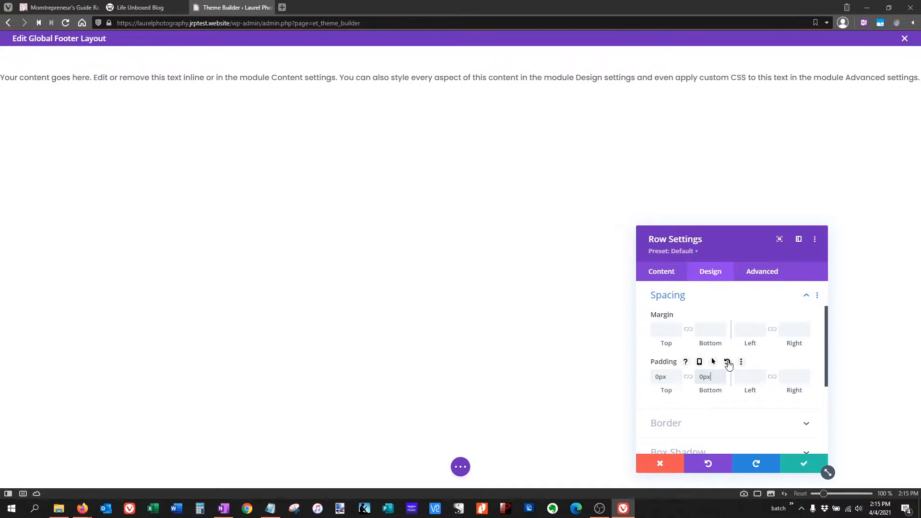
key("Tab")
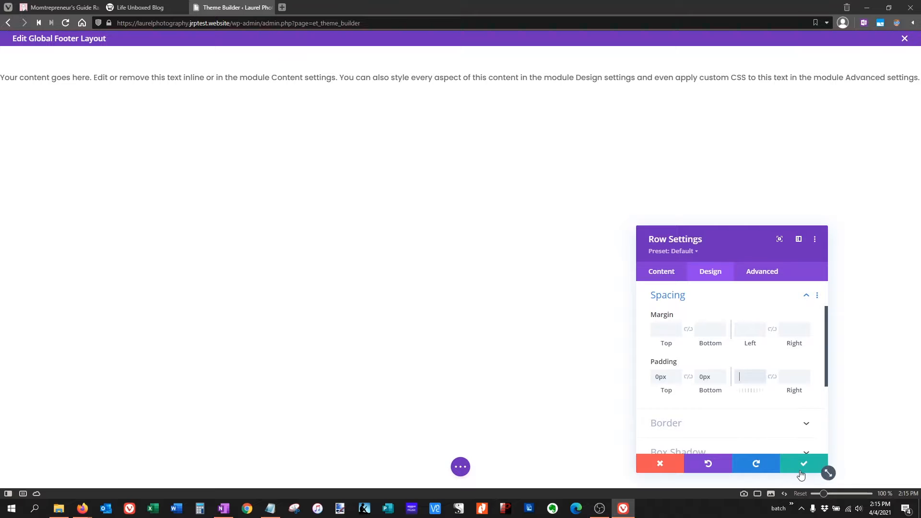
Try the dark teal swatch as the row's background colour.
left_click(662, 271)
scroll(696, 399, "down", 3)
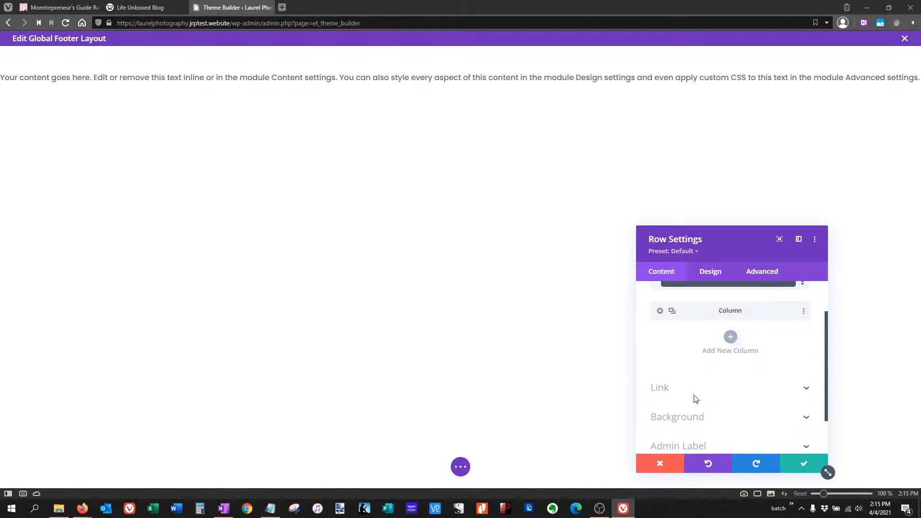
left_click(695, 372)
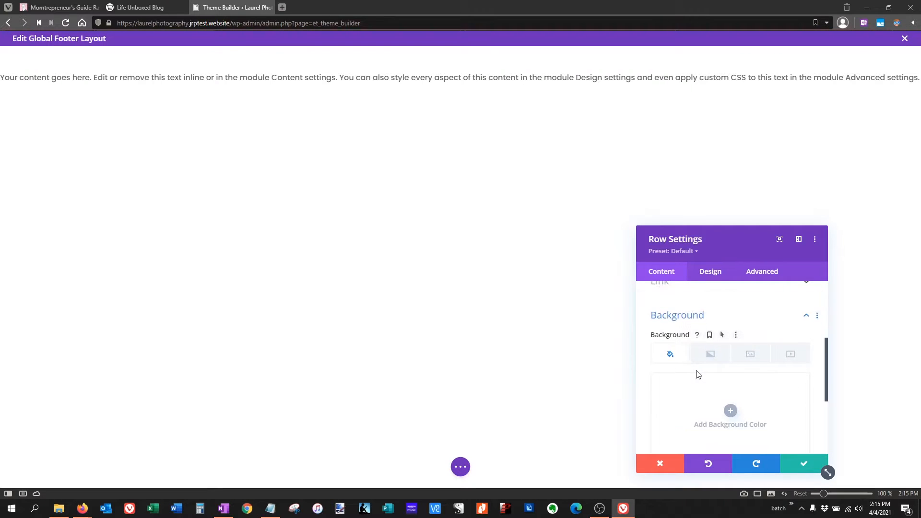
scroll(697, 379, "up", 2)
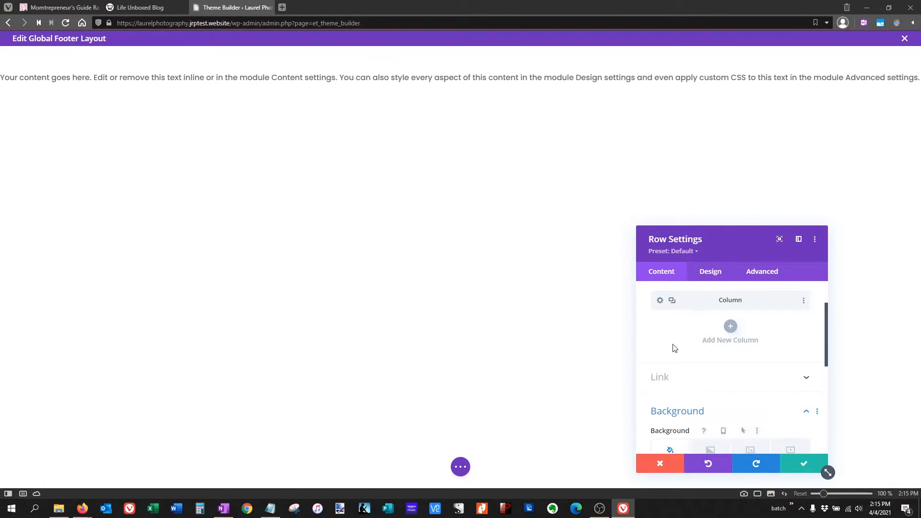
scroll(691, 336, "up", 2)
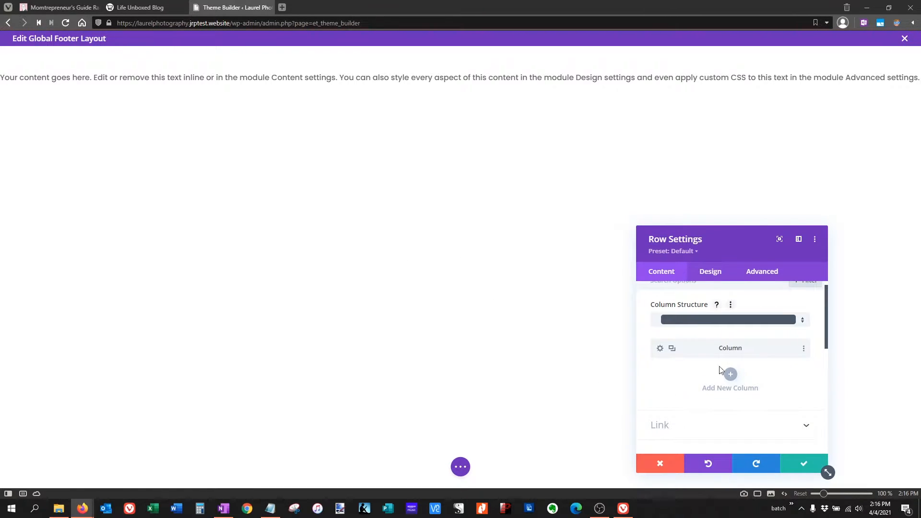
scroll(715, 376, "down", 1)
scroll(689, 426, "down", 2)
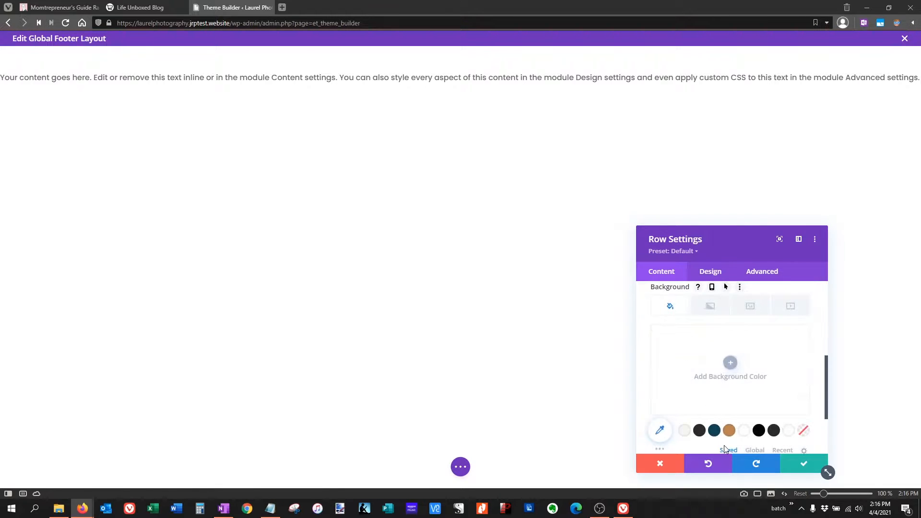
left_click(714, 433)
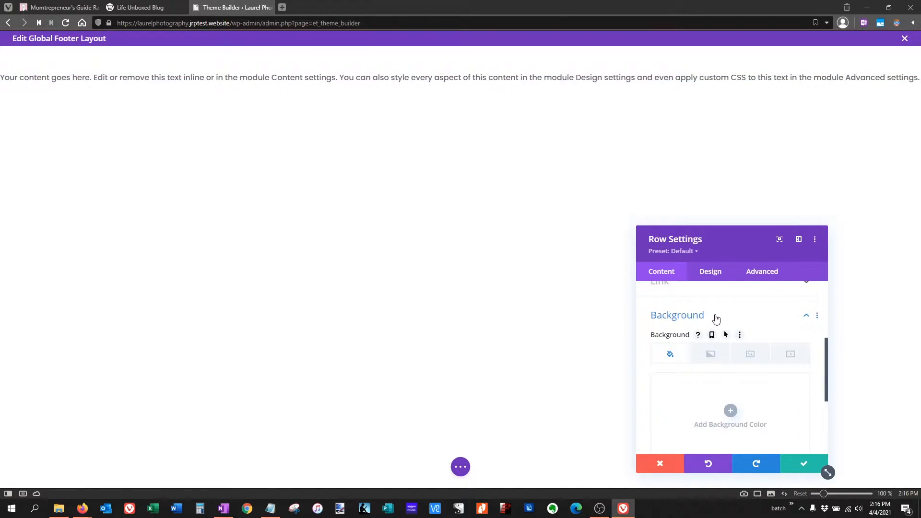
scroll(715, 318, "up", 2)
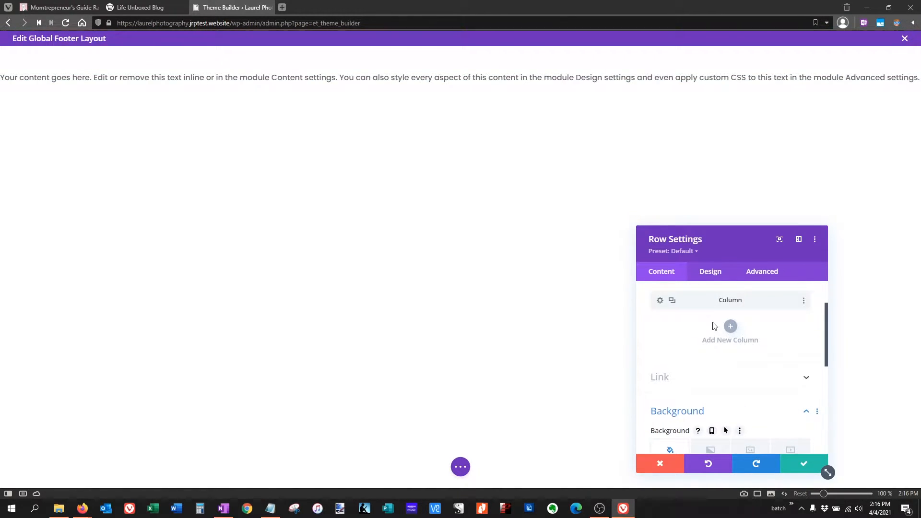
Open the column's settings, leave its background colour empty, and save.
left_click(660, 300)
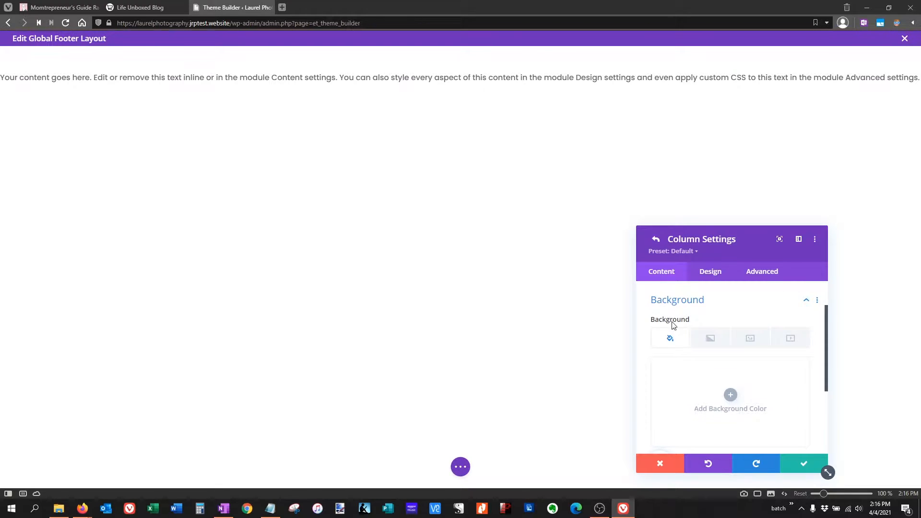
left_click(731, 397)
left_click(714, 367)
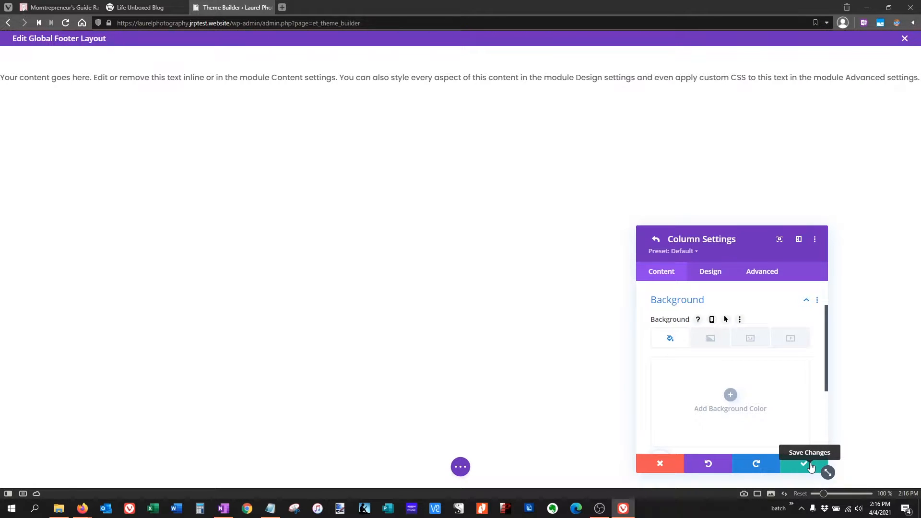
left_click(808, 464)
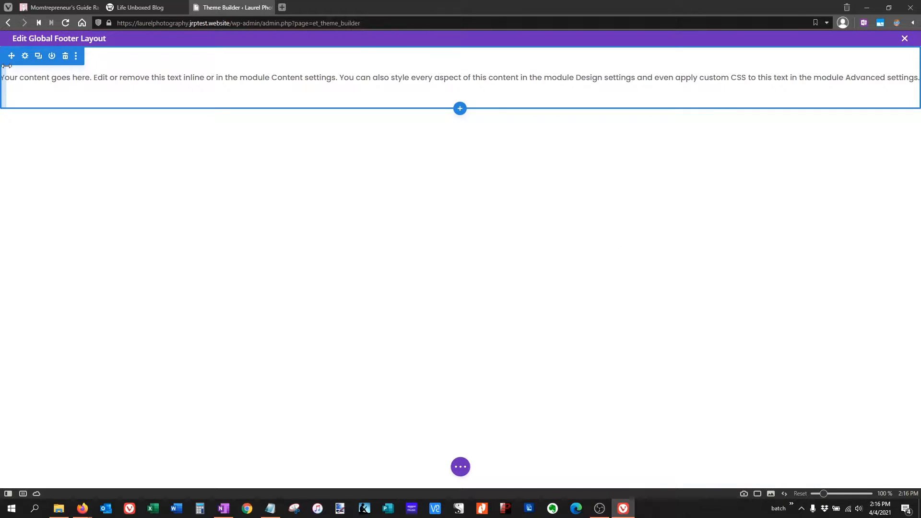
Give the footer section a dark teal background colour.
left_click(25, 55)
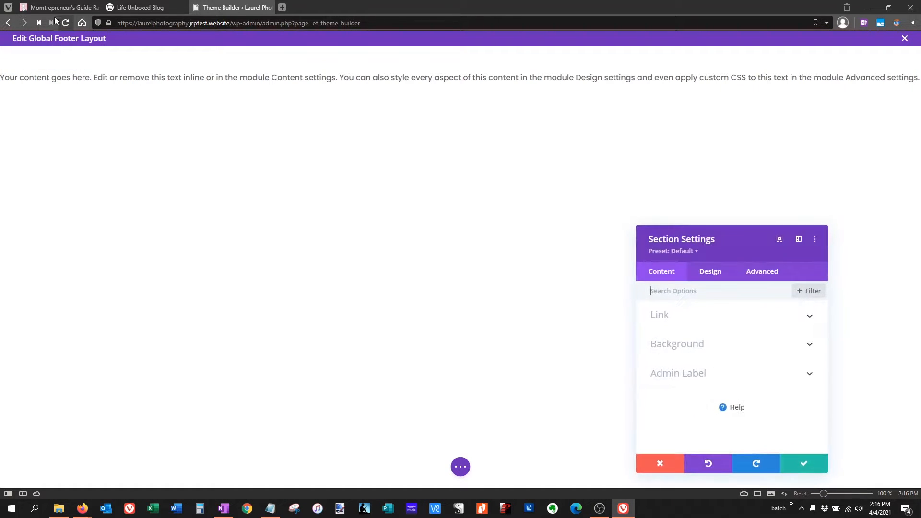
left_click(712, 339)
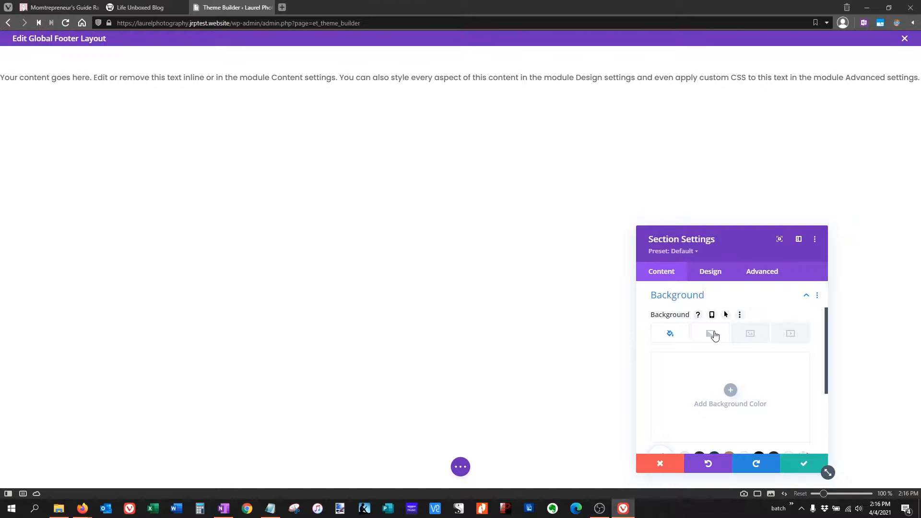
scroll(744, 380, "down", 1)
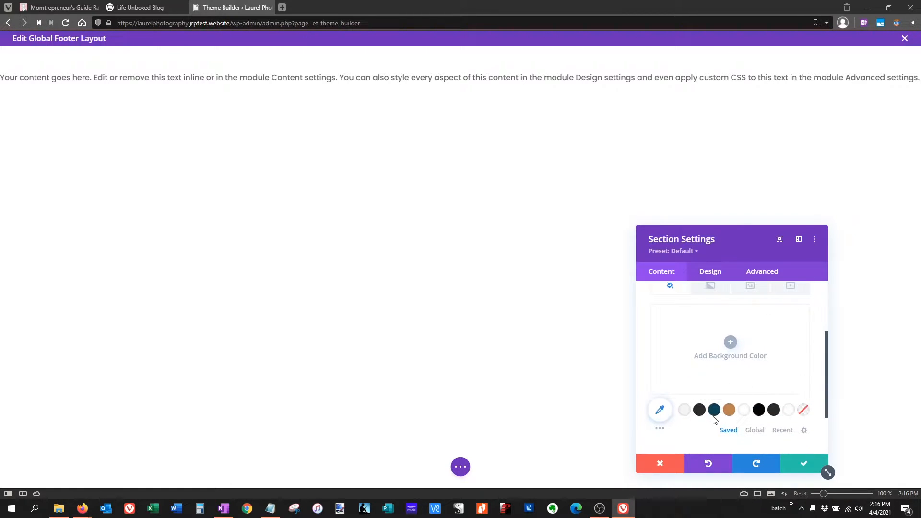
left_click(714, 410)
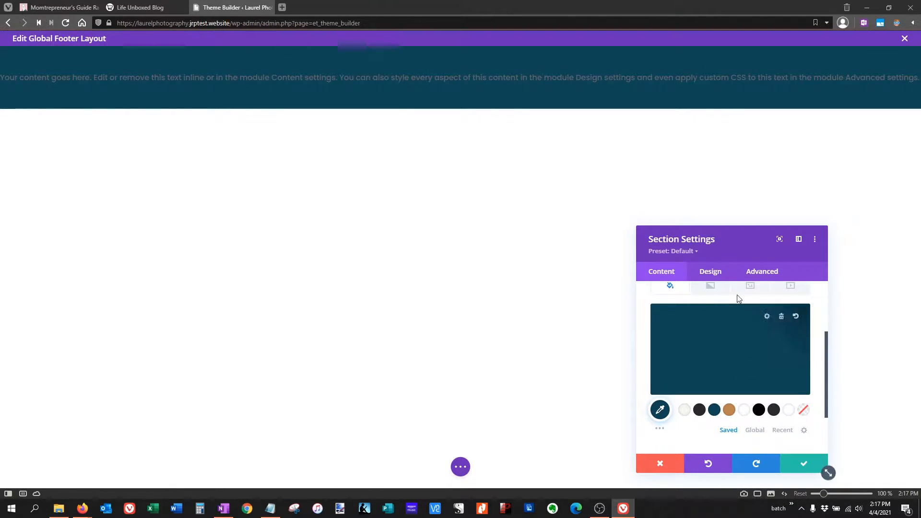
Set the section's top and bottom padding to 0px and save.
left_click(711, 275)
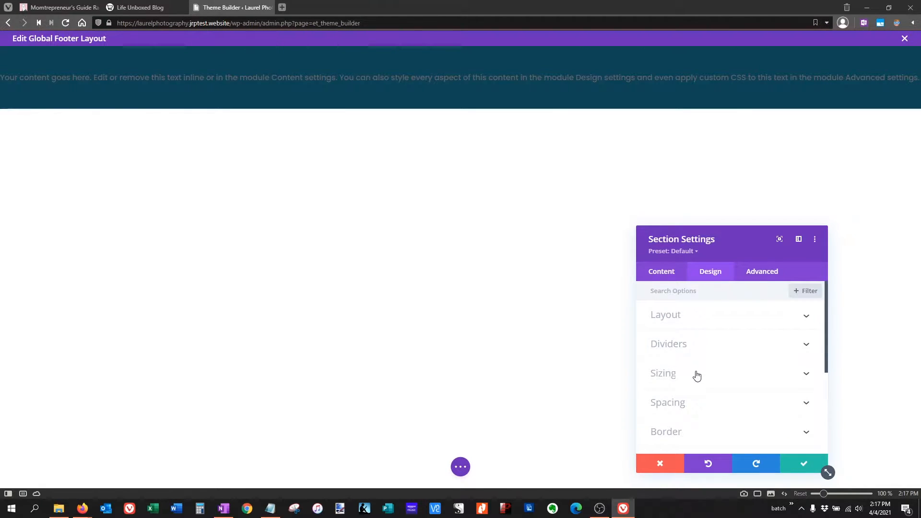
left_click(682, 403)
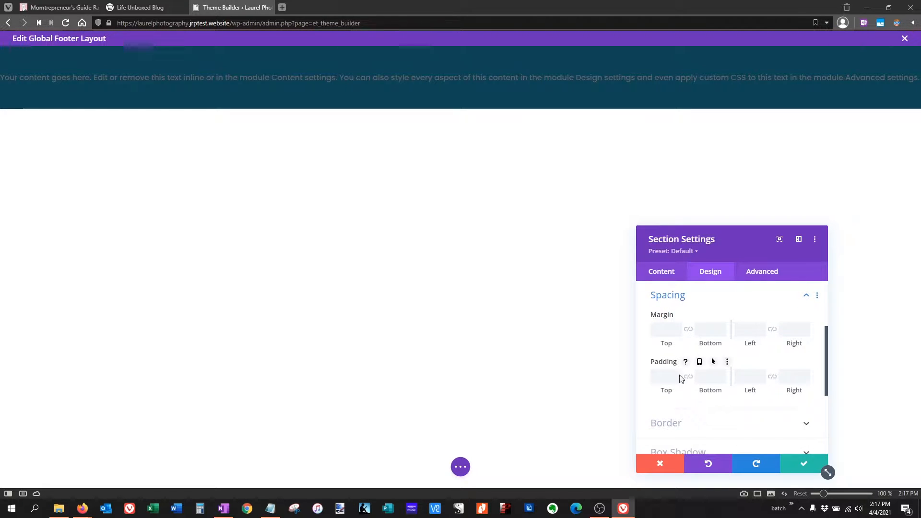
left_click(676, 379)
type("0")
key("Tab")
type("0")
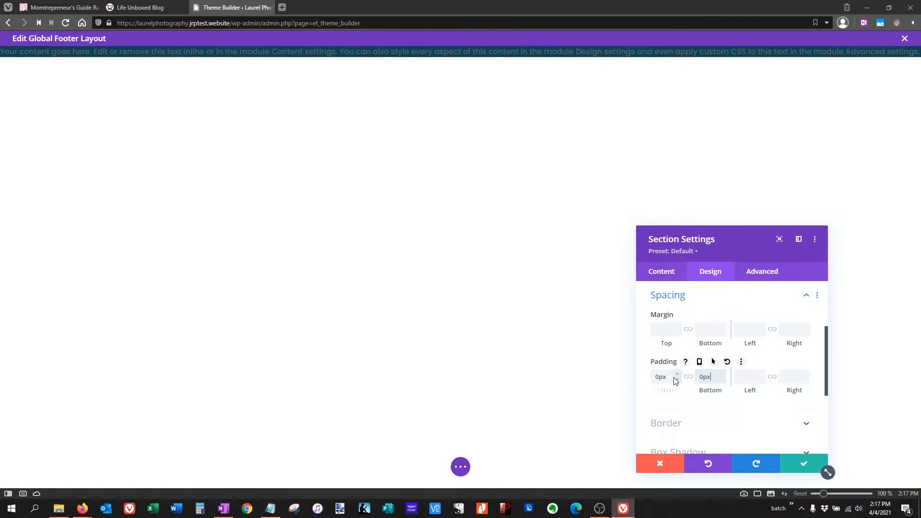
left_click(807, 465)
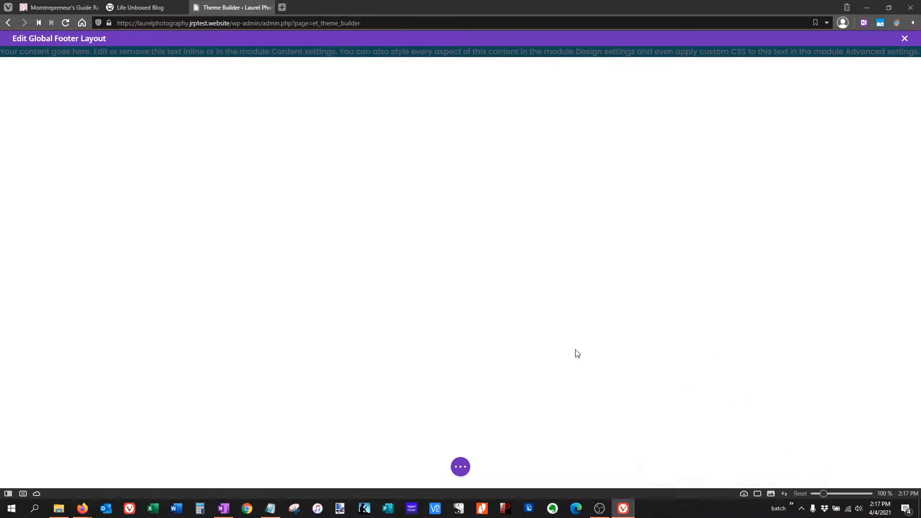
Reset the footer row's padding to defaults under Design > Spacing and save the row.
mouse_move(94, 58)
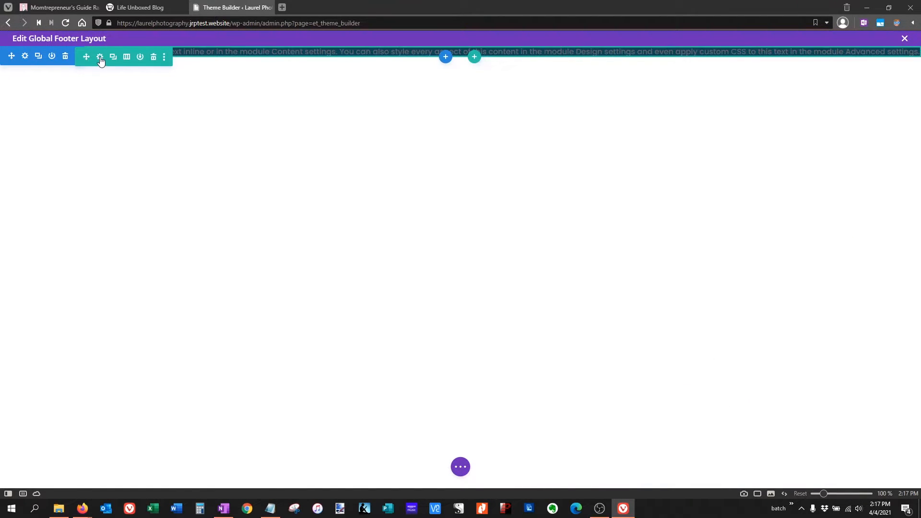
left_click(99, 57)
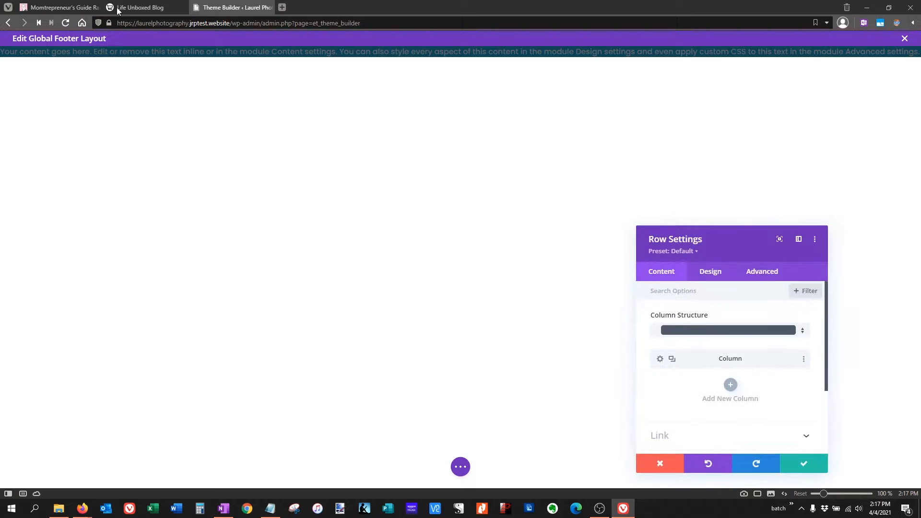
left_click(712, 278)
left_click(707, 324)
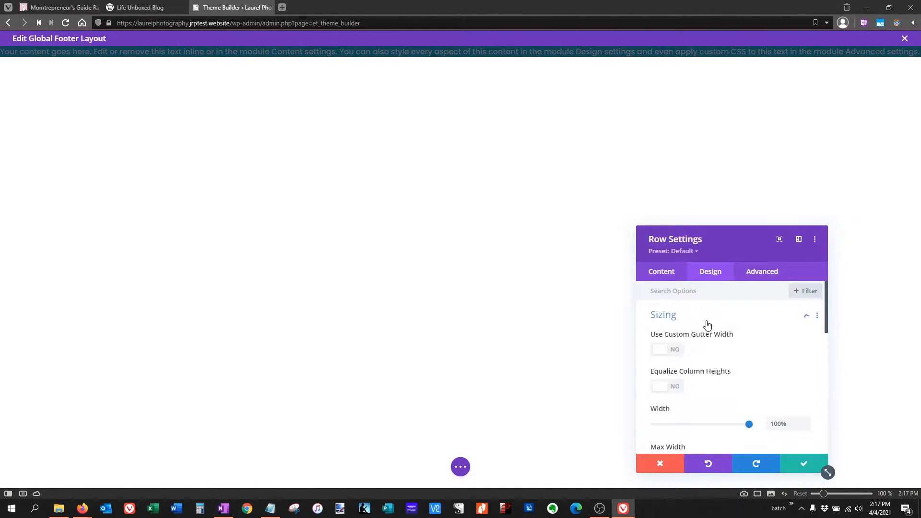
scroll(708, 325, "down", 6)
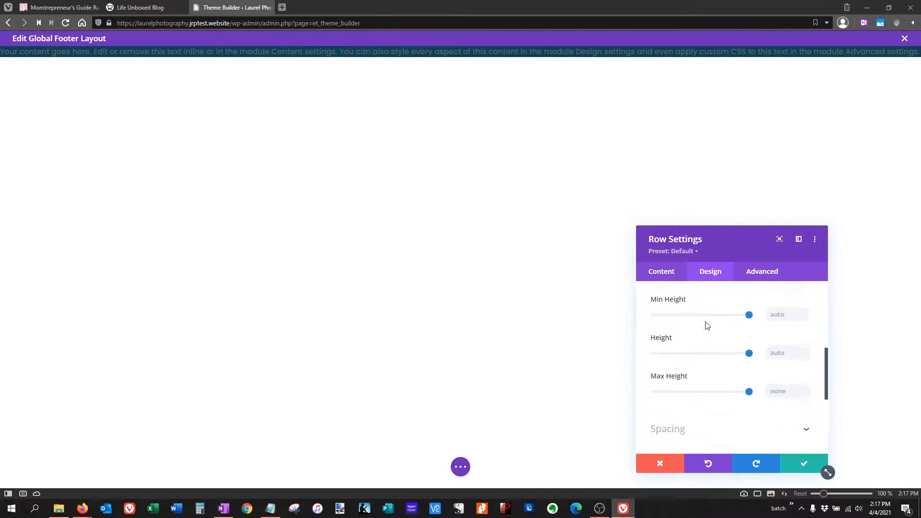
left_click(701, 317)
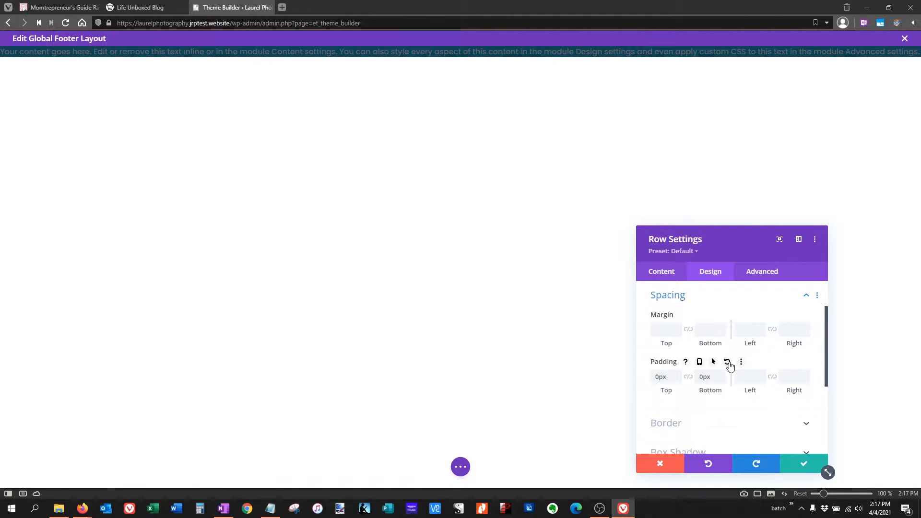
left_click(729, 363)
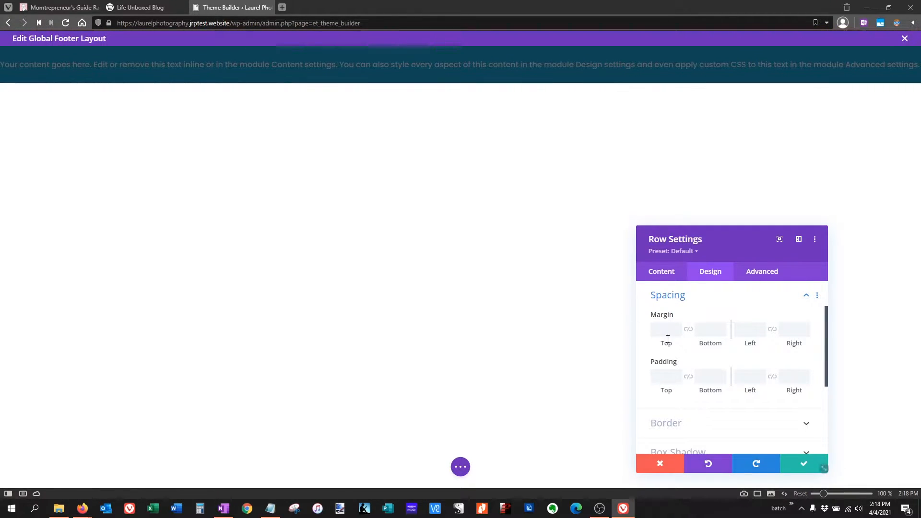
left_click(821, 470)
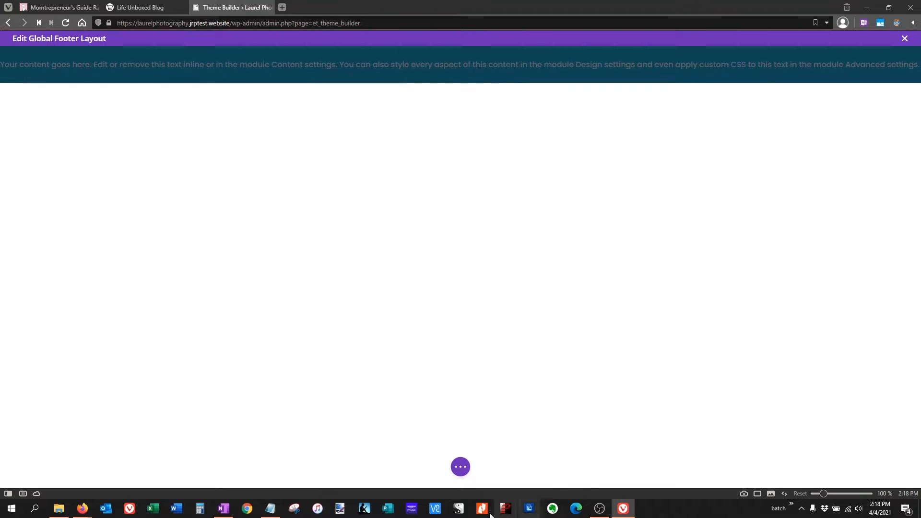
Switch the builder to Wireframe View and open the Text module's settings.
left_click(461, 469)
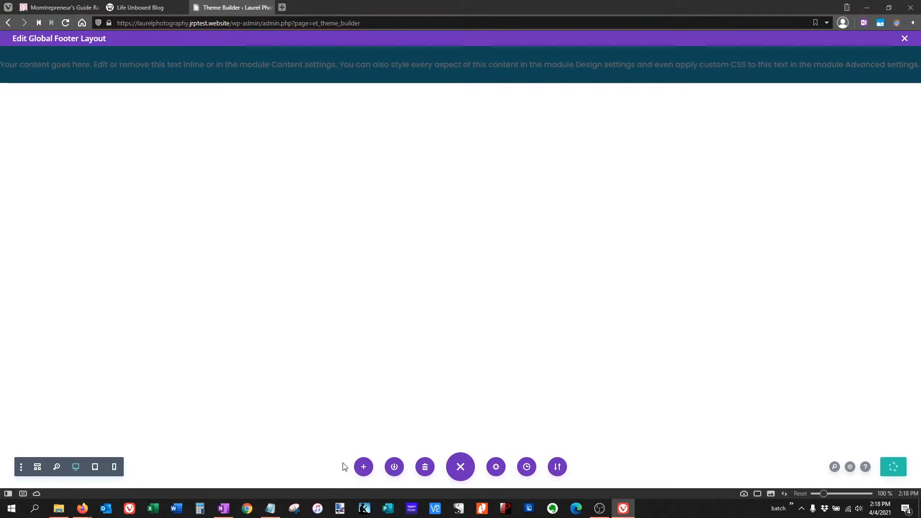
left_click(460, 470)
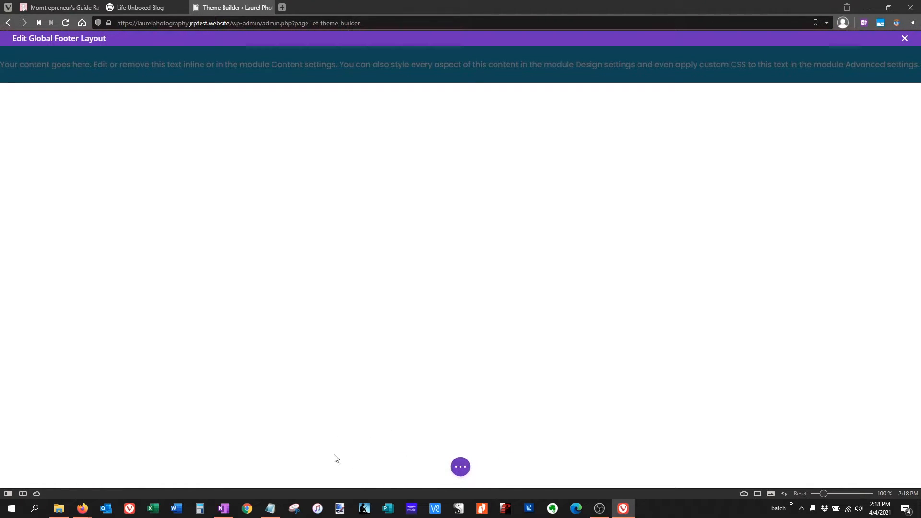
left_click(461, 469)
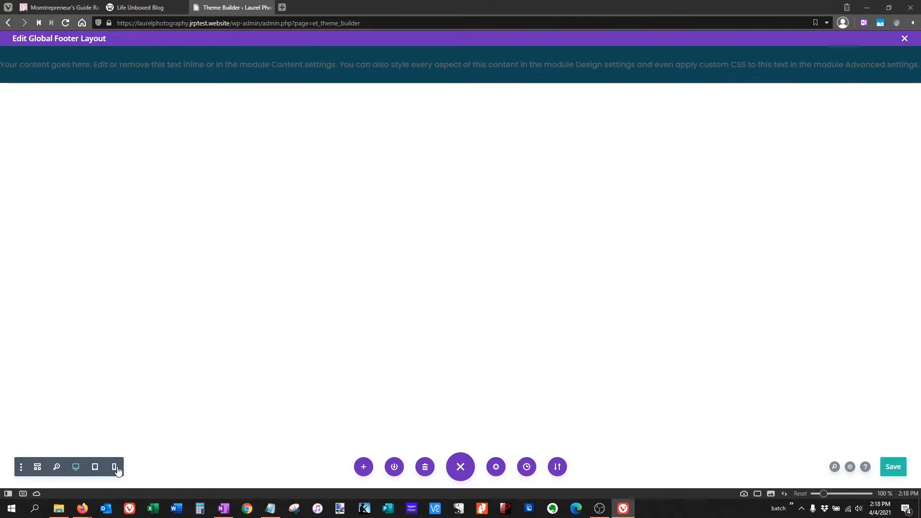
left_click(36, 469)
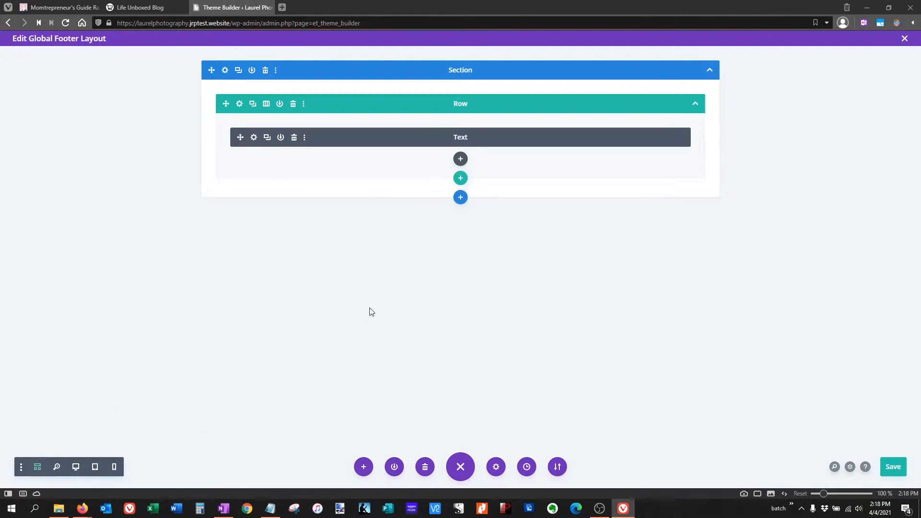
left_click(254, 138)
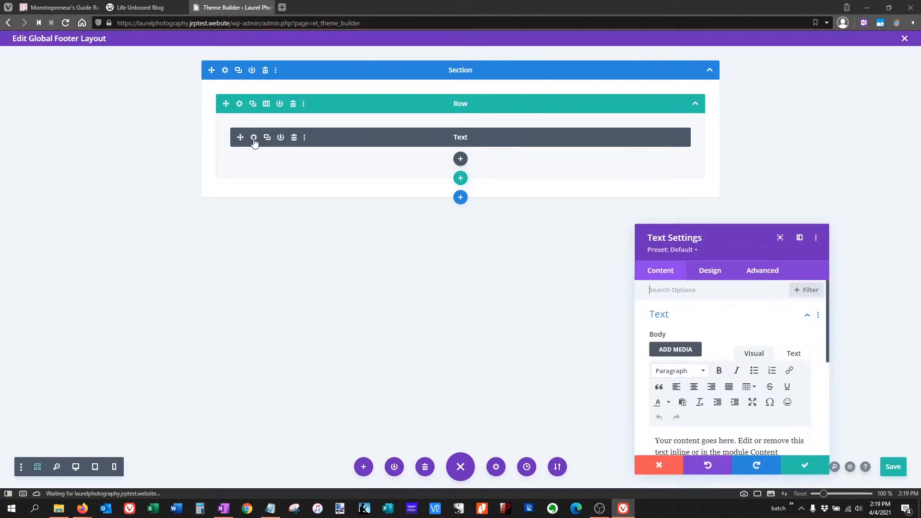
Return to desktop view, move the Text Settings panel left, and delete the placeholder paragraph.
left_click(76, 467)
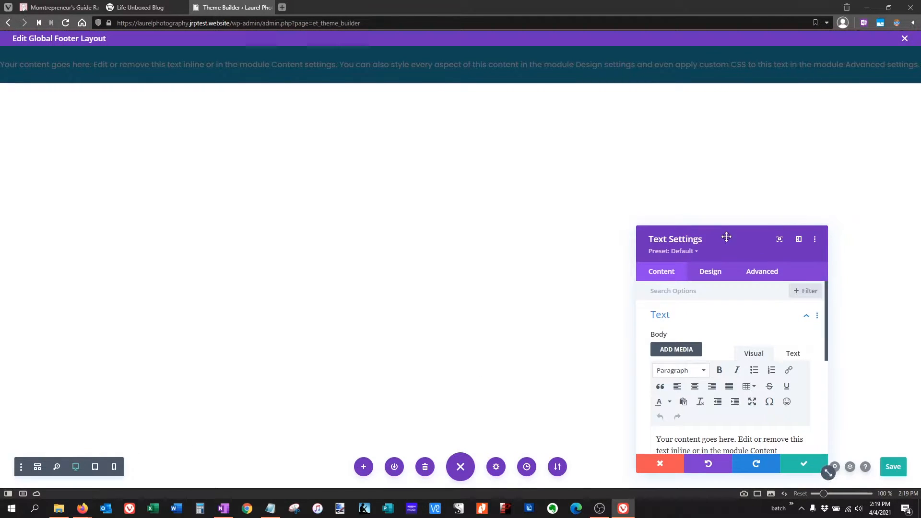
left_click_drag(726, 236, 129, 174)
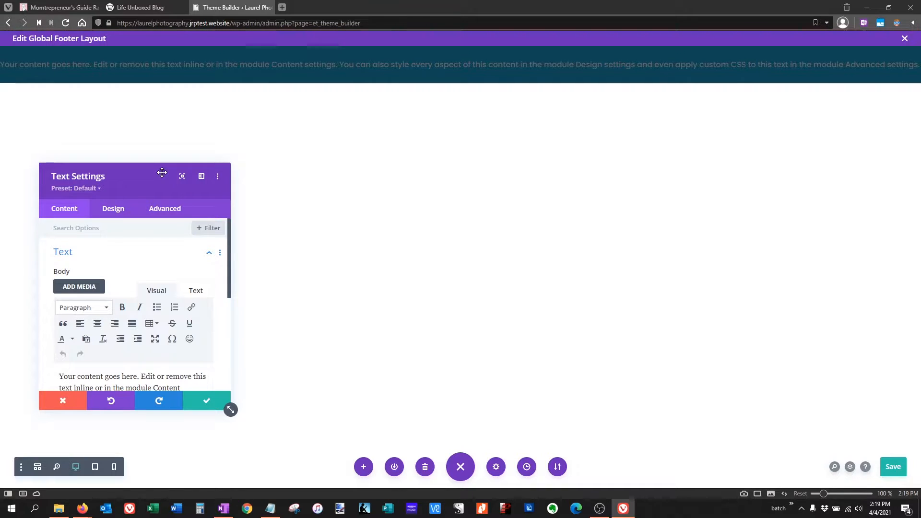
scroll(59, 290, "down", 2)
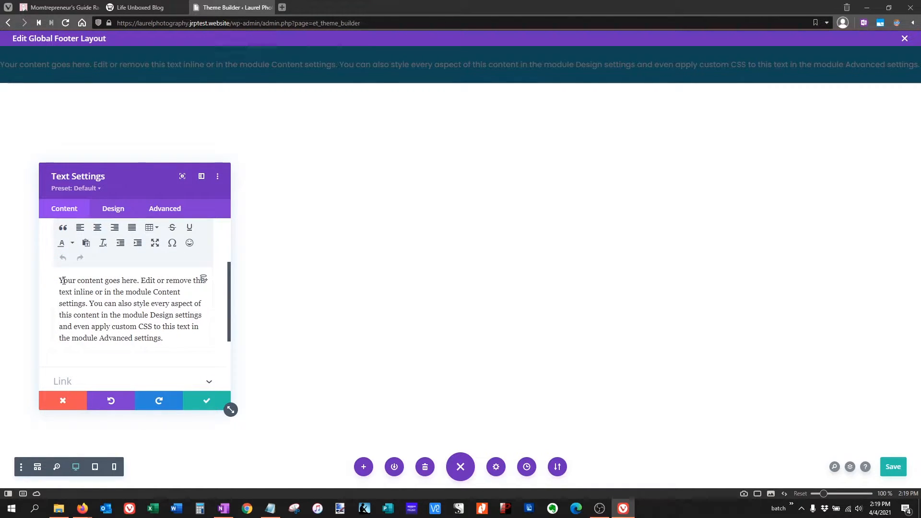
left_click_drag(63, 280, 168, 345)
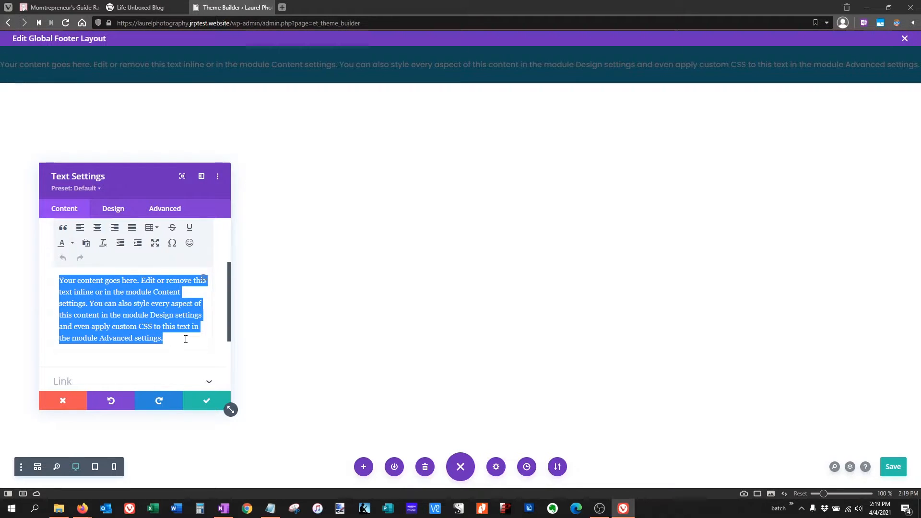
key("BackSpace")
Insert © and type '2021', the owner's name and 'Designed by:' the designer's web address.
scroll(187, 333, "up", 2)
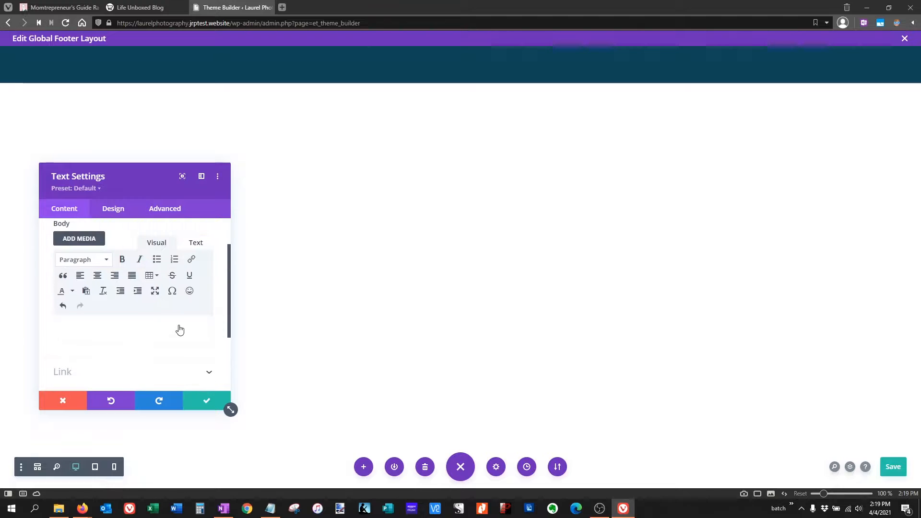
scroll(178, 341, "down", 1)
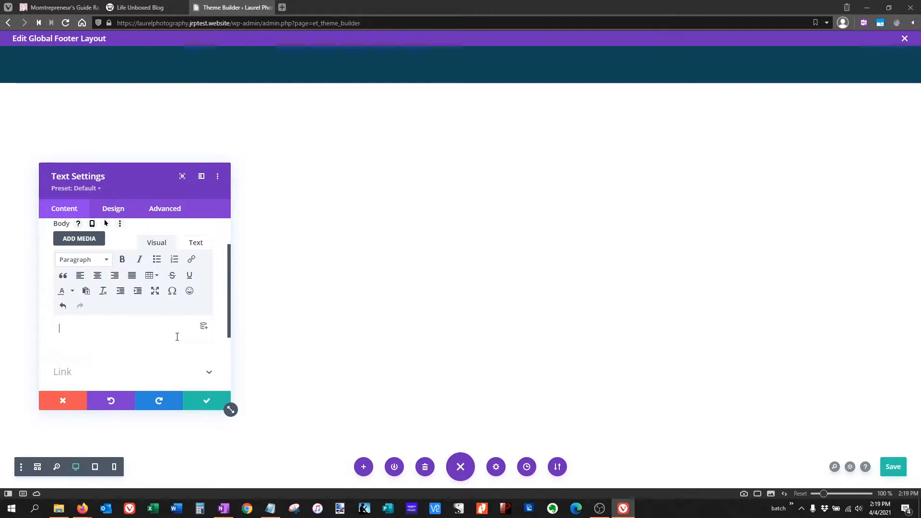
left_click(172, 292)
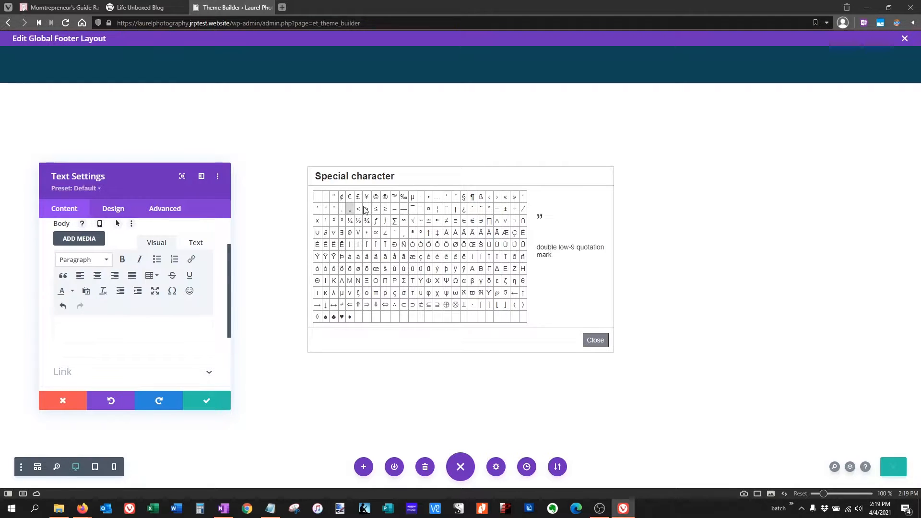
left_click(376, 197)
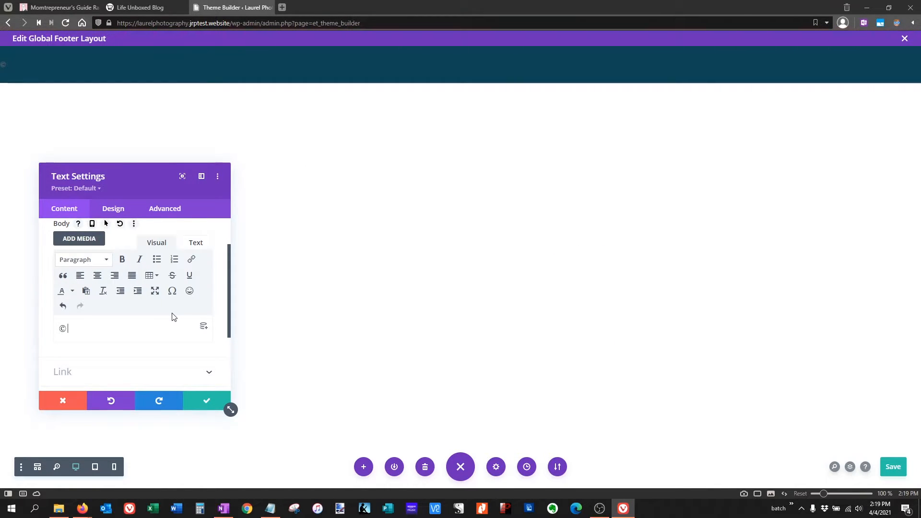
type("2021")
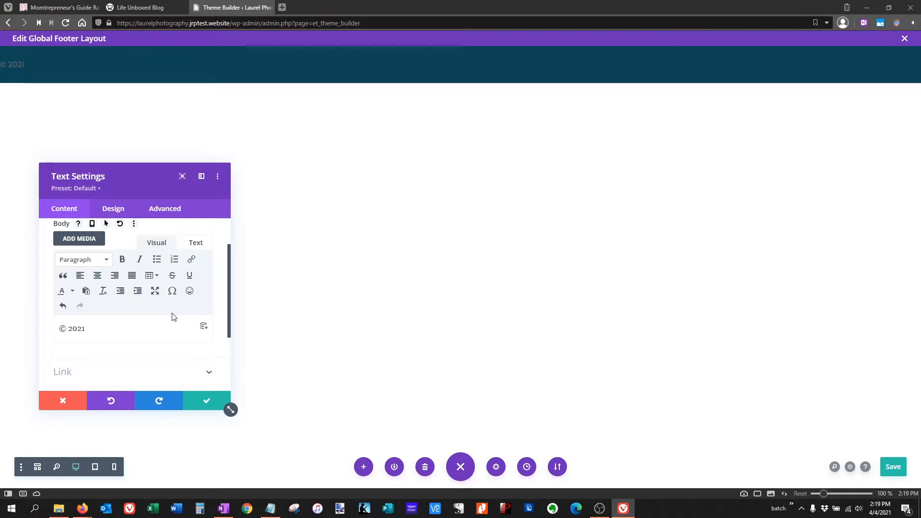
type(", Jodie R")
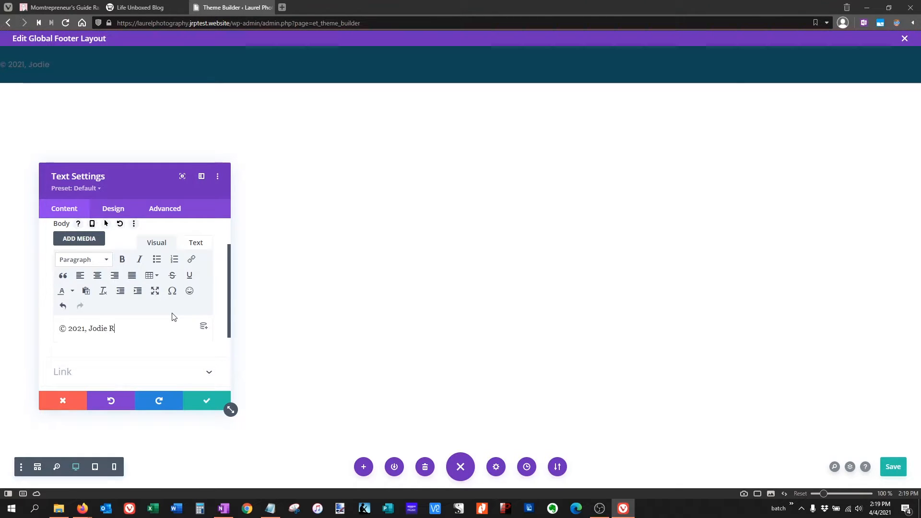
type(". Perry | Designe")
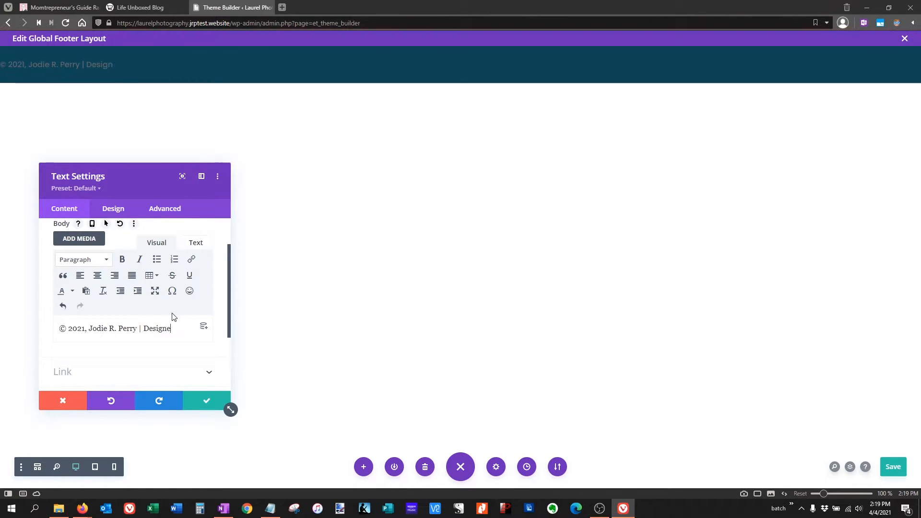
type("d by: ")
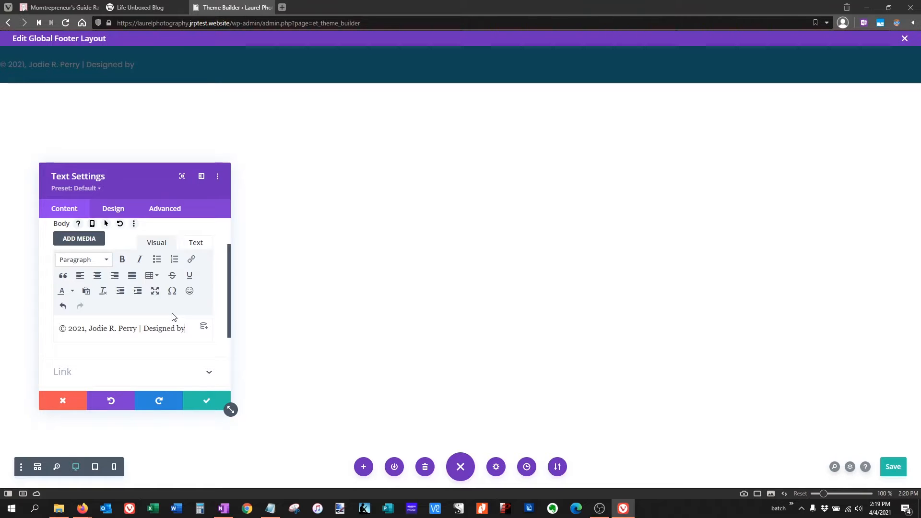
type("jodier")
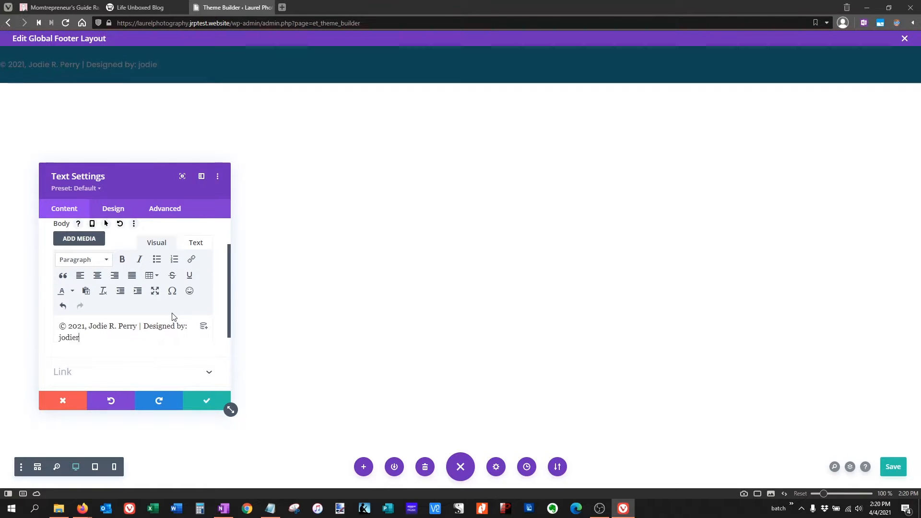
type("perry.com")
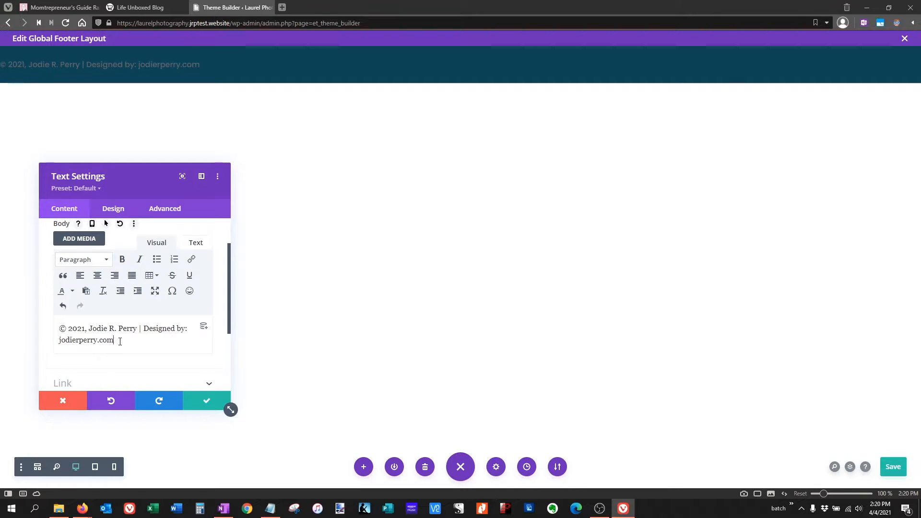
left_click_drag(113, 339, 58, 344)
key("ctrl+c")
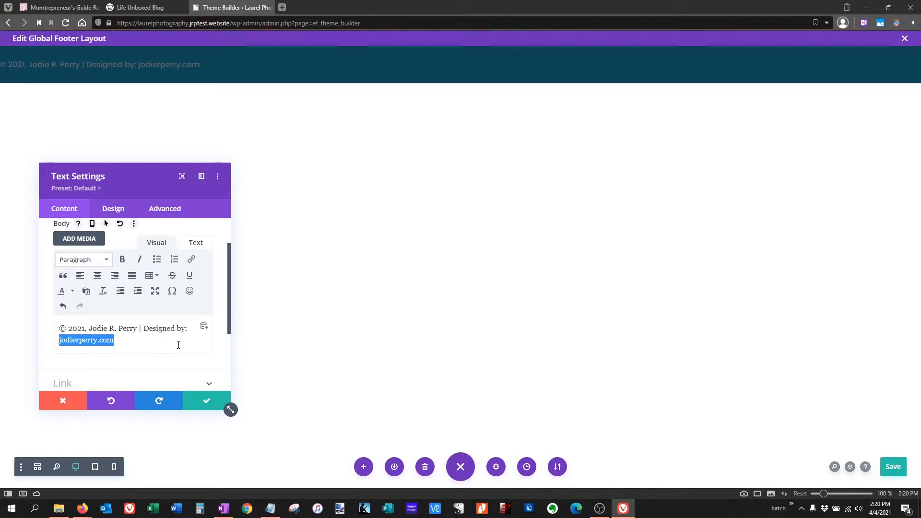
Link the designer's web address to their site URL, opening in a new window.
left_click(191, 260)
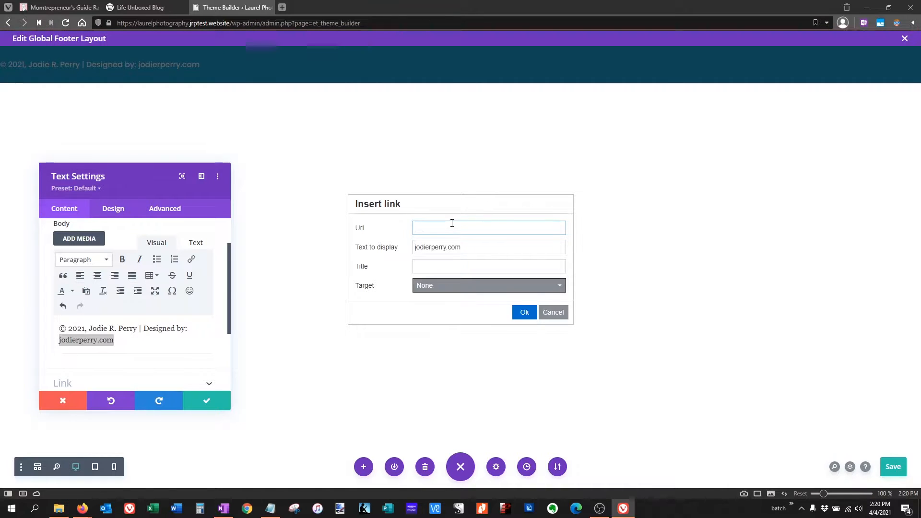
key("ctrl+v")
left_click(448, 287)
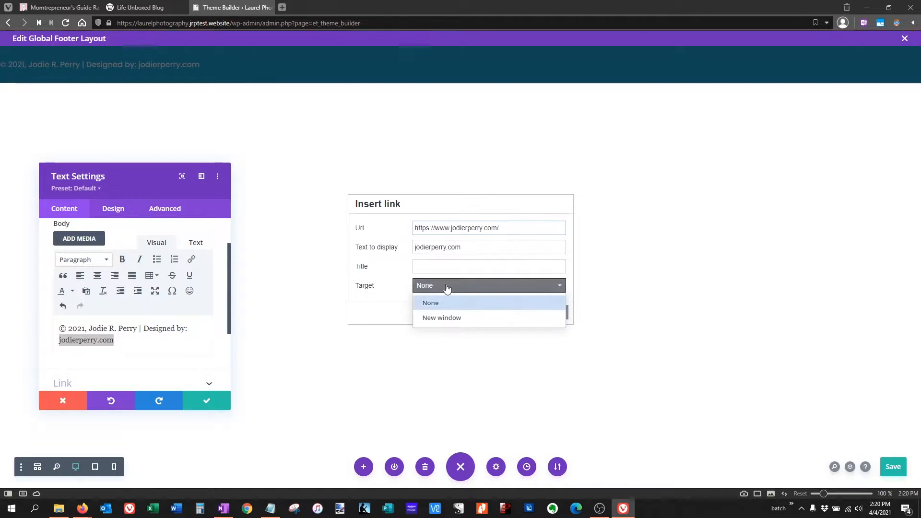
left_click(454, 319)
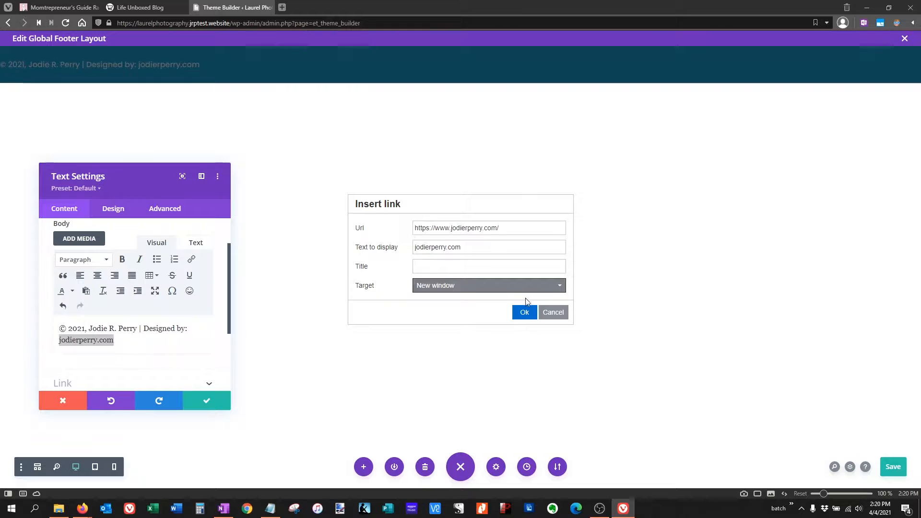
left_click(527, 312)
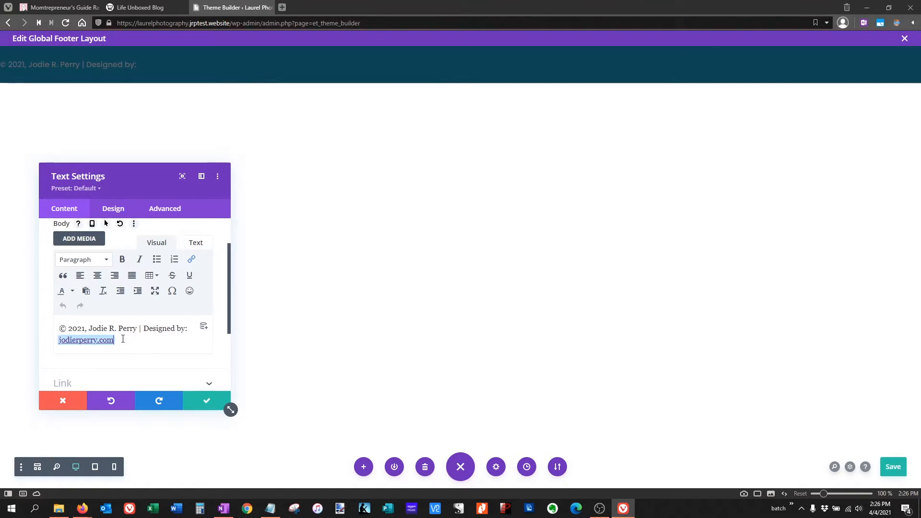
Reselect the designer's linked web address and colour it white.
left_click_drag(115, 340, 54, 341)
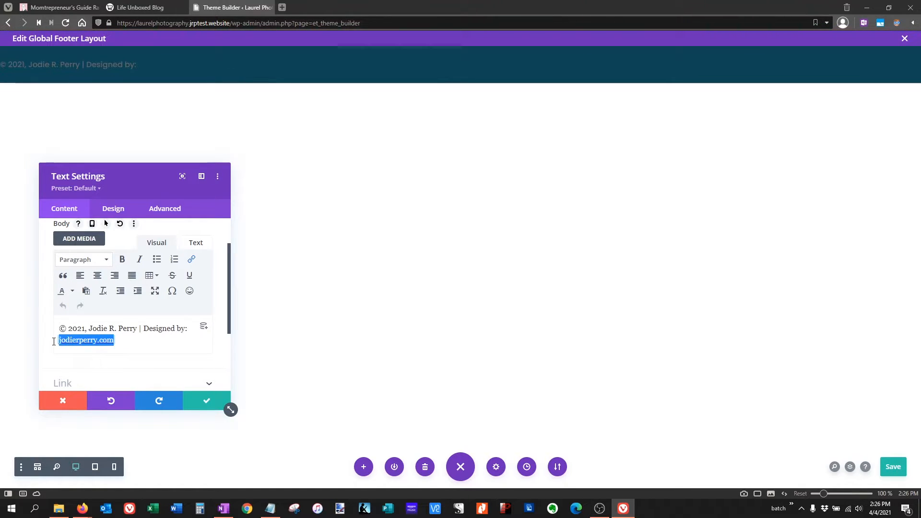
left_click(73, 295)
left_click(99, 332)
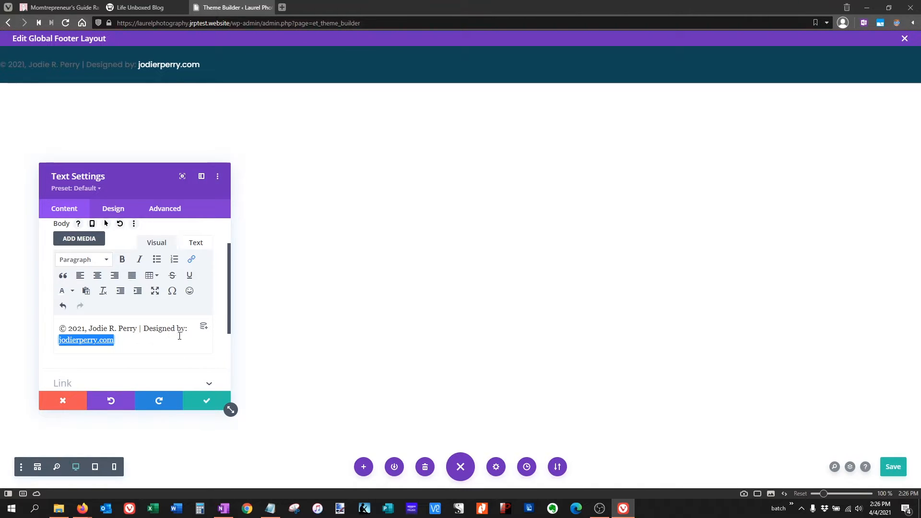
In the HTML view, replace the white colour code with #bc8551, then return to Visual.
left_click(196, 244)
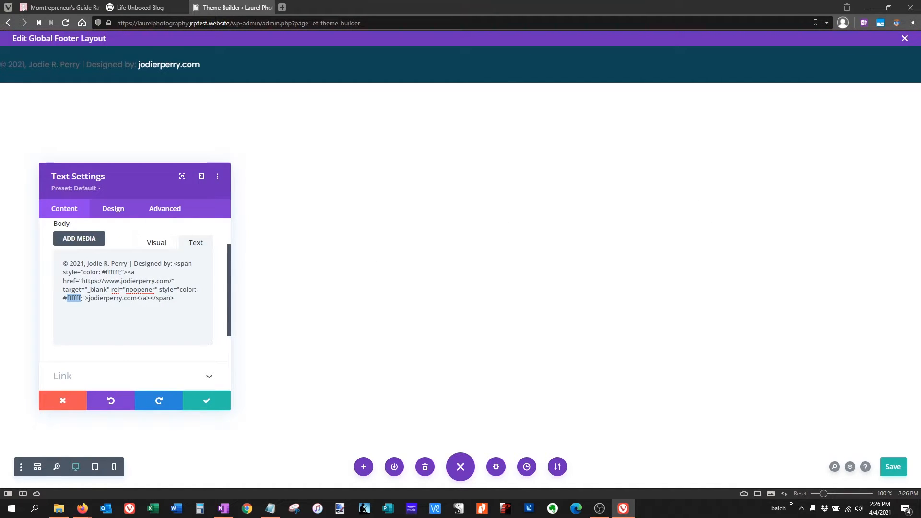
key("alt+Tab")
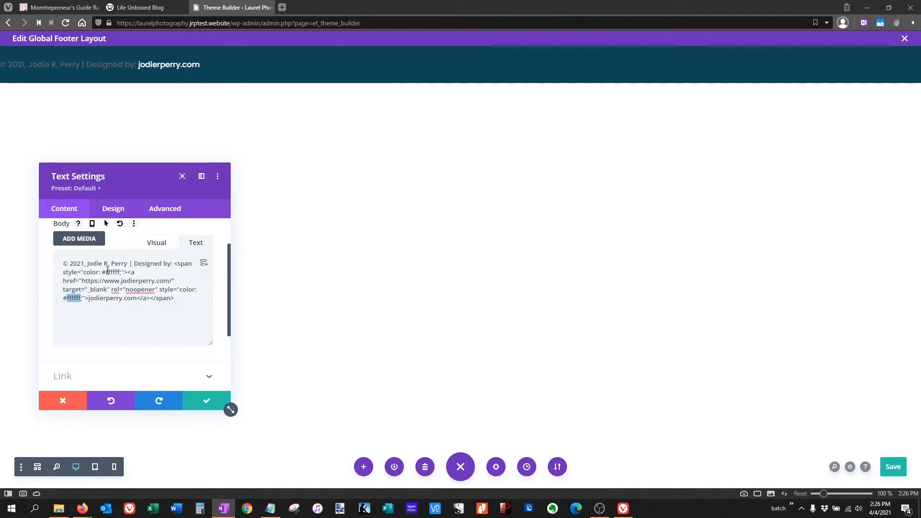
left_click_drag(106, 272, 112, 272)
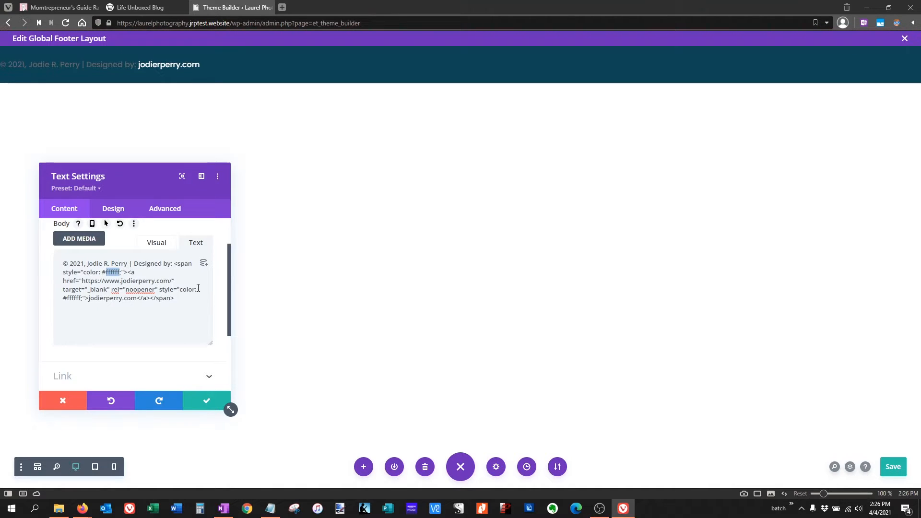
type("bc8551")
type("bc8551")
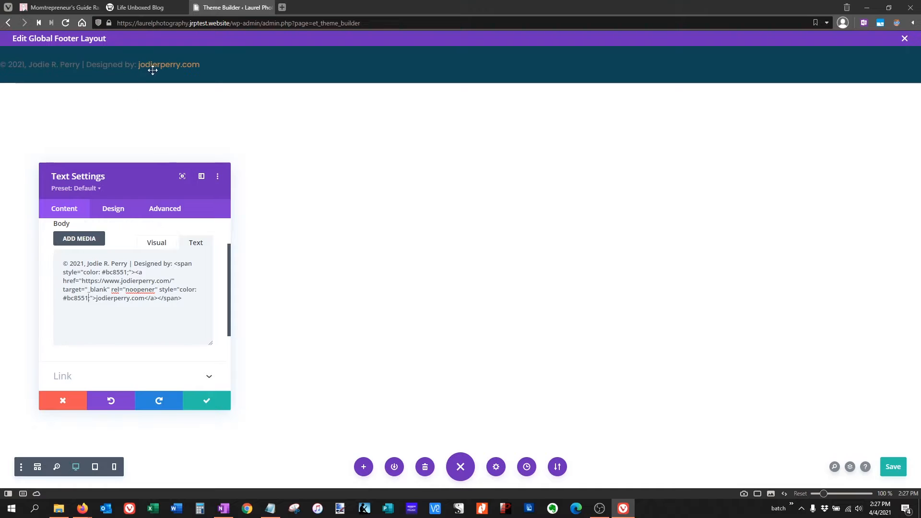
left_click(154, 243)
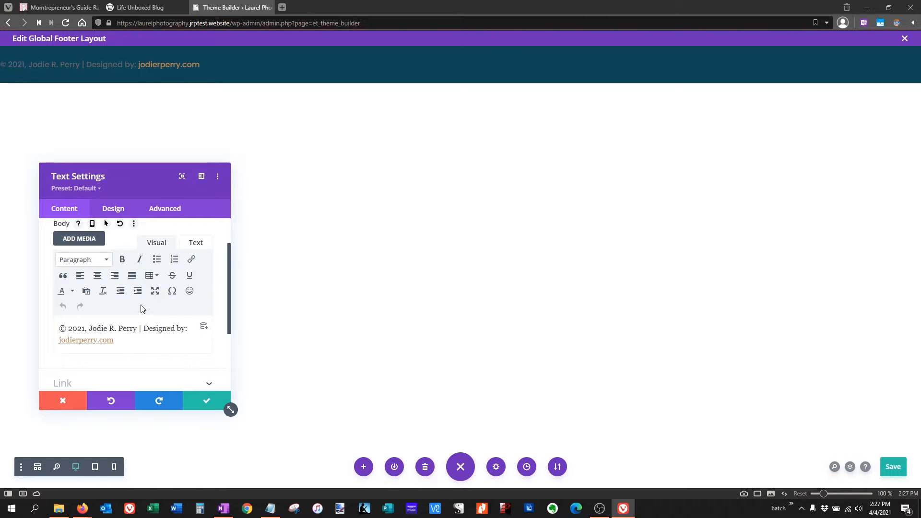
Style the footer text light cream #f7f6f1 at 14px, centred, and save the module.
left_click(112, 210)
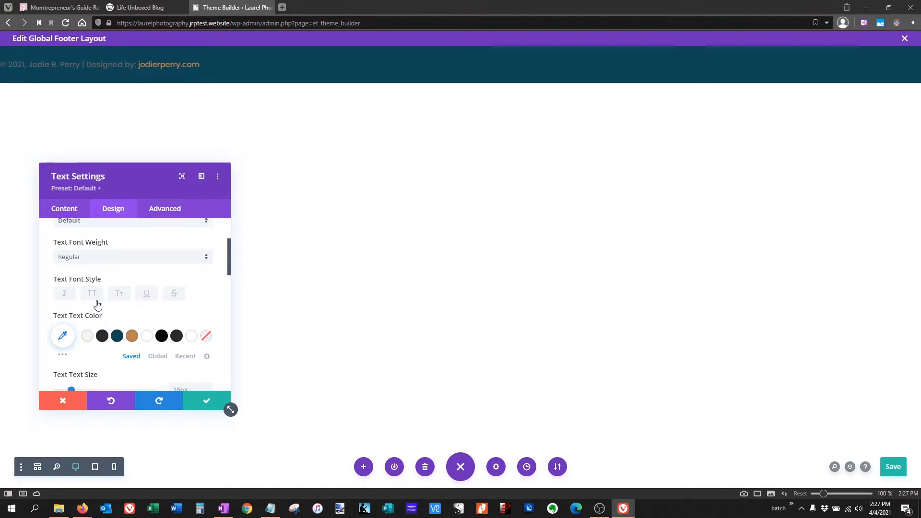
scroll(98, 305, "down", 1)
left_click(88, 290)
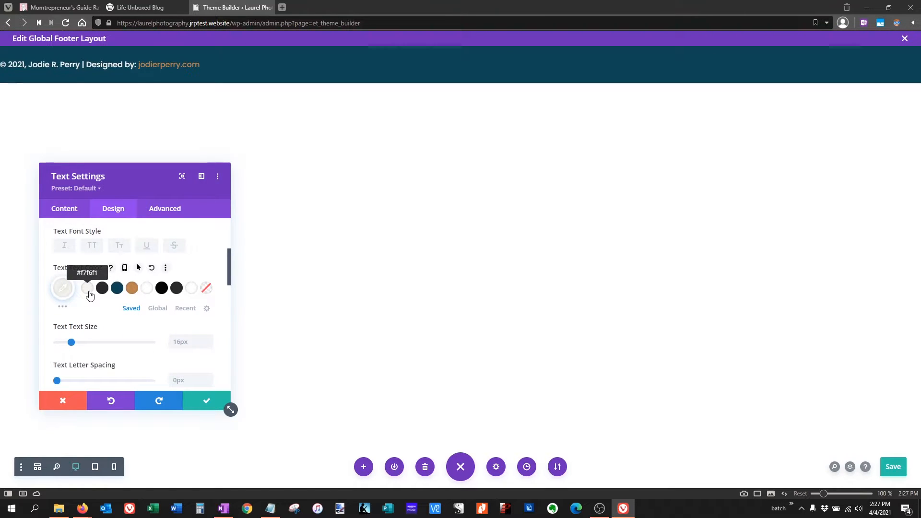
left_click(208, 345)
left_click(208, 346)
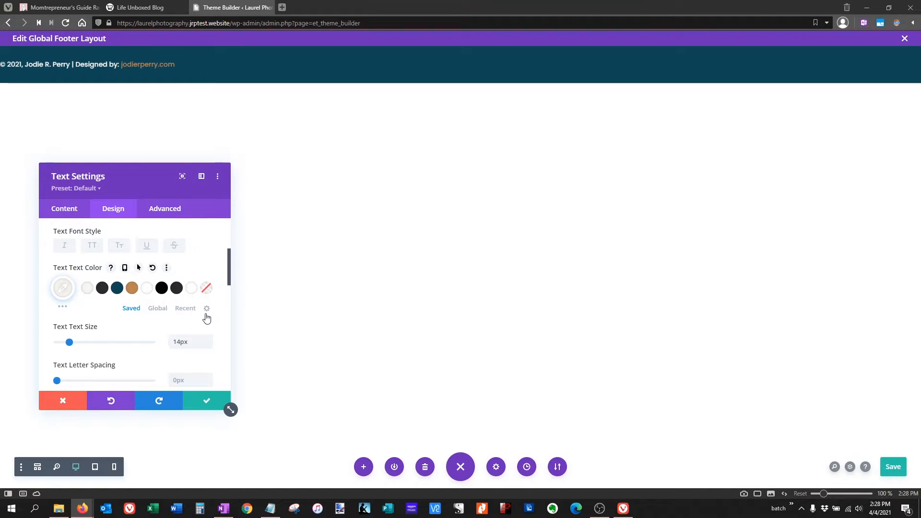
scroll(225, 331, "up", 2)
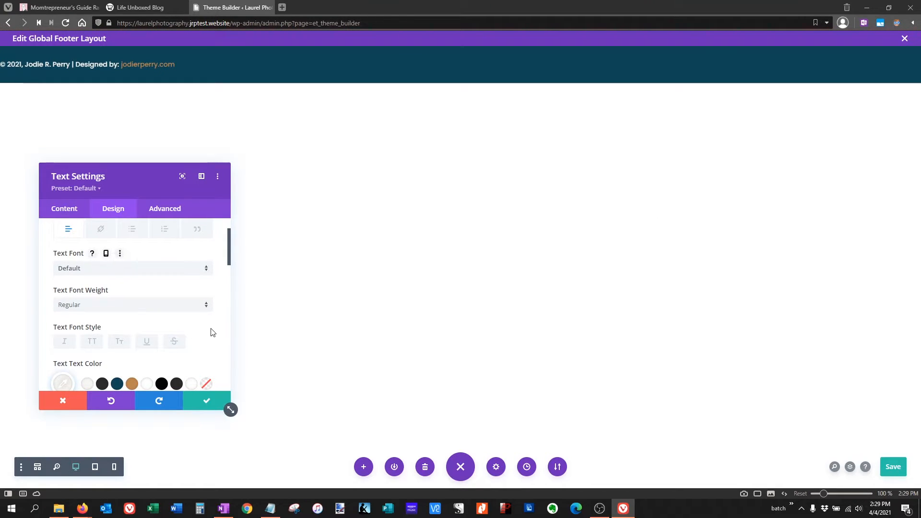
scroll(213, 332, "down", 5)
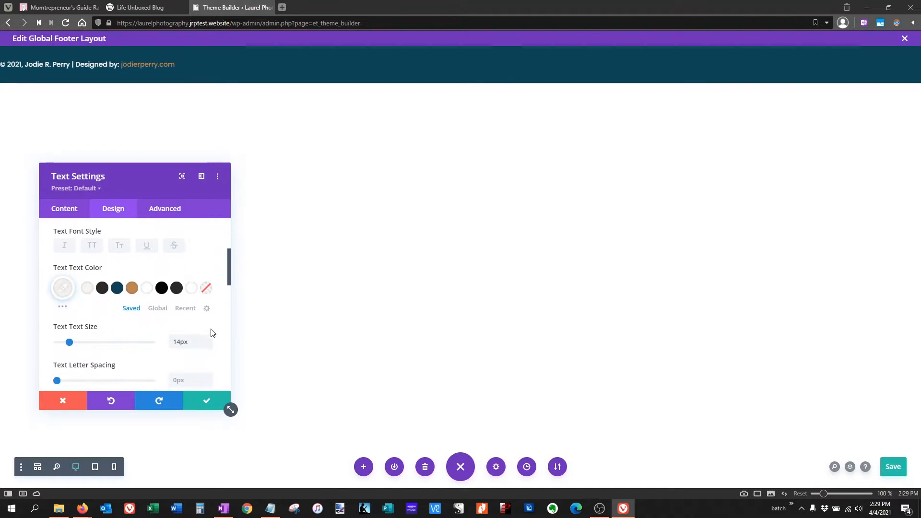
scroll(213, 333, "down", 3)
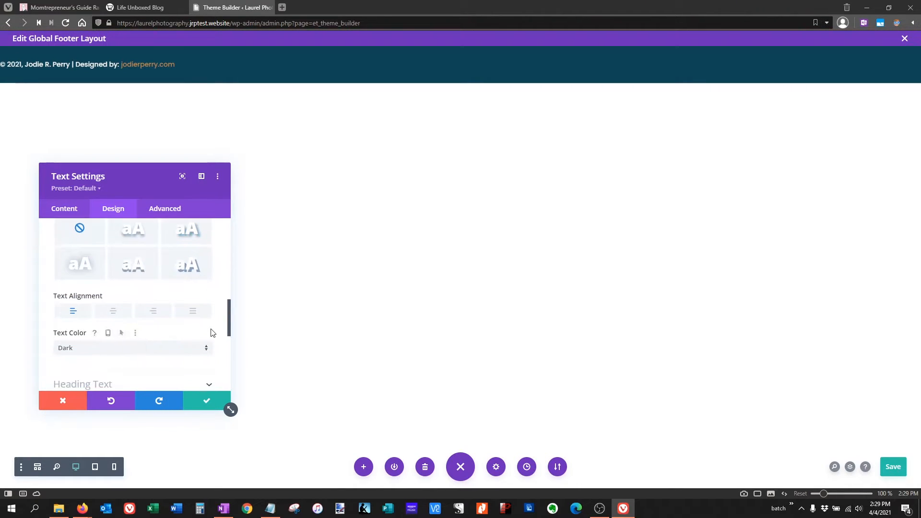
left_click(114, 312)
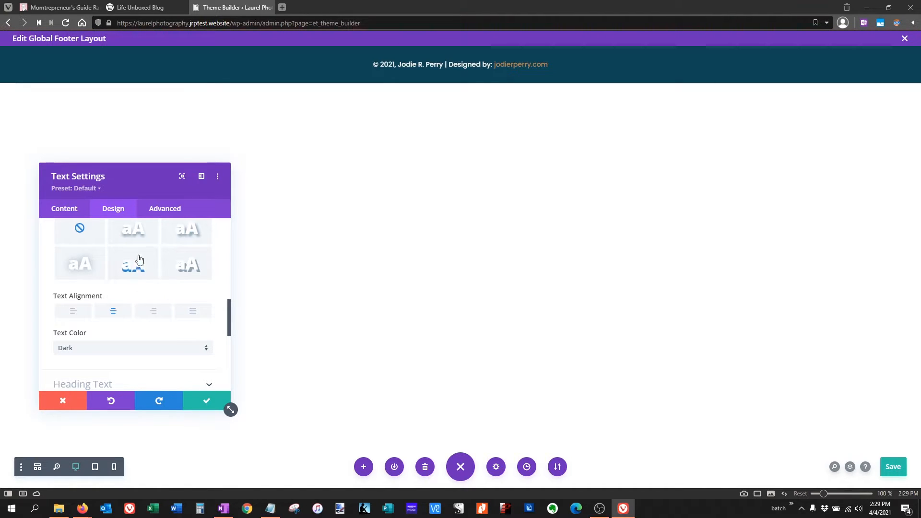
left_click(207, 403)
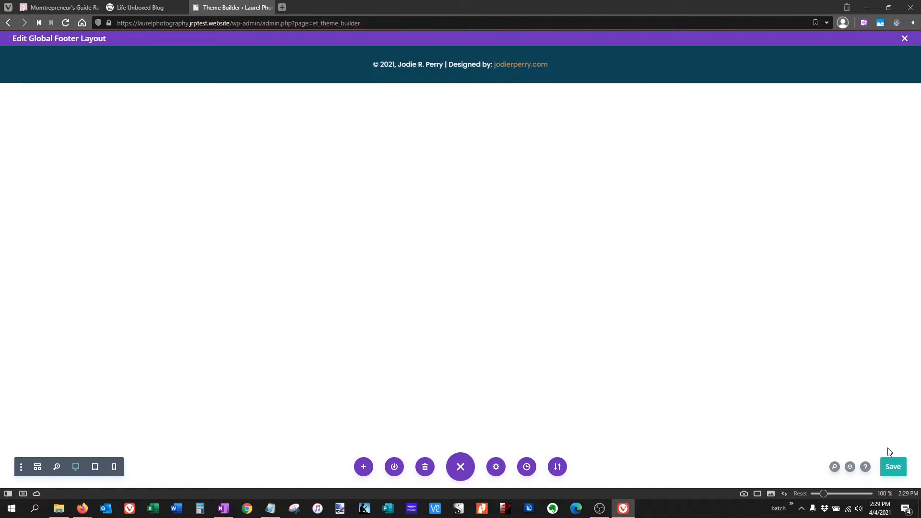
Save the global footer layout and bring the reference site's browser onto this screen.
left_click(893, 466)
key("alt+Tab")
left_click_drag(920, 12, 583, 1)
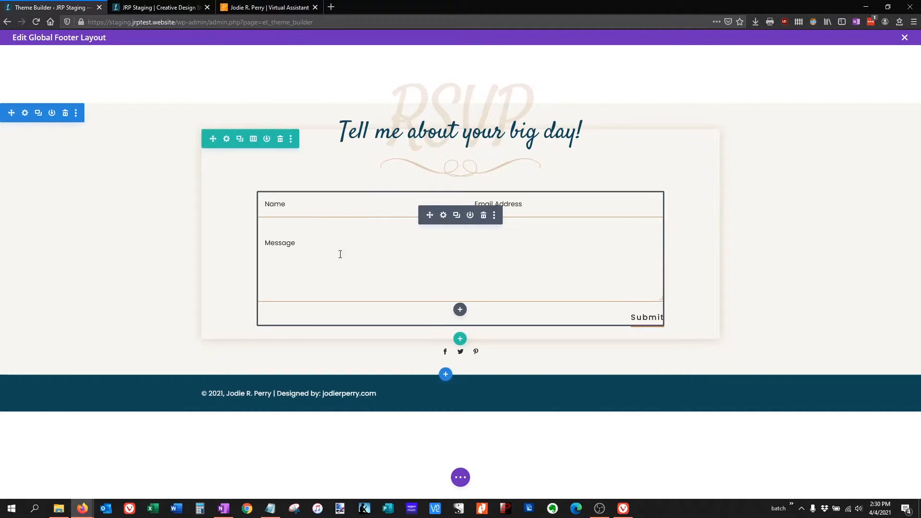
Move the reference Firefox window off-screen to reveal the Laurel Photography footer in Theme Builder.
left_click_drag(437, 6, 920, 24)
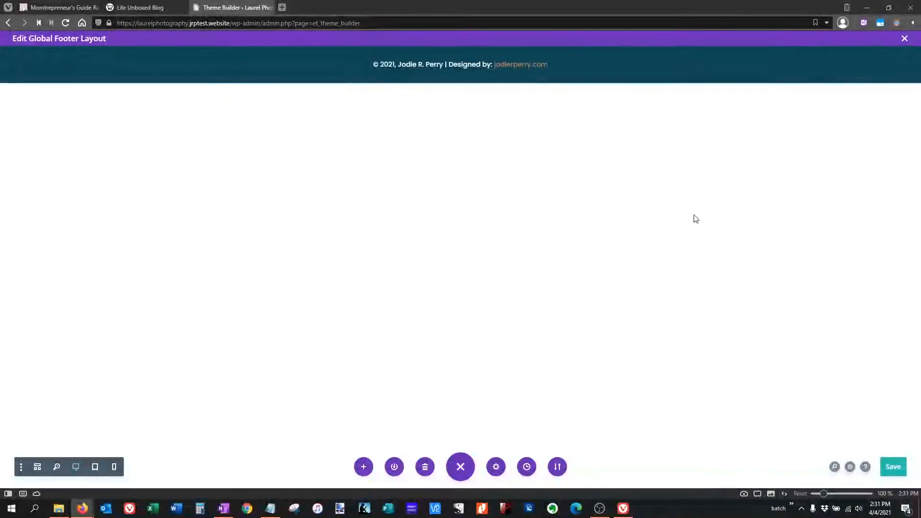
mouse_move(451, 89)
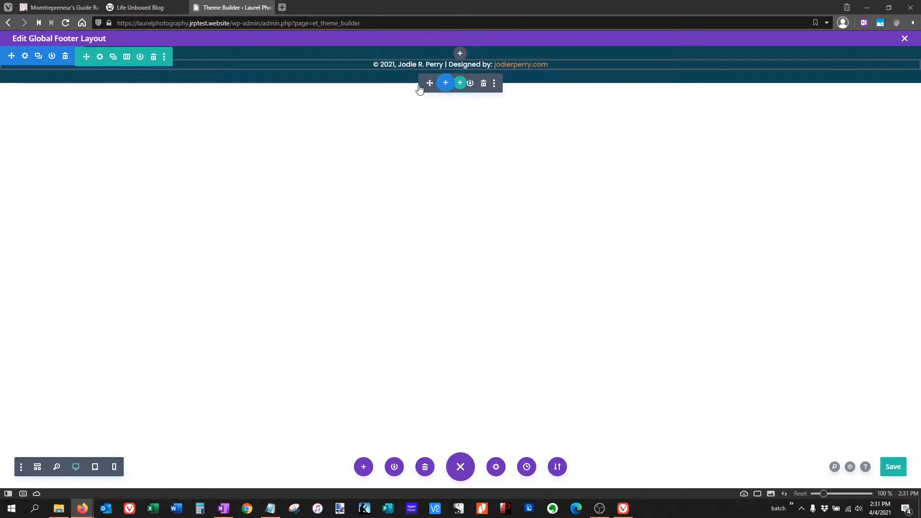
Add a one-column section below the footer holding a Contact Form module, found by searching 'conta'.
left_click(447, 86)
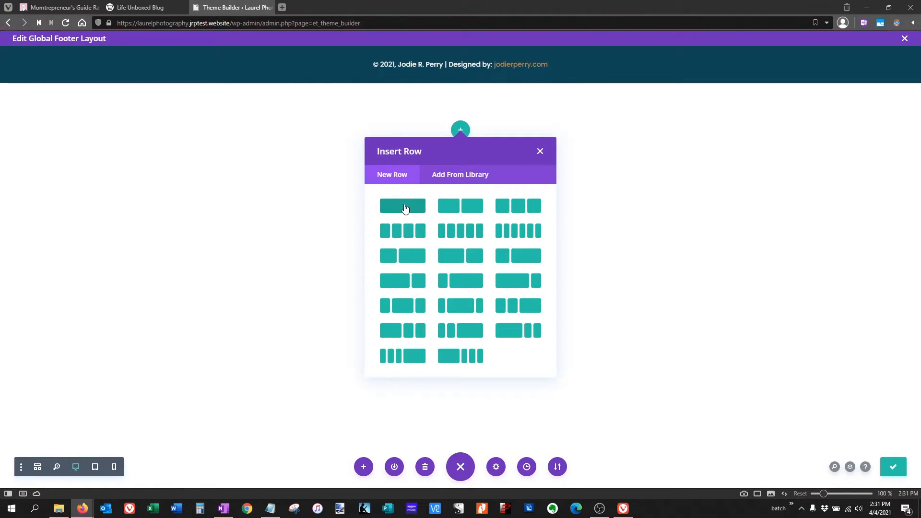
left_click(405, 207)
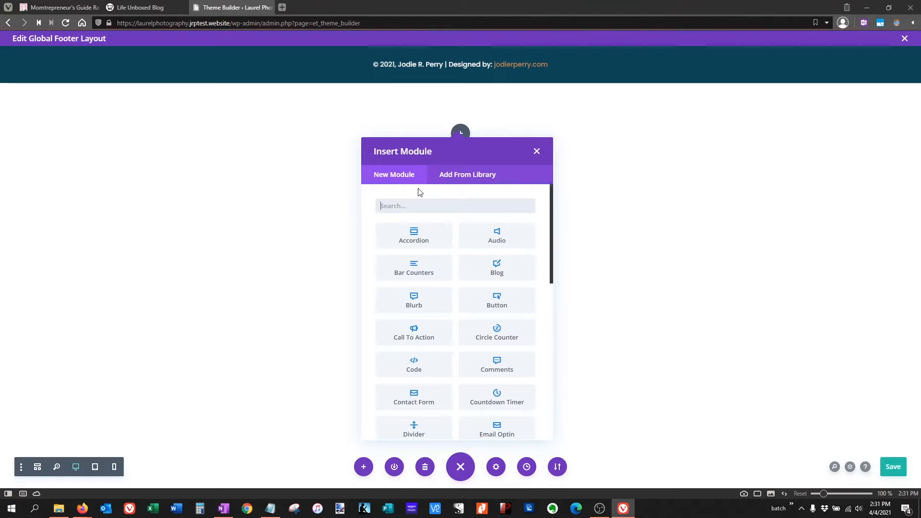
type("contac")
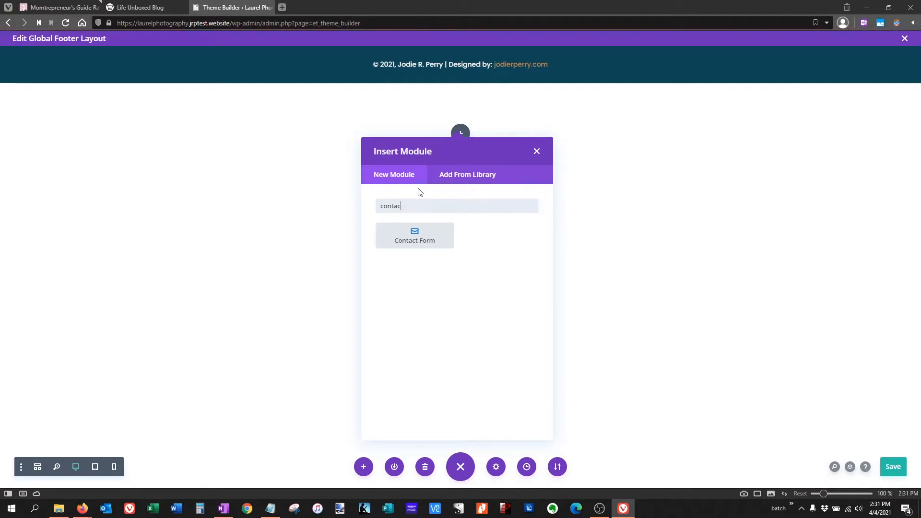
left_click(415, 235)
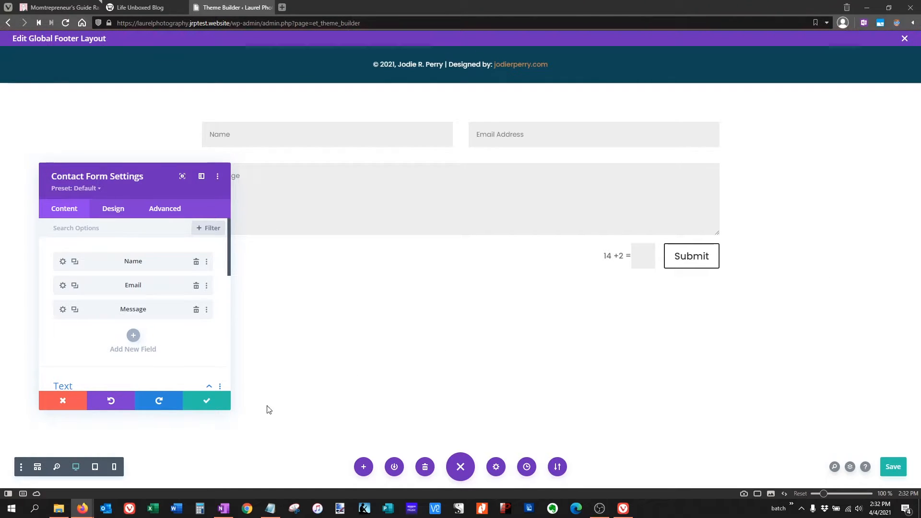
Close the form settings and give the new section a beige #f7f6f1 background.
left_click(206, 401)
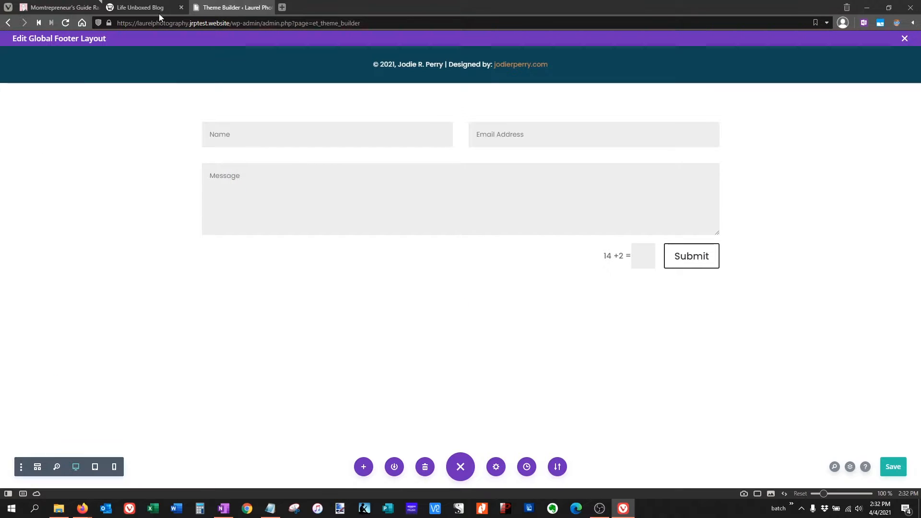
left_click(25, 93)
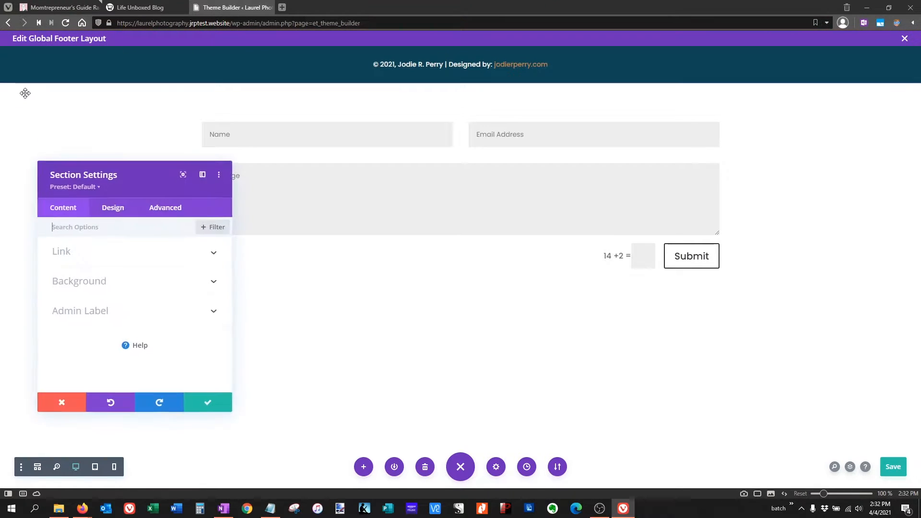
left_click(104, 291)
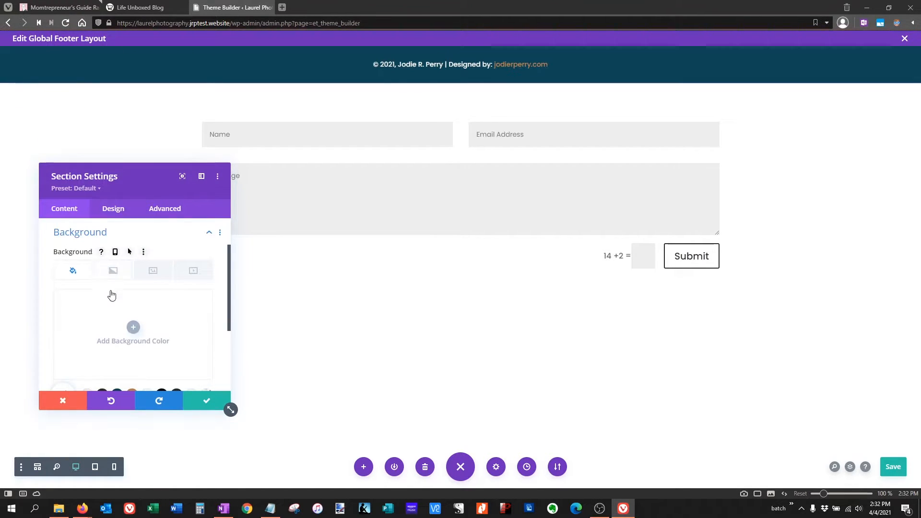
scroll(113, 307, "down", 2)
left_click(87, 348)
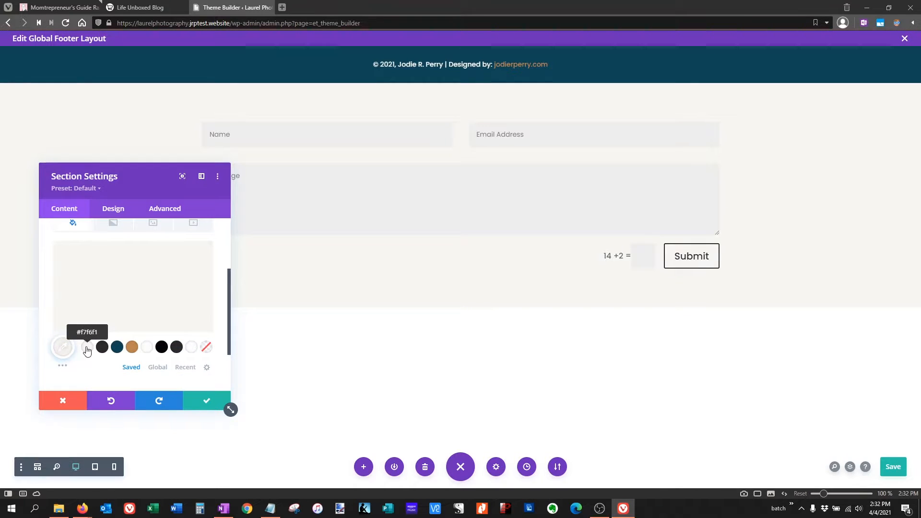
left_click(207, 402)
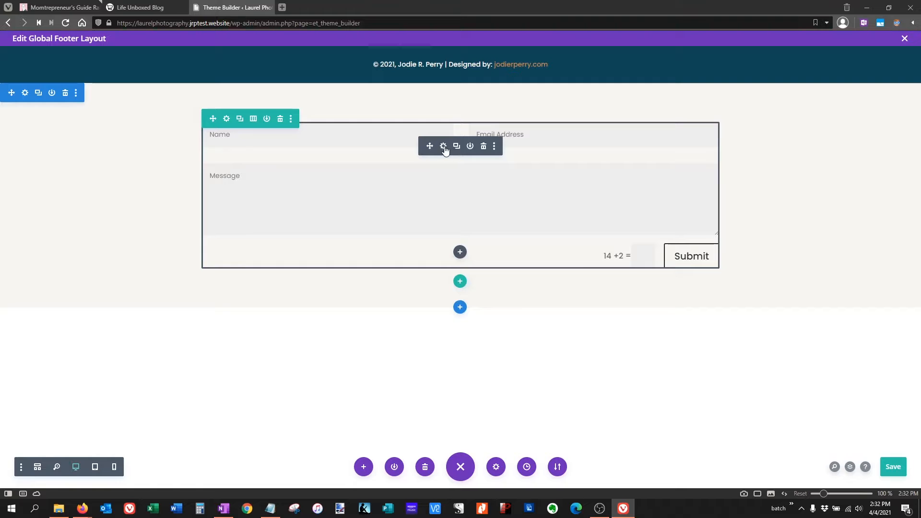
Show the contact form's Spam Protection options and save the layout with Ctrl+S.
left_click(443, 146)
scroll(177, 325, "down", 5)
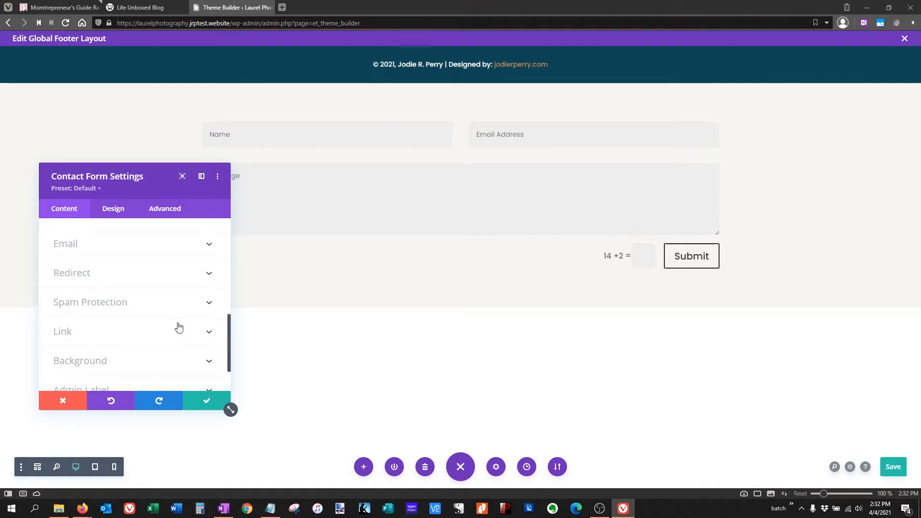
left_click(162, 313)
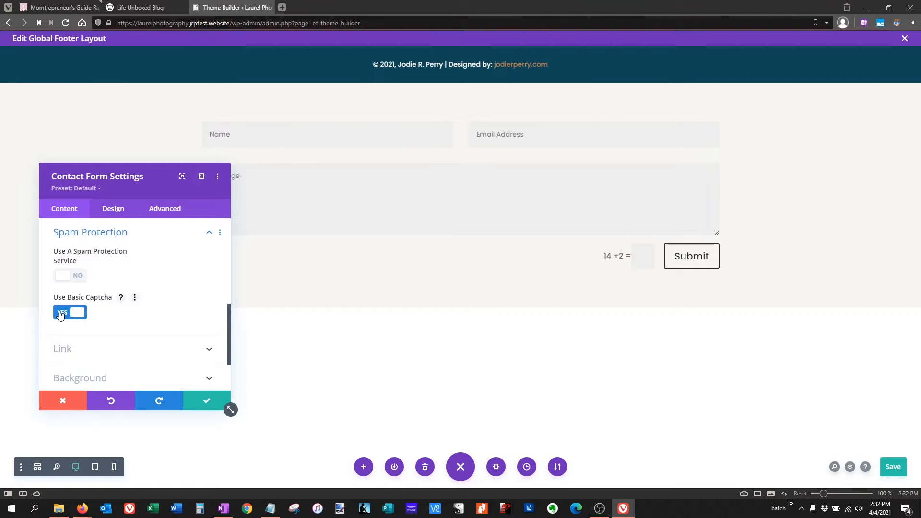
key("ctrl+s")
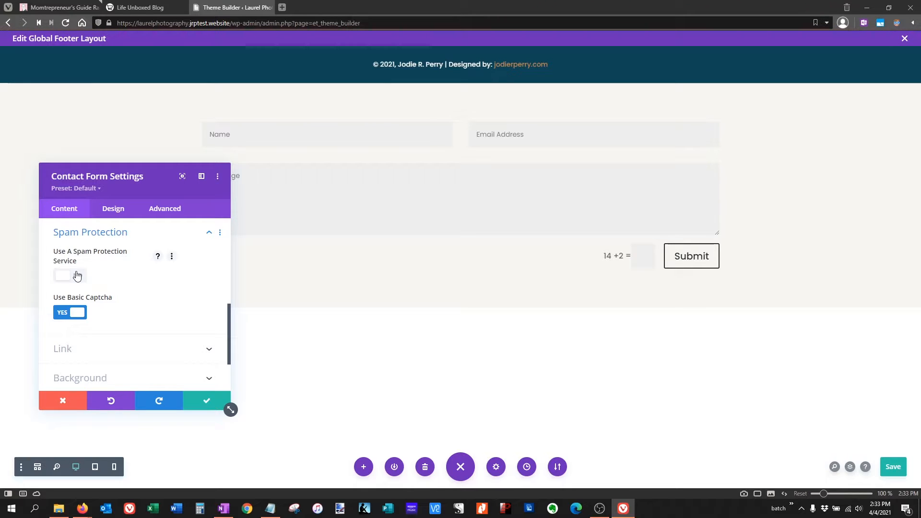
Switch the contact form's basic math captcha off.
left_click(64, 312)
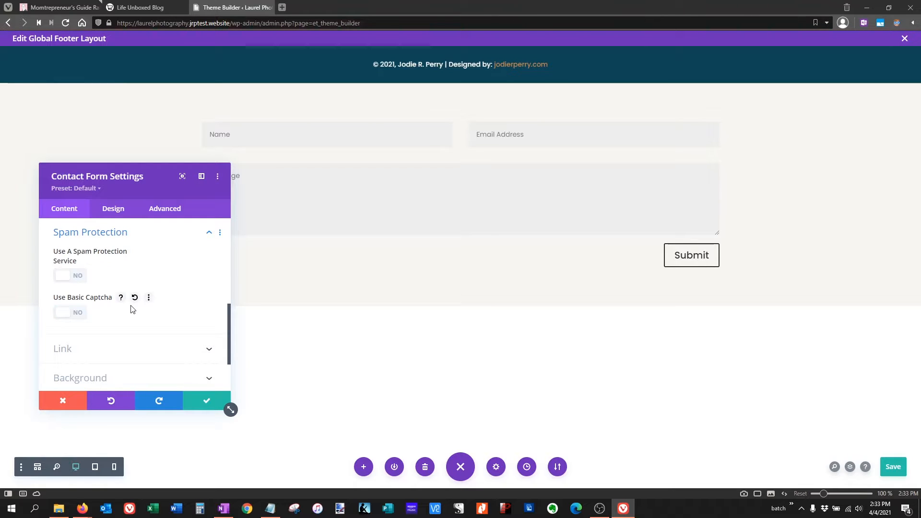
scroll(125, 322, "down", 3)
scroll(125, 325, "up", 10)
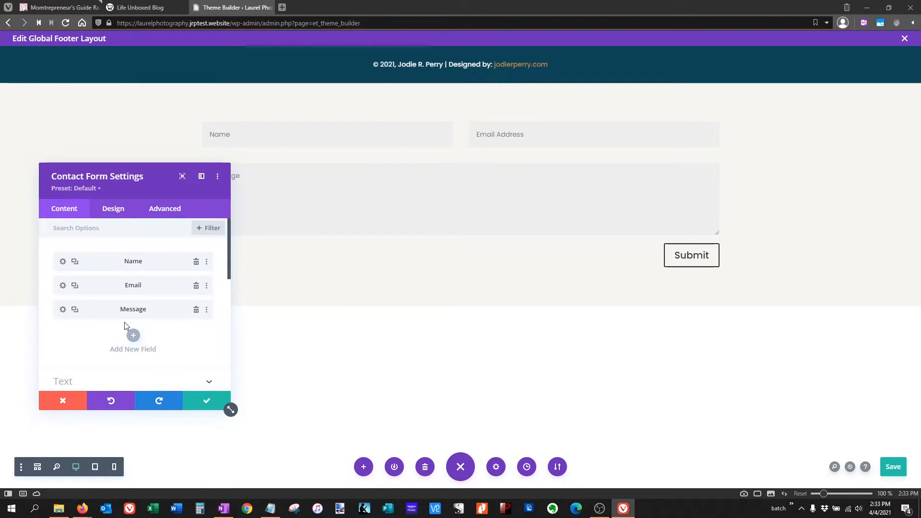
Enable custom Submit button styles and set the button text size to 15px.
left_click(106, 207)
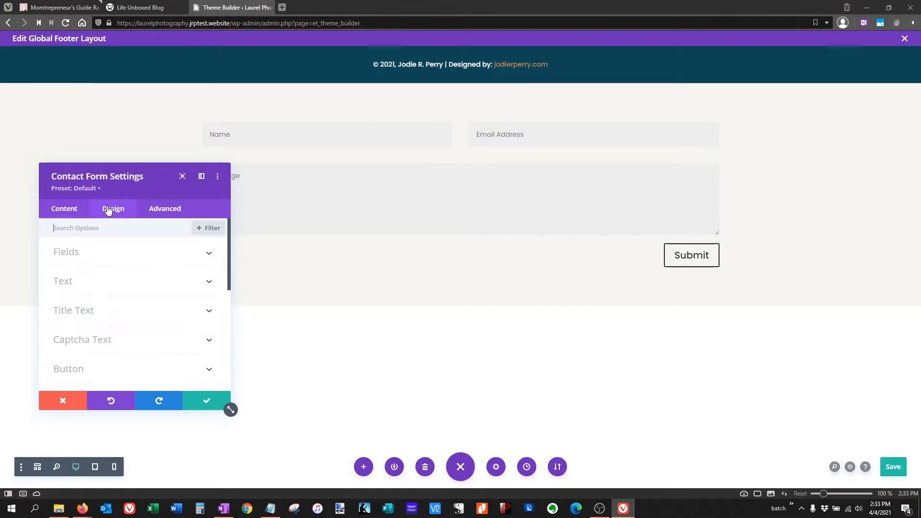
left_click(106, 370)
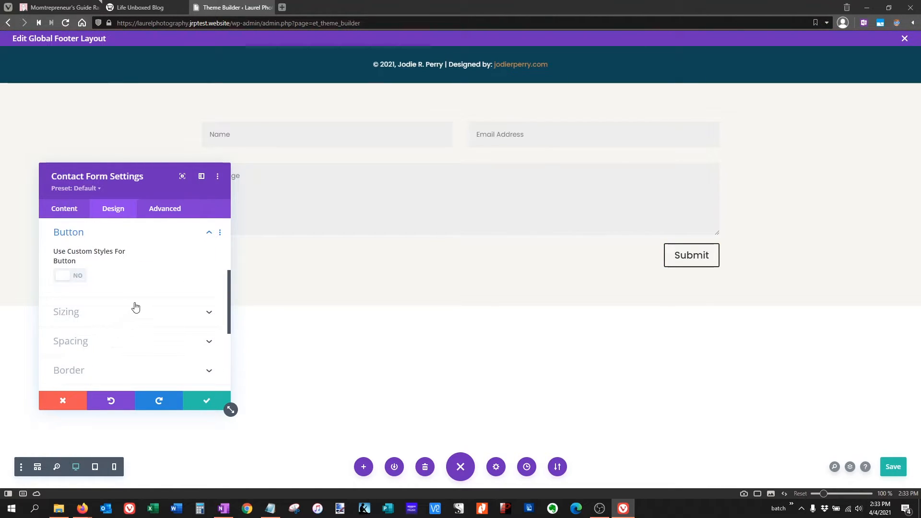
left_click(78, 279)
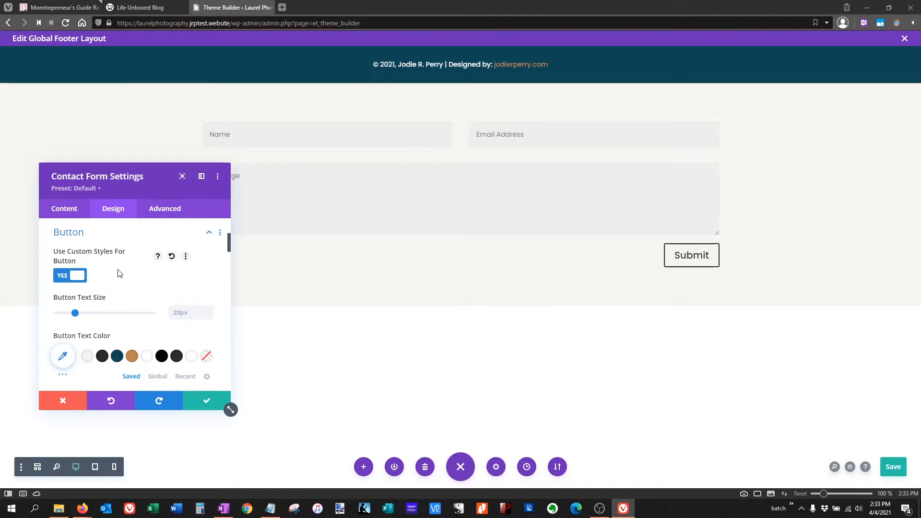
left_click(208, 316)
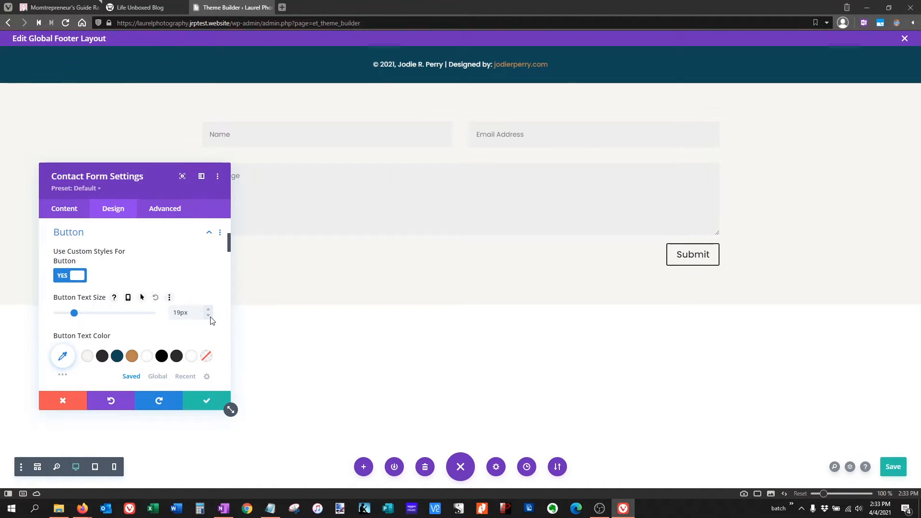
left_click(209, 317)
left_click(210, 317)
left_click(210, 316)
left_click(209, 316)
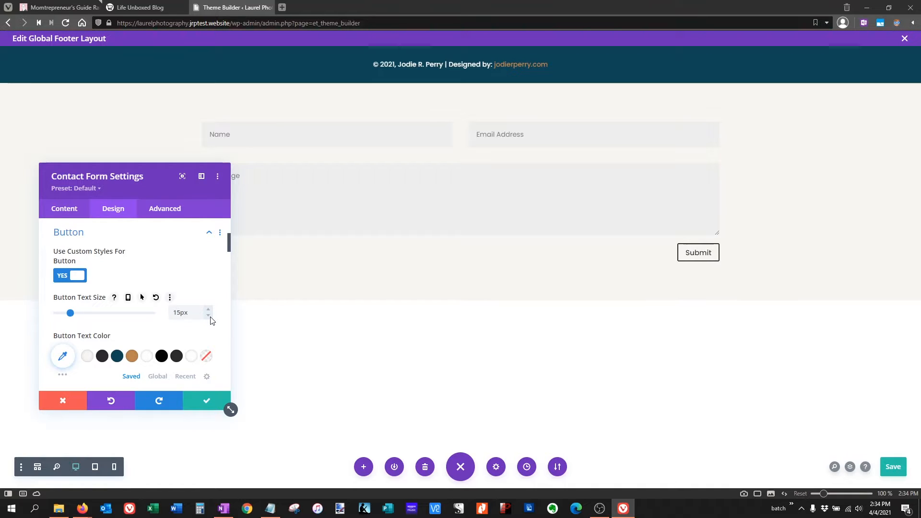
After trying other values, set the Submit button's border width and corner radius to 0px.
scroll(199, 300, "down", 5)
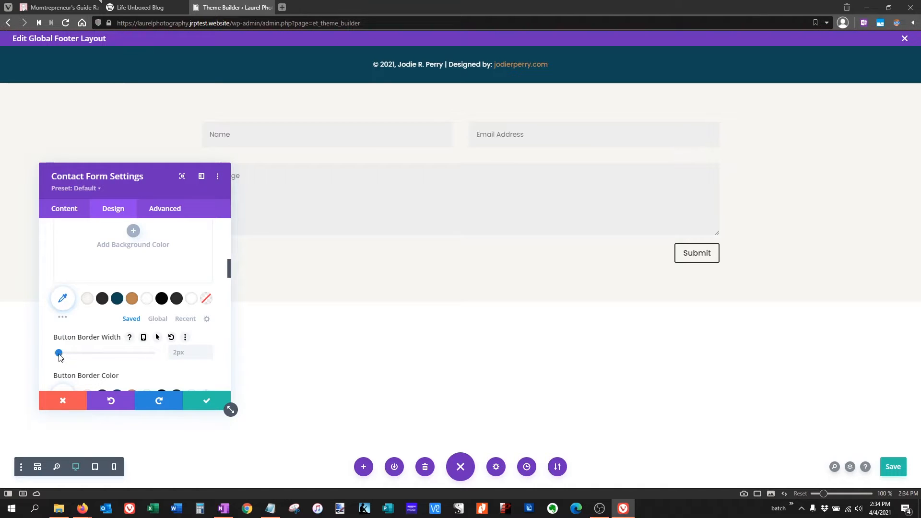
left_click_drag(58, 357, 37, 355)
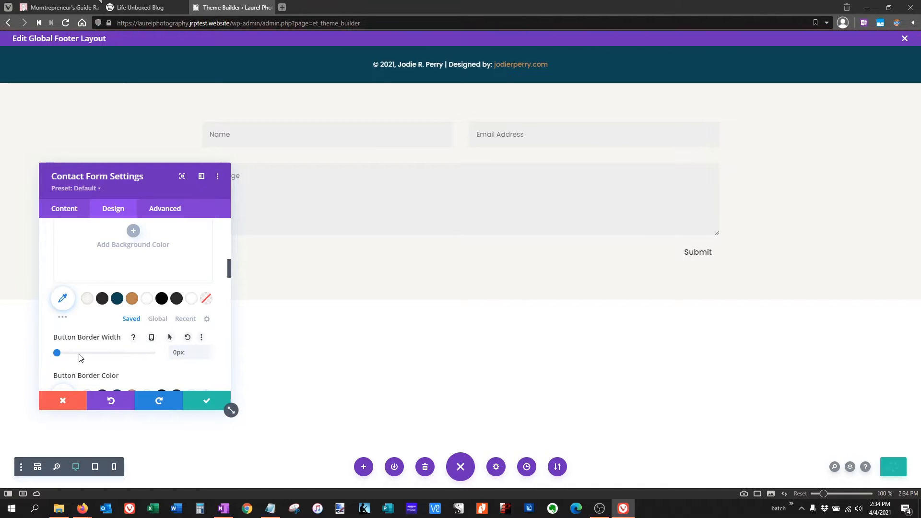
scroll(80, 357, "down", 2)
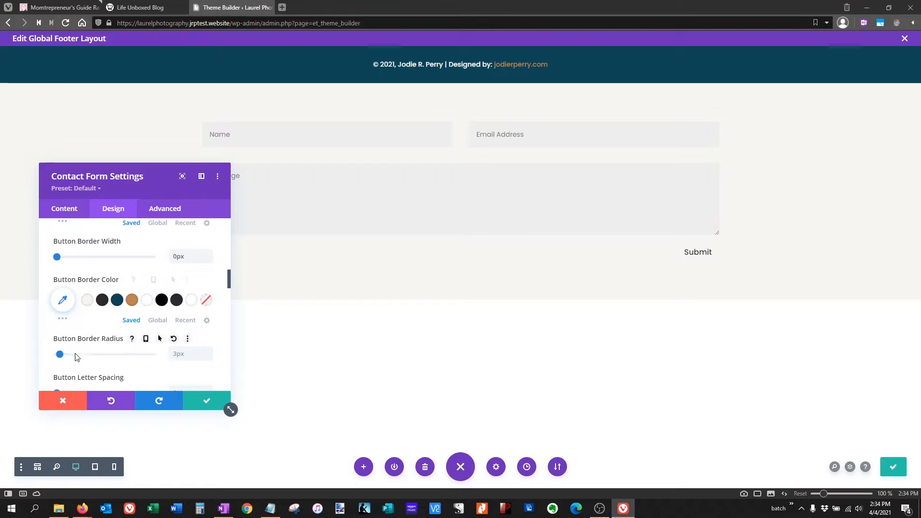
left_click_drag(59, 354, 27, 358)
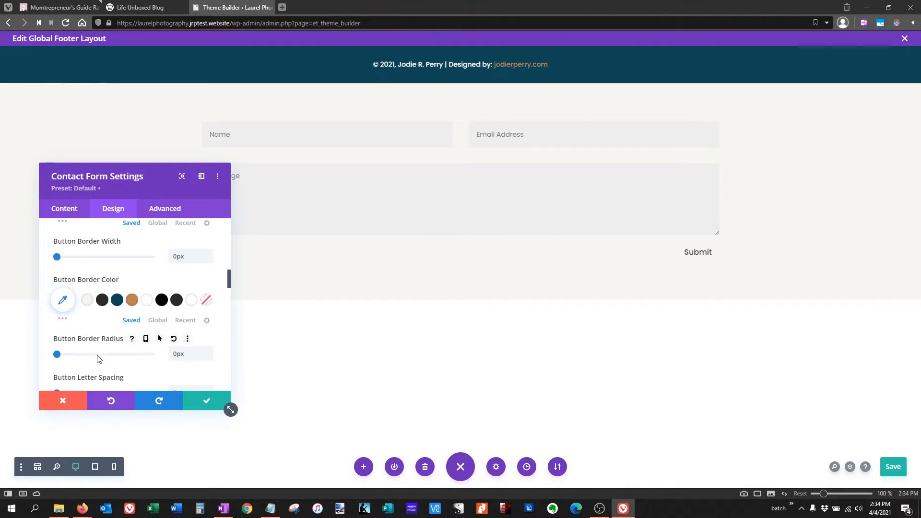
scroll(106, 352, "down", 1)
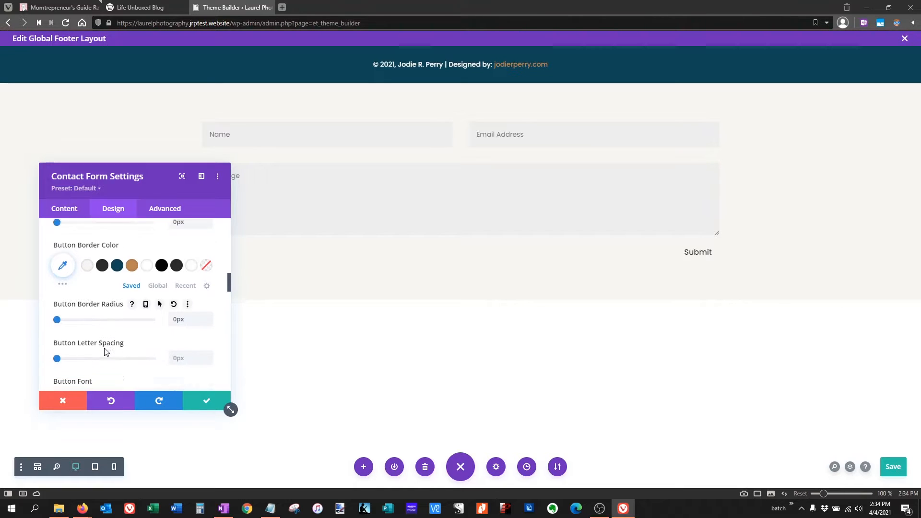
scroll(101, 335, "up", 2)
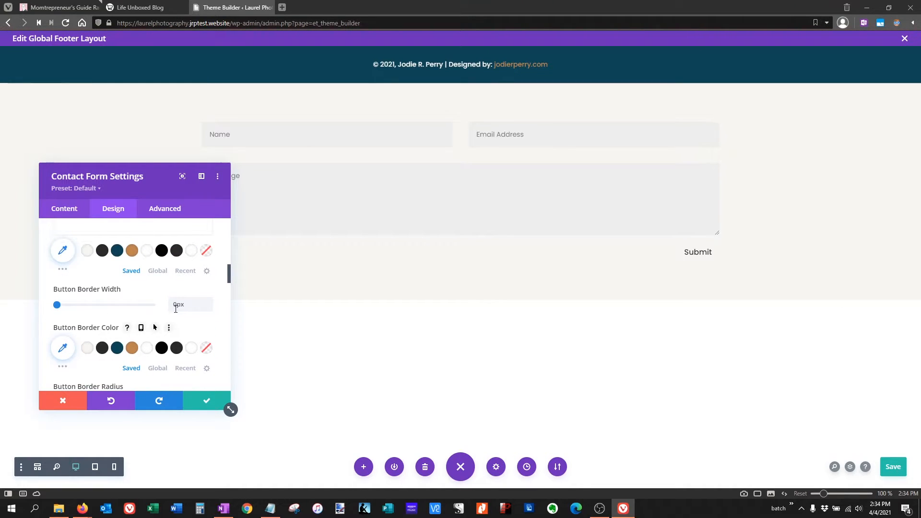
left_click(208, 302)
left_click(208, 302)
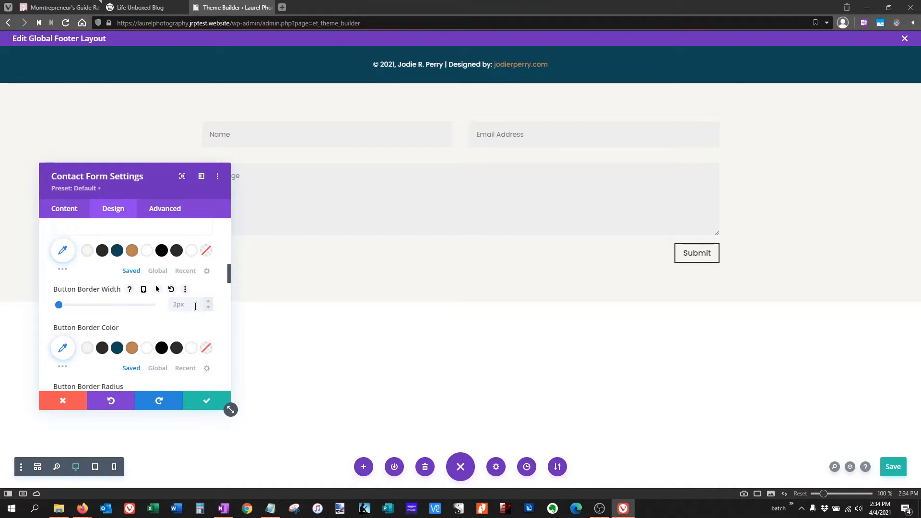
scroll(195, 306, "down", 1)
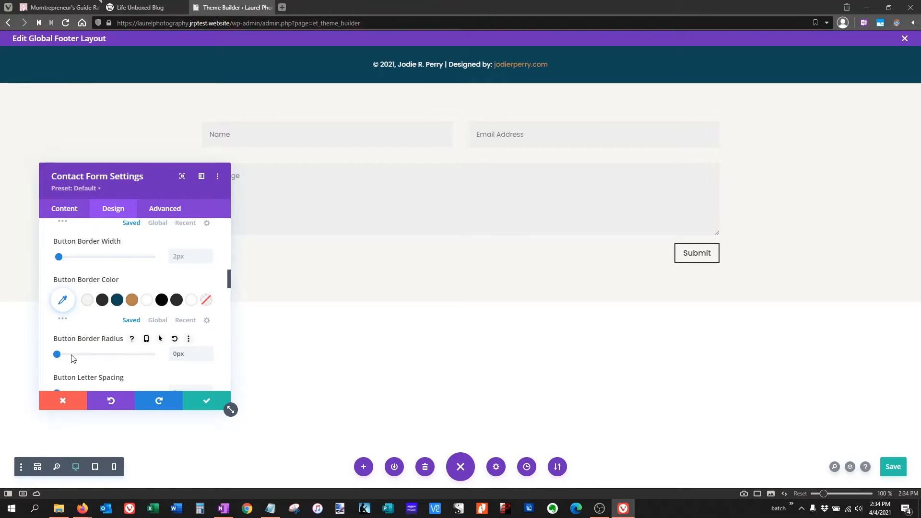
left_click_drag(94, 359, 135, 364)
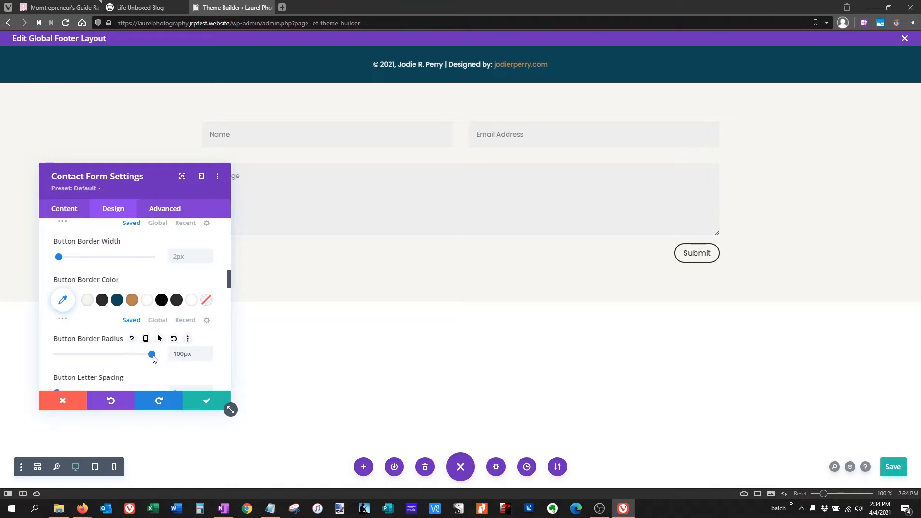
left_click_drag(154, 358, 36, 358)
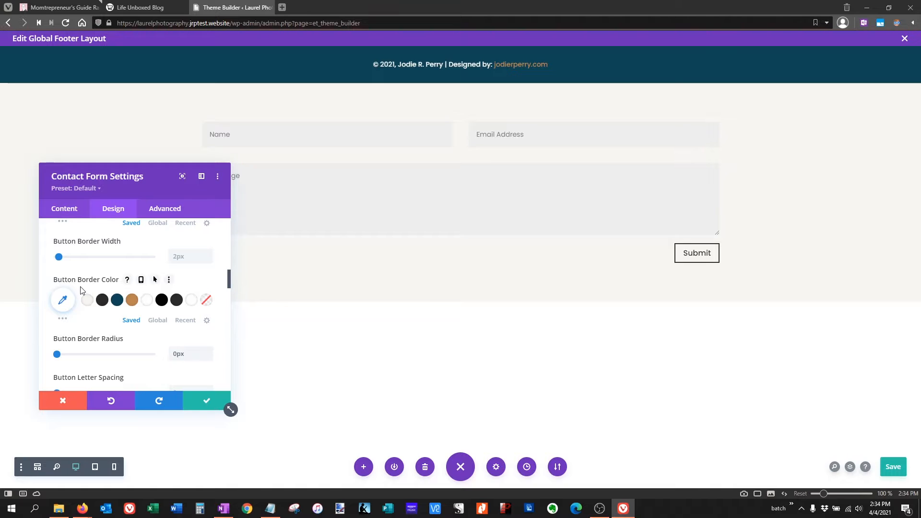
left_click_drag(59, 257, 38, 259)
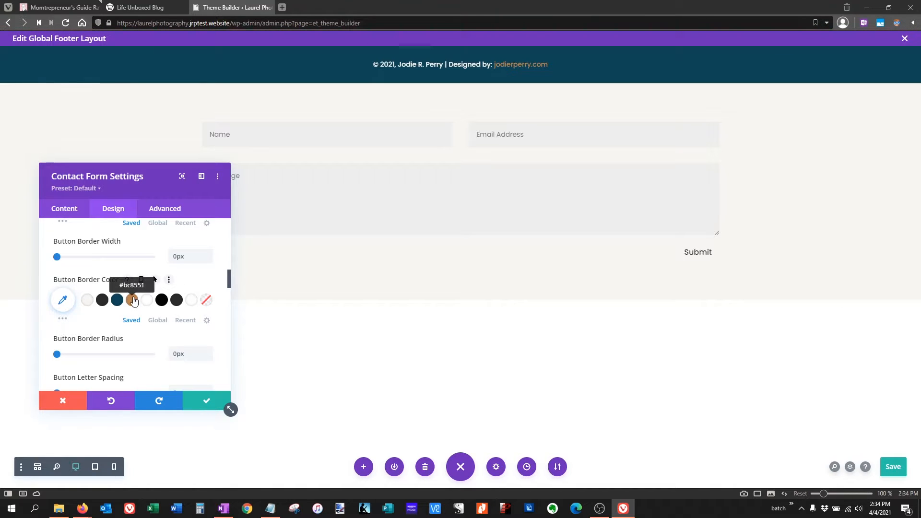
Try an underline on the Submit button text, then remove it.
scroll(132, 298, "down", 2)
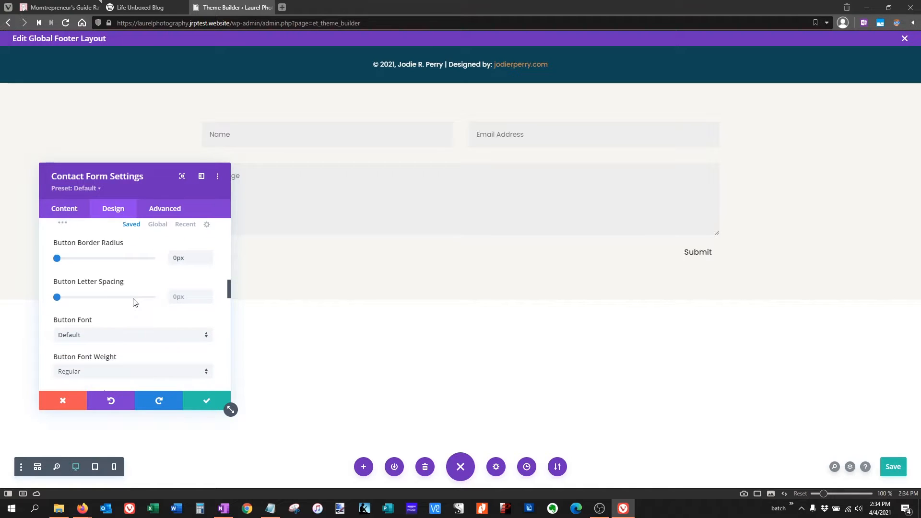
scroll(134, 303, "up", 2)
scroll(135, 303, "up", 1)
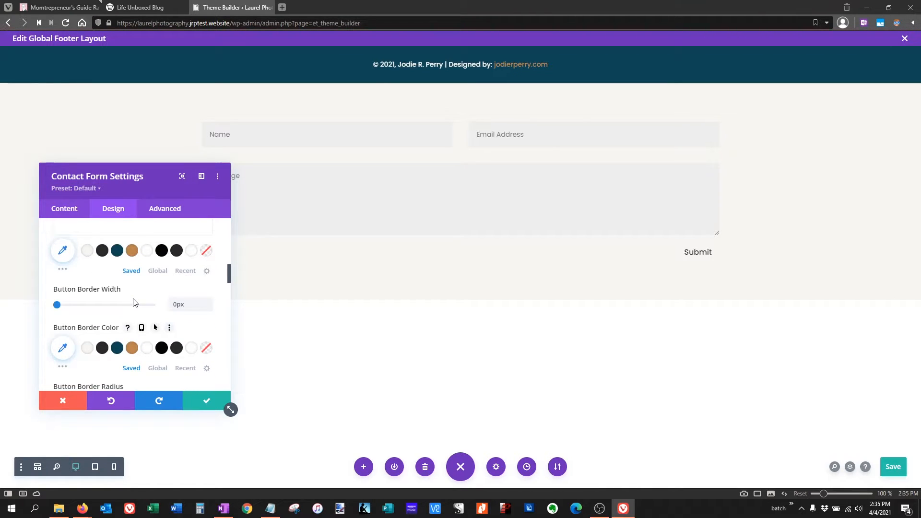
scroll(135, 302, "up", 4)
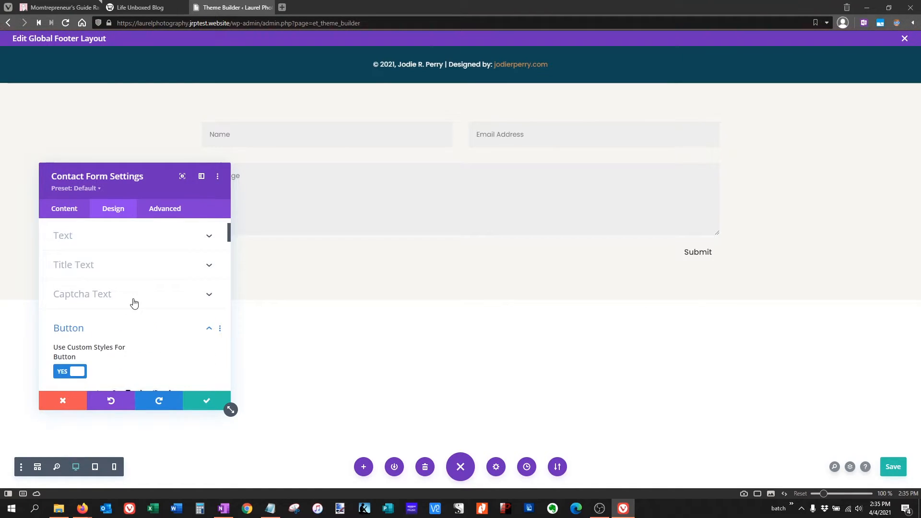
scroll(135, 303, "down", 2)
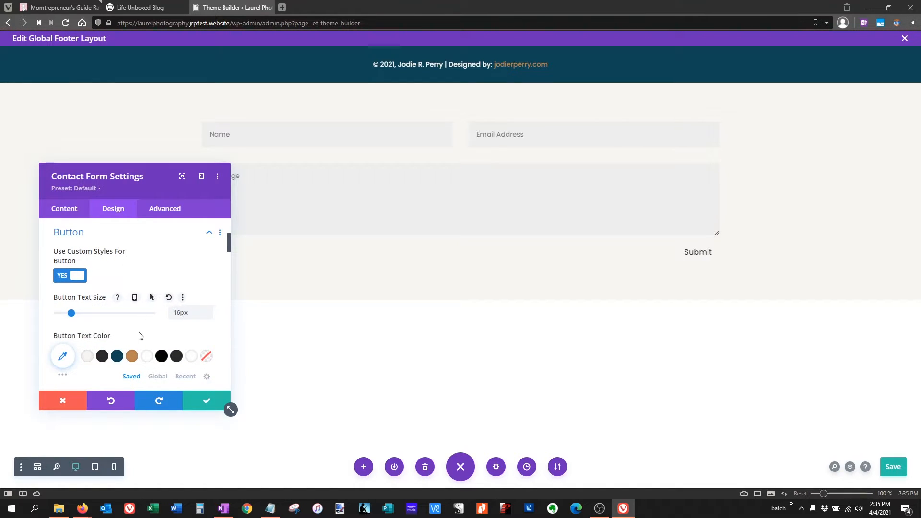
scroll(135, 326, "up", 2)
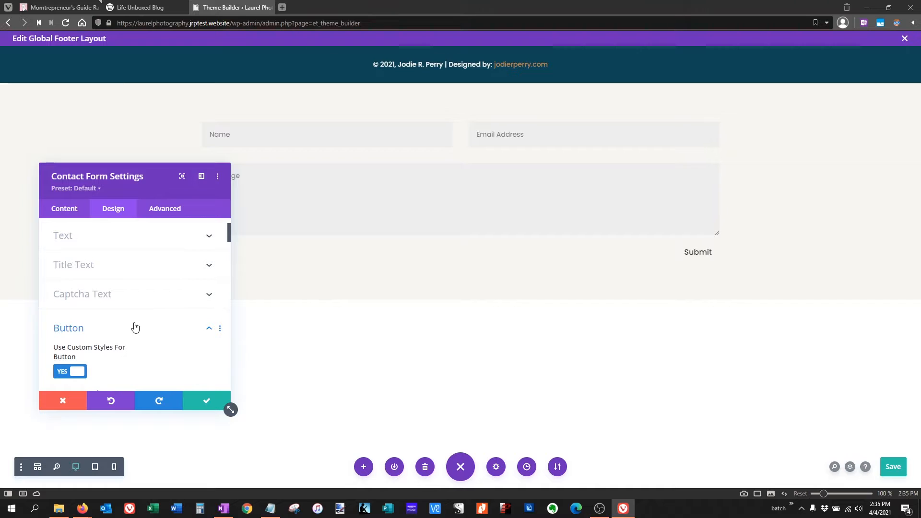
scroll(134, 326, "up", 1)
scroll(124, 320, "down", 4)
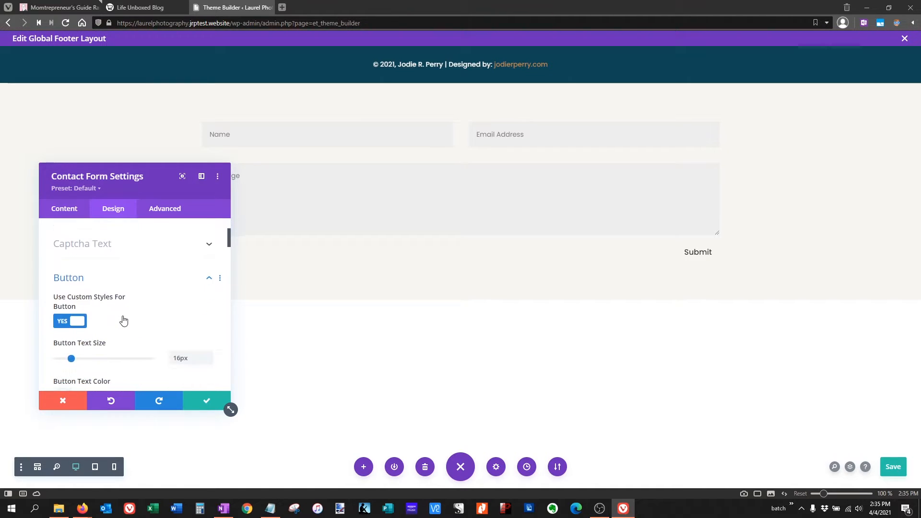
scroll(123, 321, "down", 6)
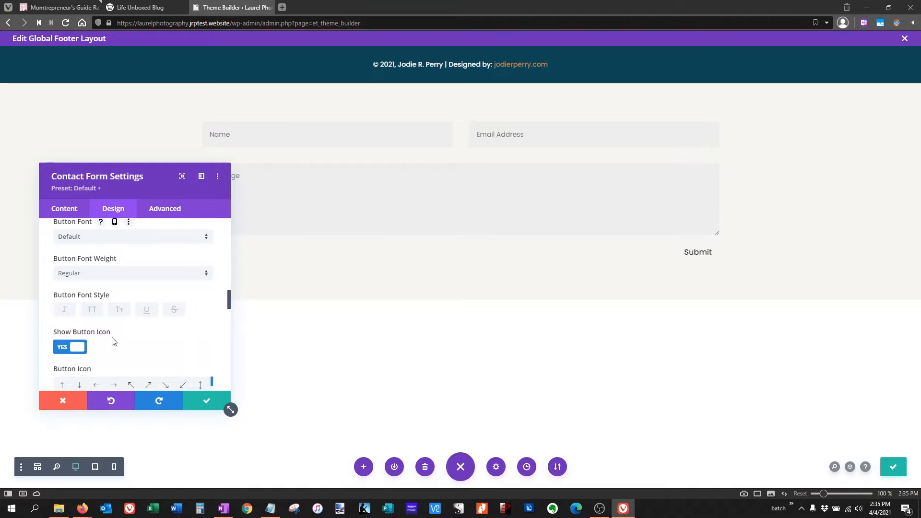
left_click(145, 311)
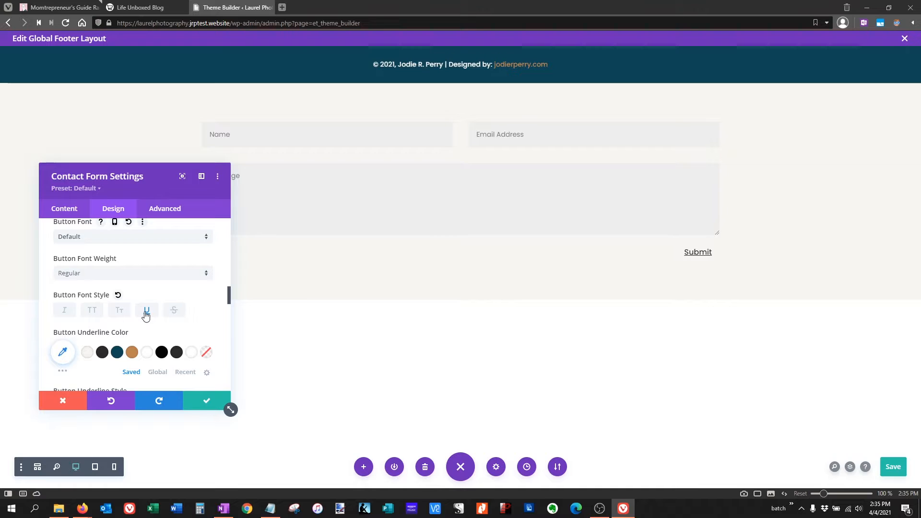
left_click(146, 312)
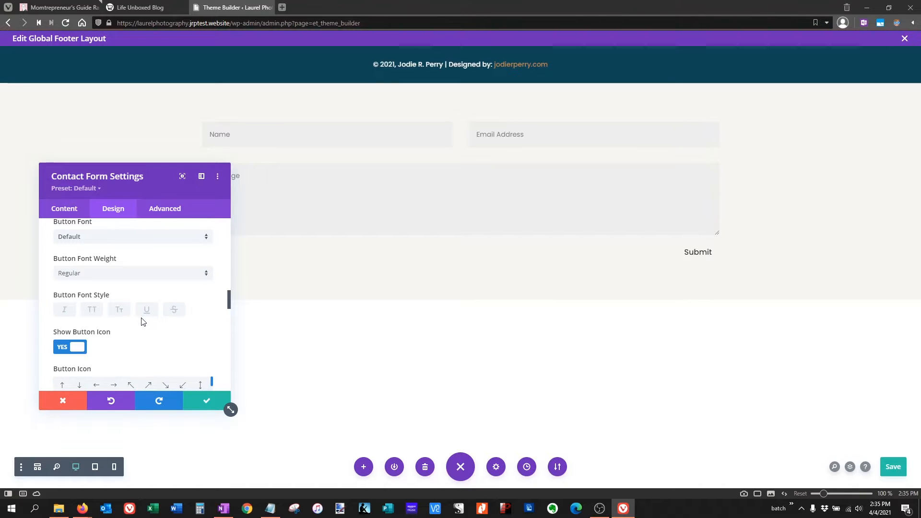
Compare box shadow presets and choose the bottom-left one, which offsets the shadow below and right.
scroll(143, 321, "down", 5)
scroll(143, 322, "down", 2)
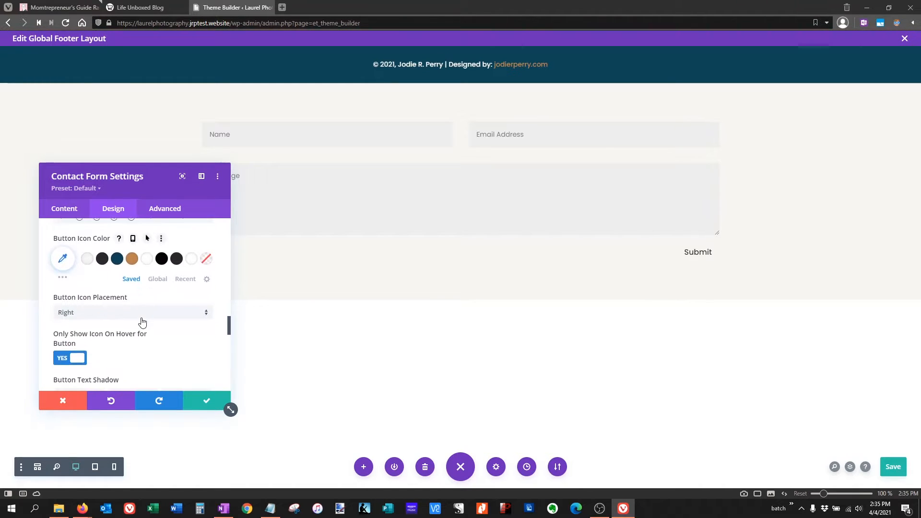
scroll(142, 320, "down", 4)
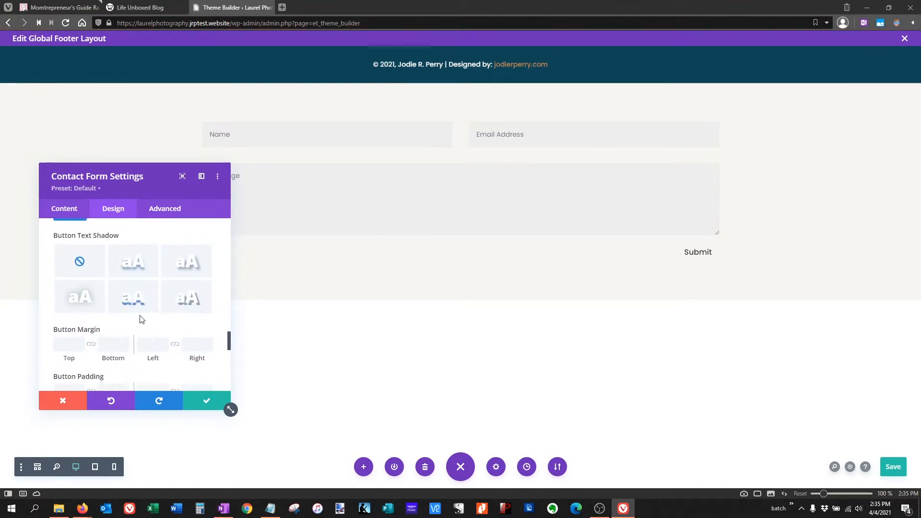
scroll(142, 320, "down", 2)
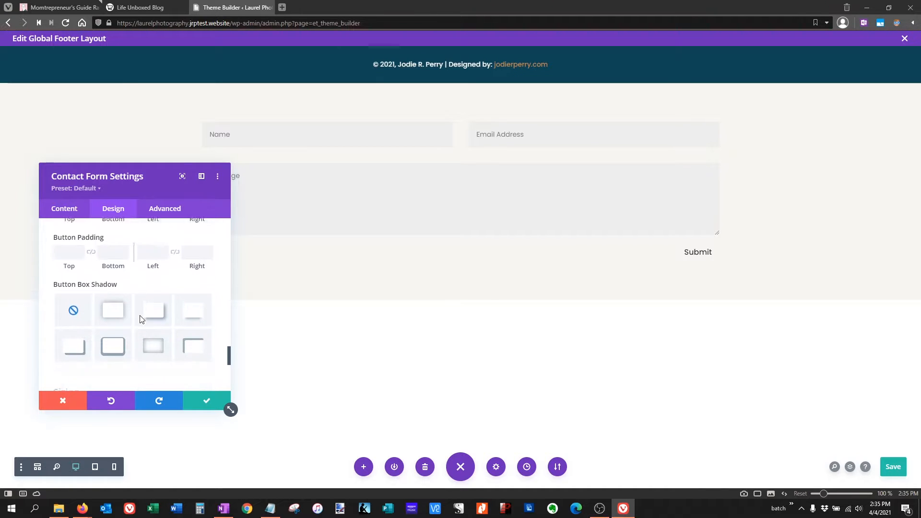
scroll(155, 360, "down", 1)
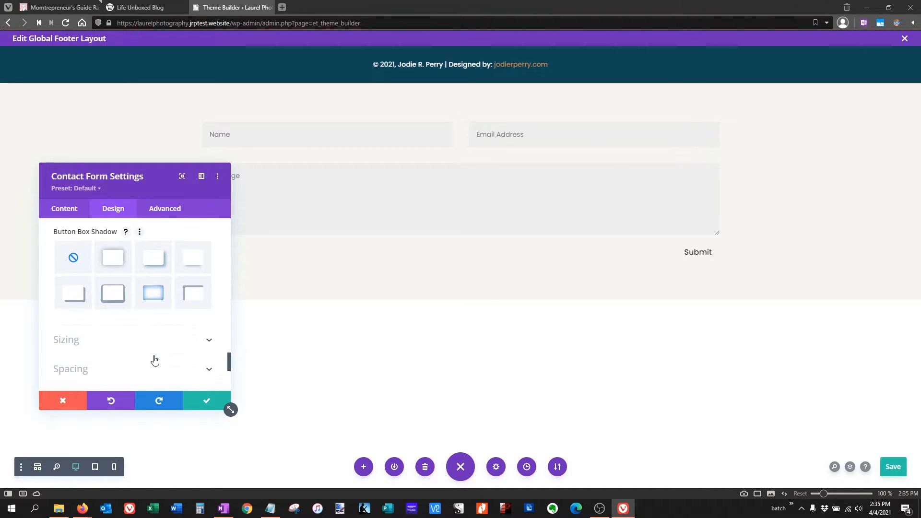
scroll(145, 346, "up", 1)
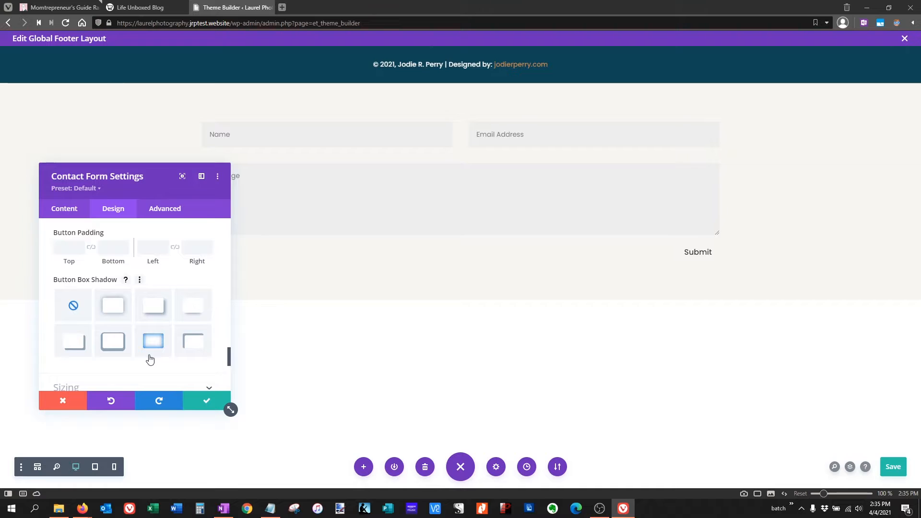
left_click(113, 342)
left_click(193, 342)
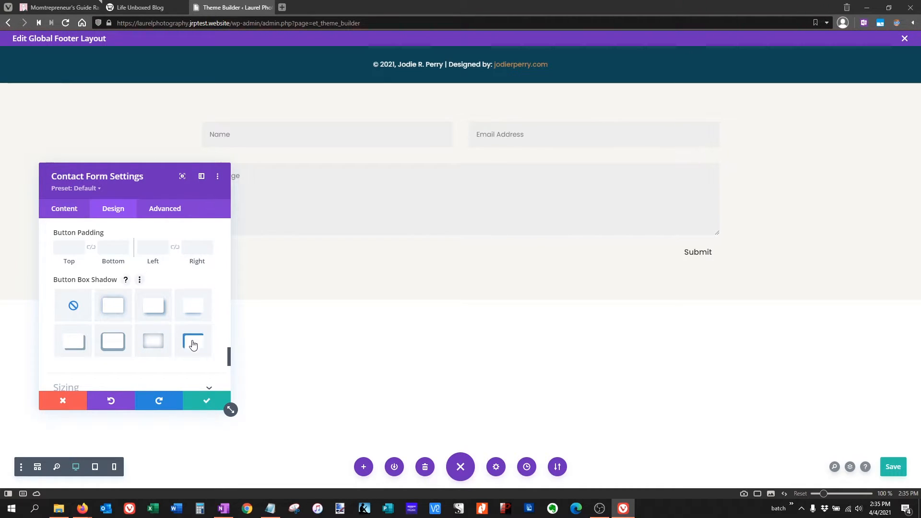
left_click(153, 342)
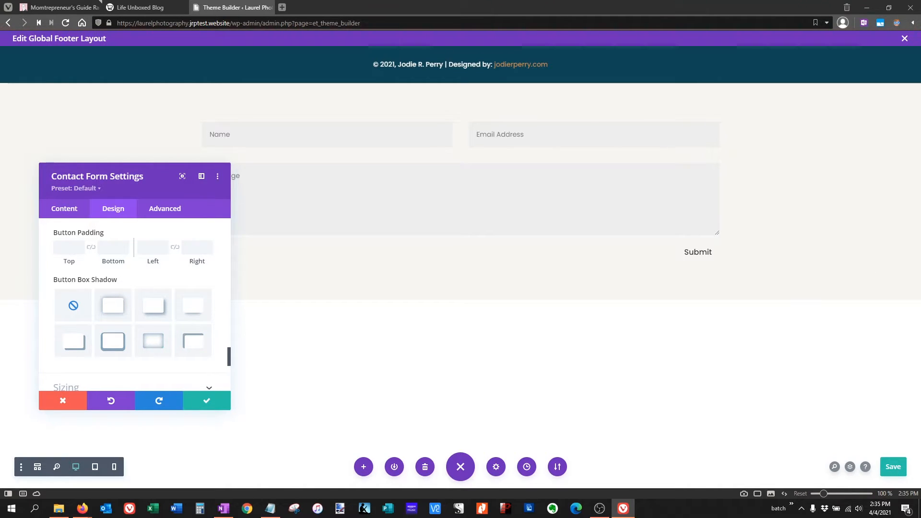
key("alt+Tab")
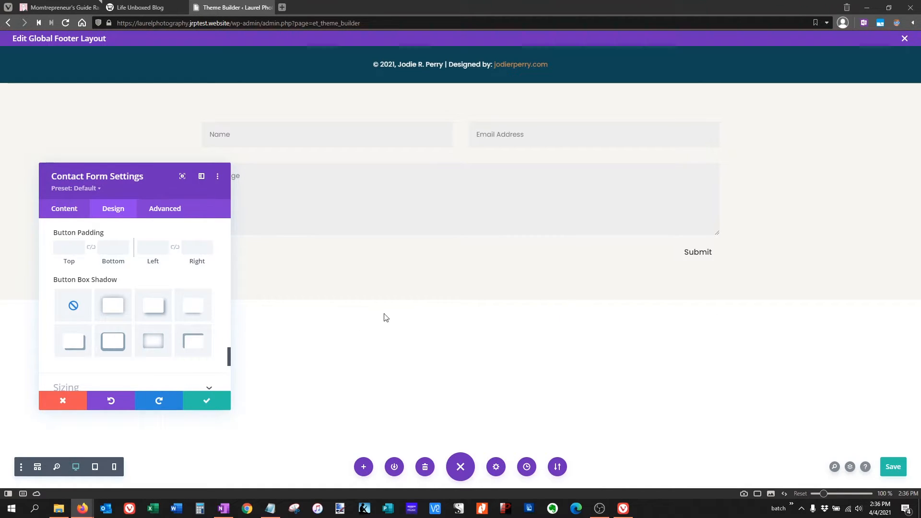
left_click(80, 348)
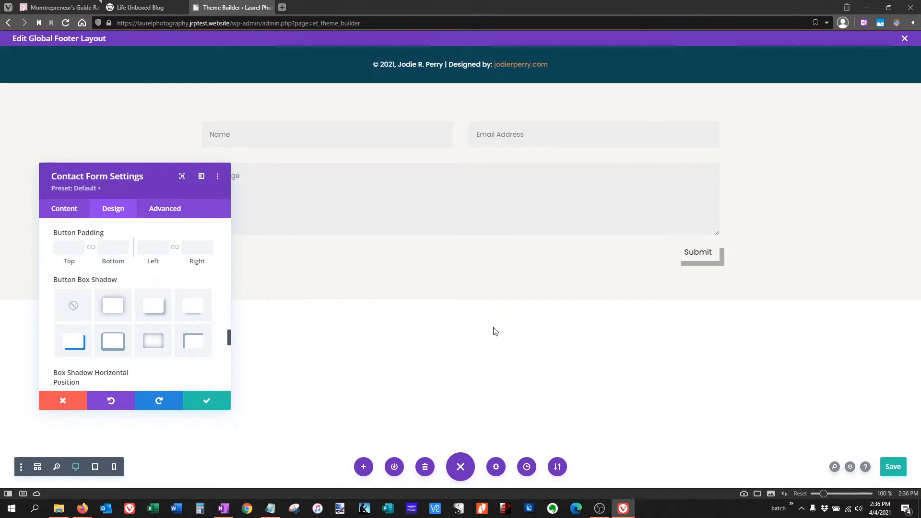
Set the Submit shadow's horizontal offset to 0px and vertical offset to 2px.
scroll(135, 323, "down", 3)
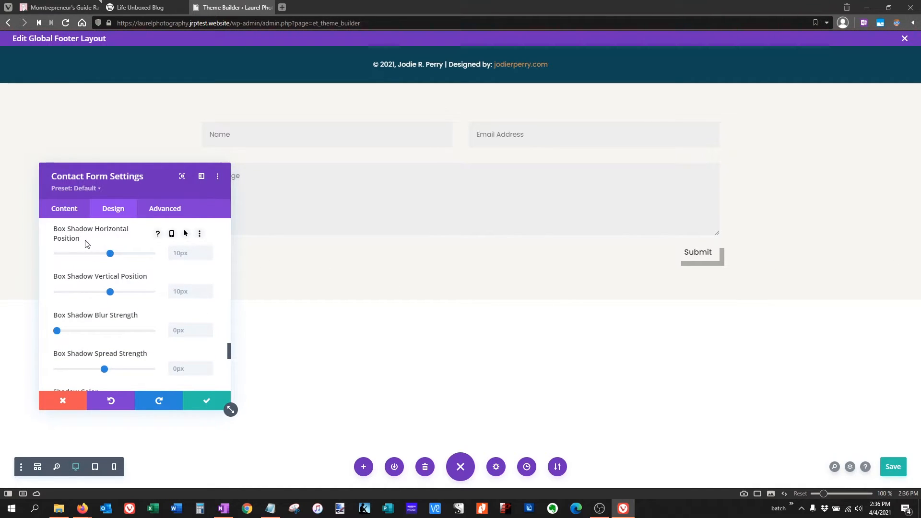
left_click_drag(110, 254, 109, 255)
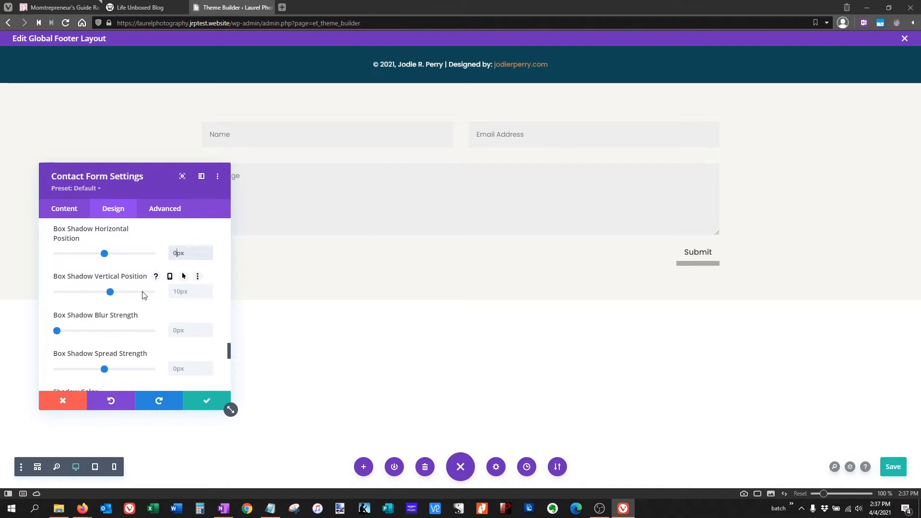
left_click(208, 294)
left_click(208, 294)
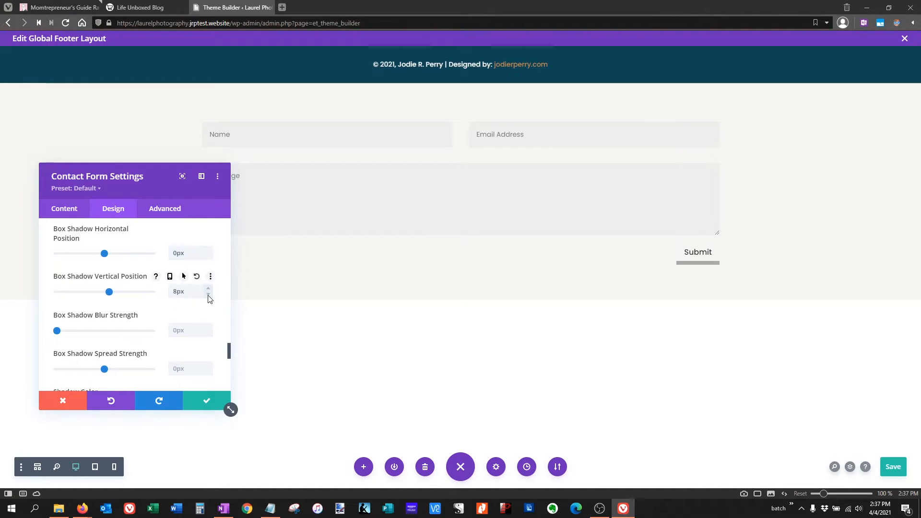
left_click(208, 294)
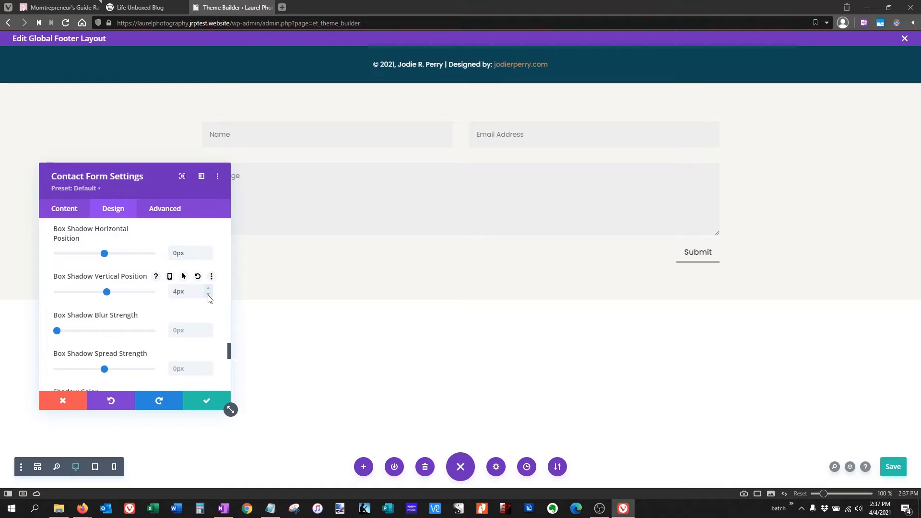
left_click(208, 294)
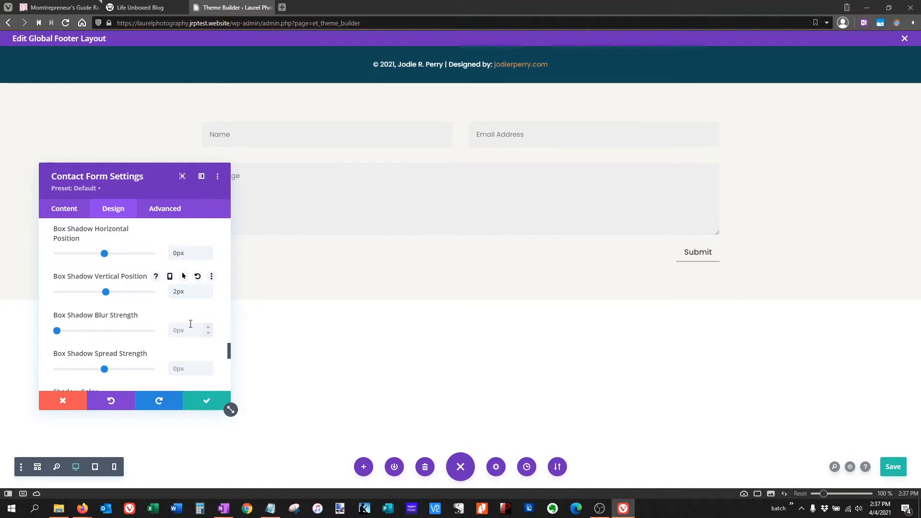
Colour the Submit button's shadow tan #bc8551.
scroll(186, 325, "down", 3)
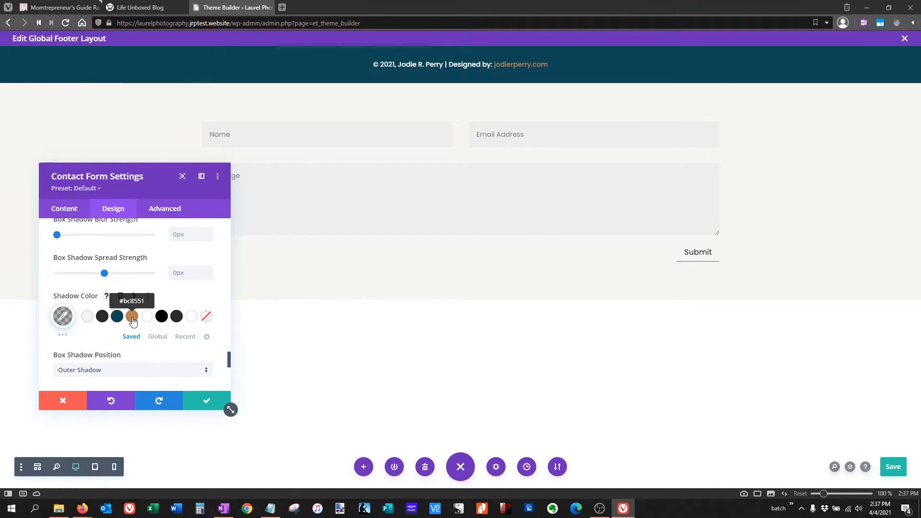
left_click(132, 317)
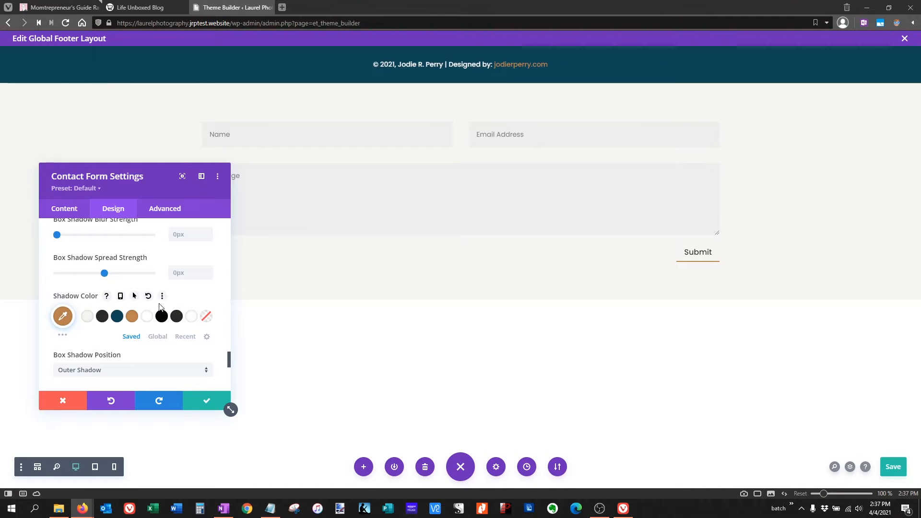
scroll(126, 315, "up", 2)
scroll(124, 323, "up", 3)
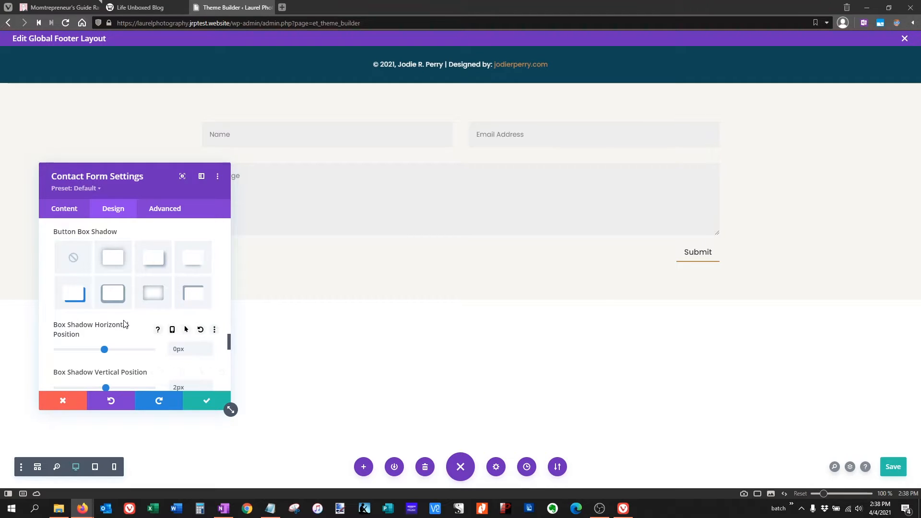
scroll(124, 323, "down", 5)
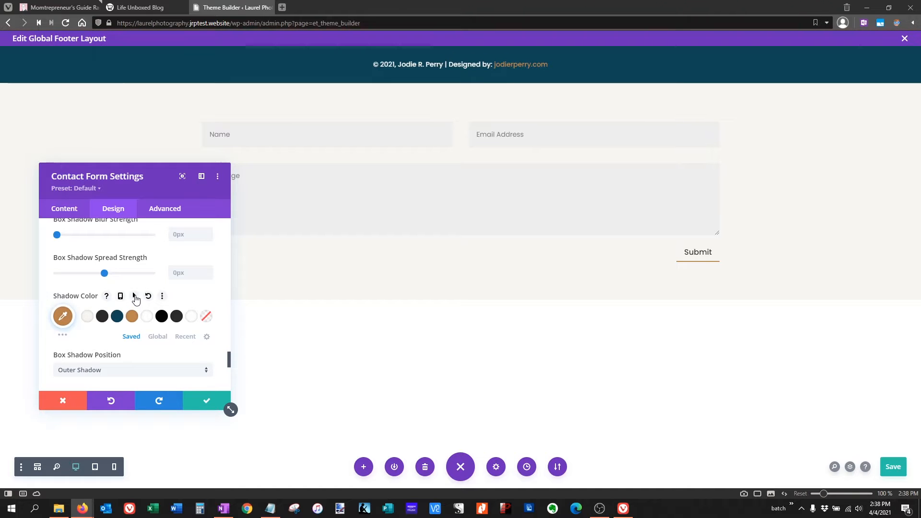
Give the Submit shadow a dark teal #104657 hover colour, keeping tan as the normal colour.
left_click(135, 296)
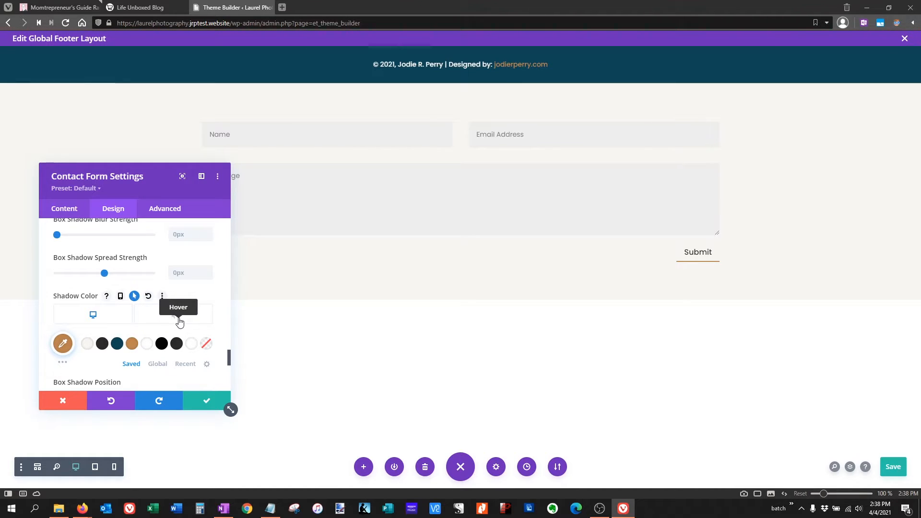
left_click(179, 322)
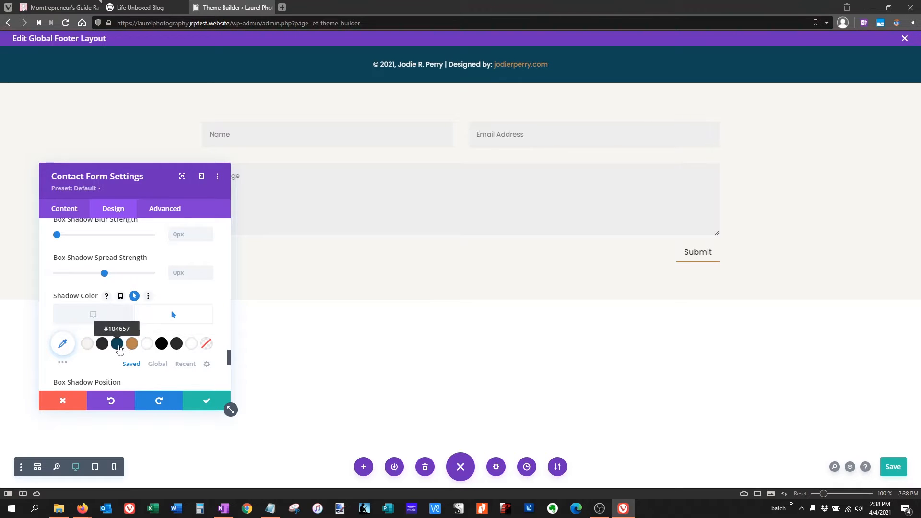
left_click(117, 346)
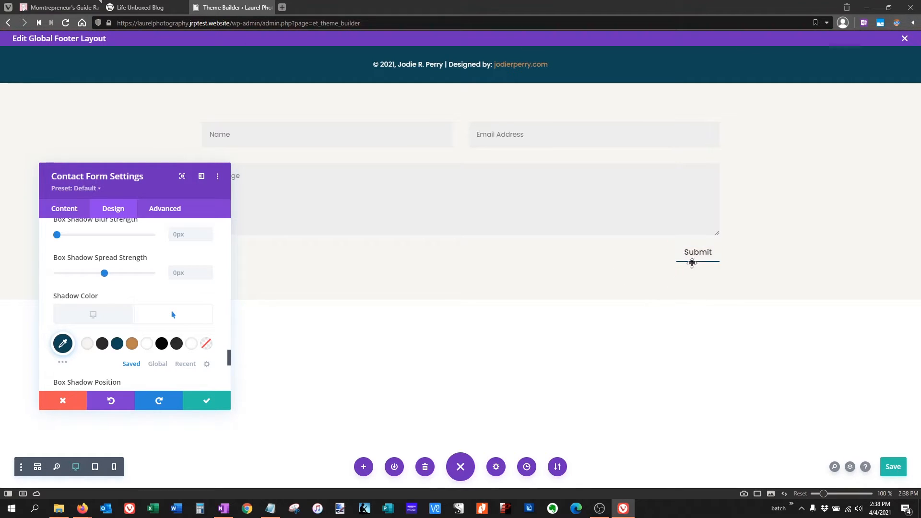
left_click(115, 314)
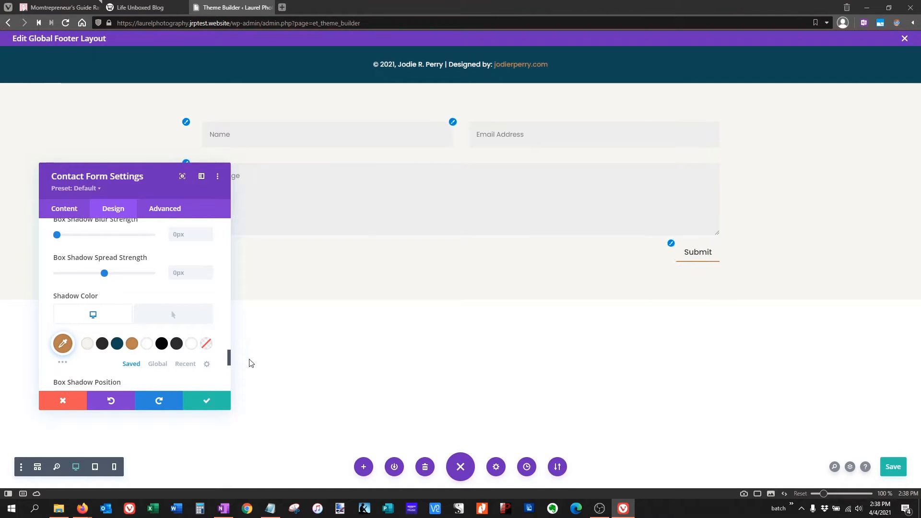
left_click(172, 315)
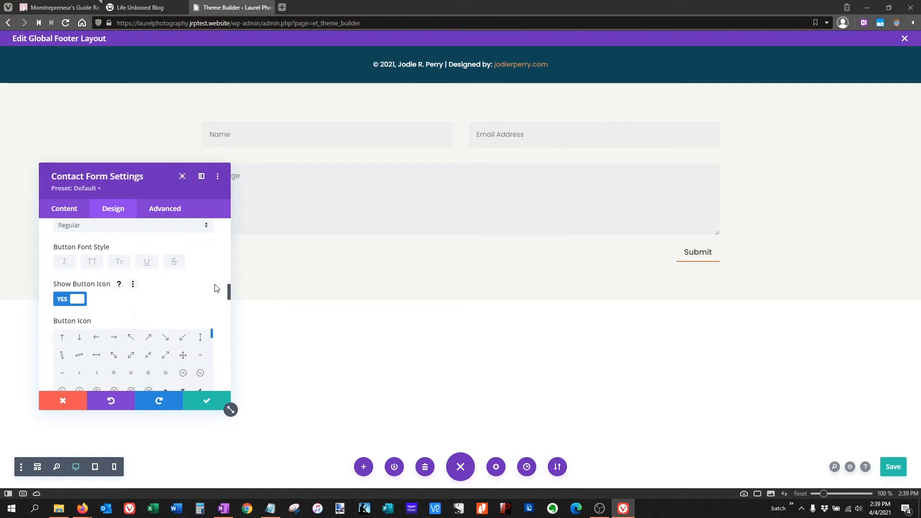
Set the Submit button's text colour to the dark #2a2b2b swatch.
scroll(195, 294, "up", 3)
scroll(196, 297, "up", 5)
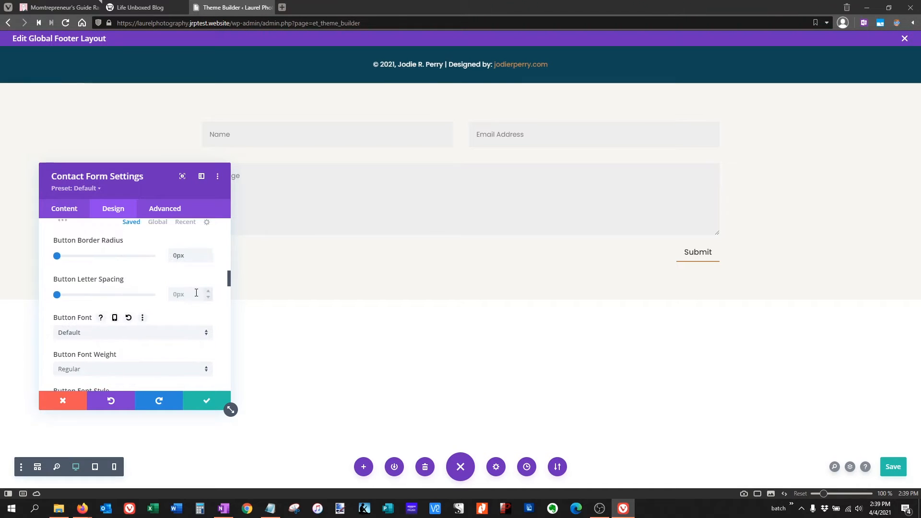
scroll(196, 297, "up", 2)
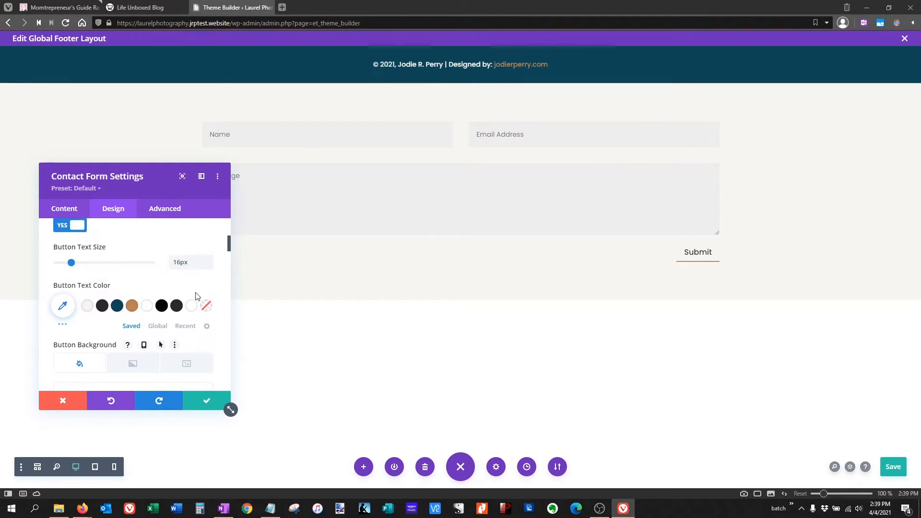
left_click(102, 309)
scroll(158, 315, "up", 1)
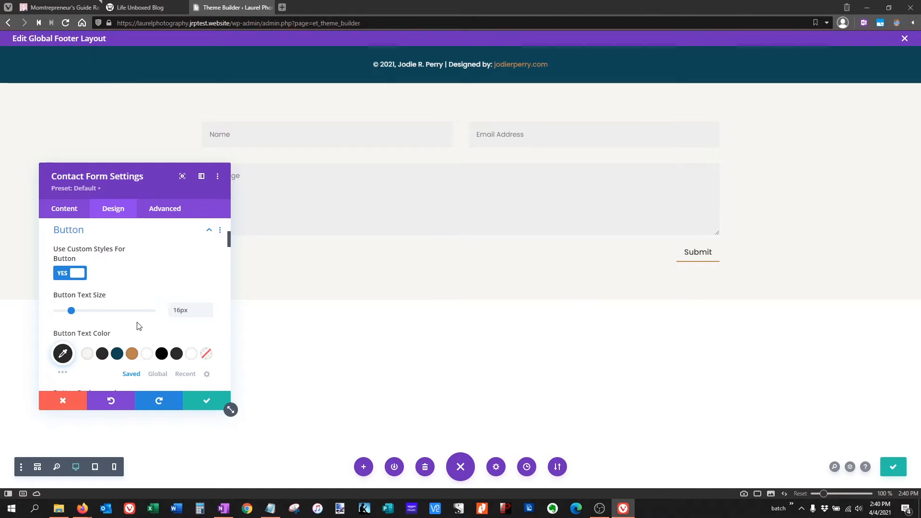
Enable separate hover styling for the Button Background and switch to its Hover state.
scroll(130, 325, "down", 1)
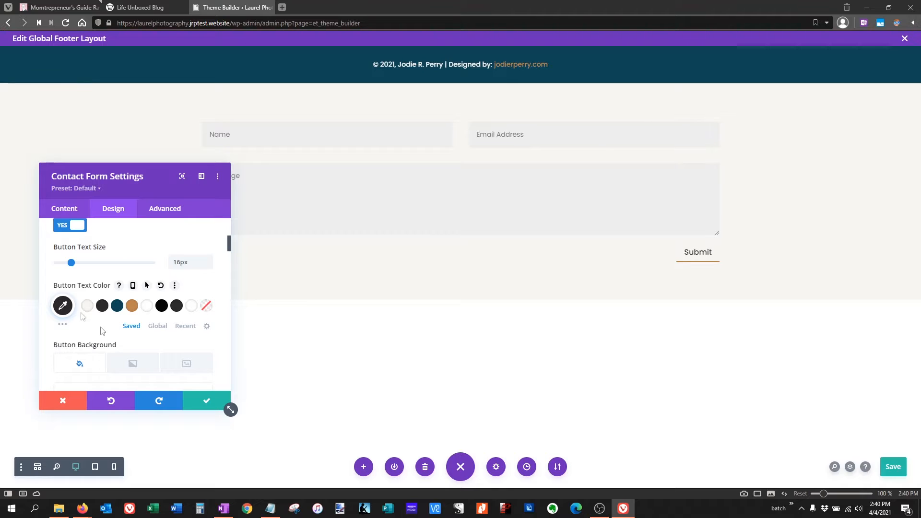
scroll(98, 302, "down", 2)
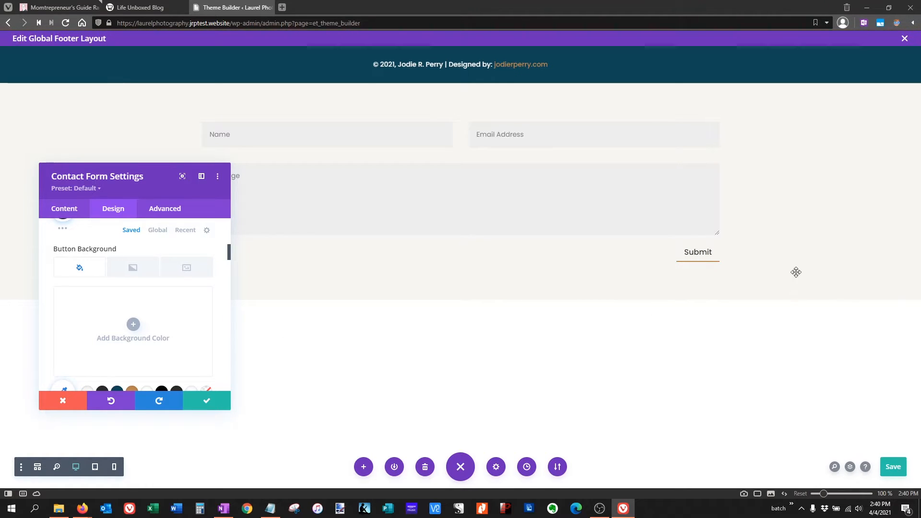
scroll(133, 324, "up", 1)
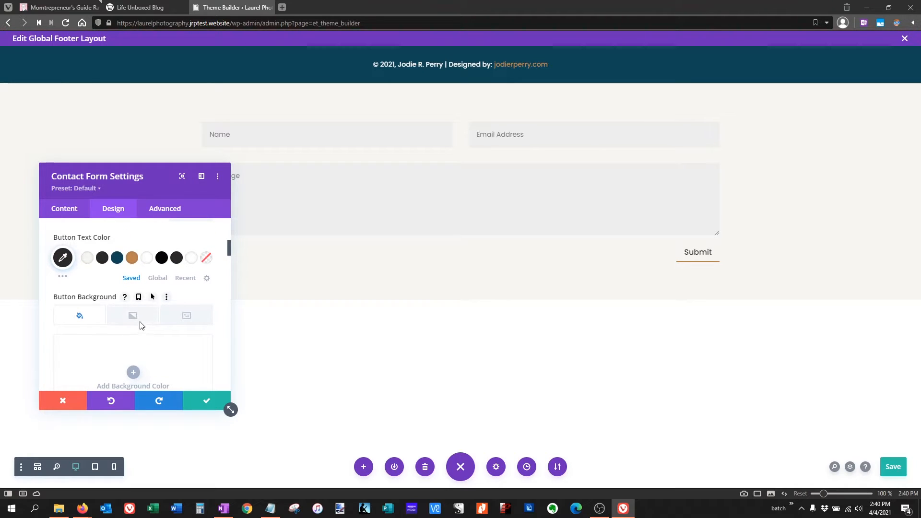
left_click(153, 298)
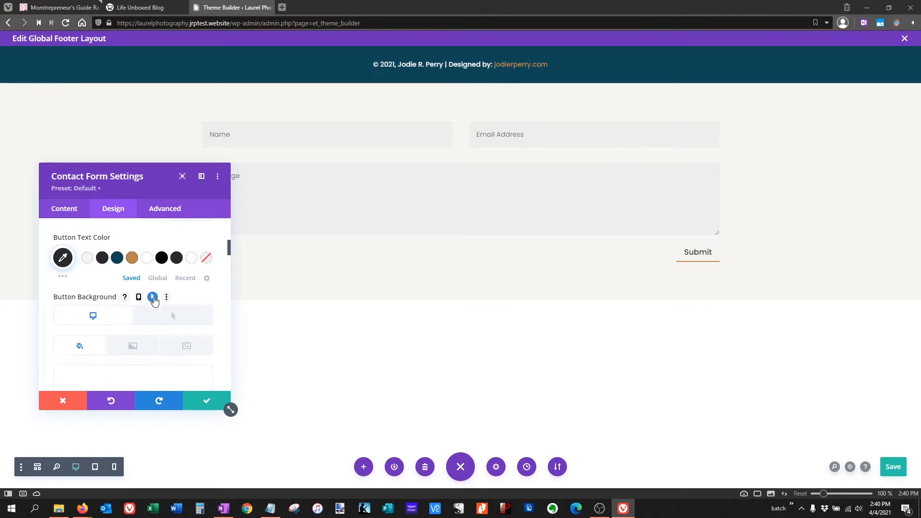
left_click(195, 319)
scroll(146, 312, "down", 2)
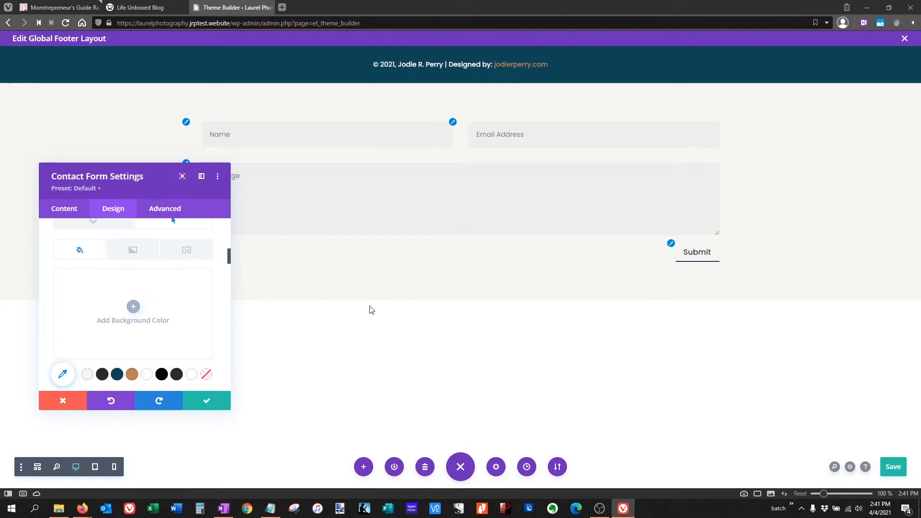
scroll(187, 297, "up", 3)
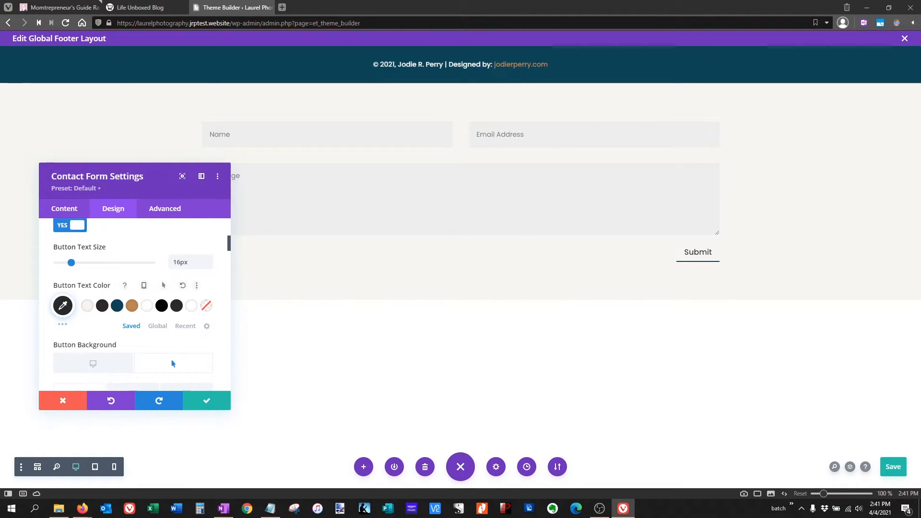
Switch Show Button Icon to NO so the Submit button shows plain text.
scroll(210, 272, "down", 4)
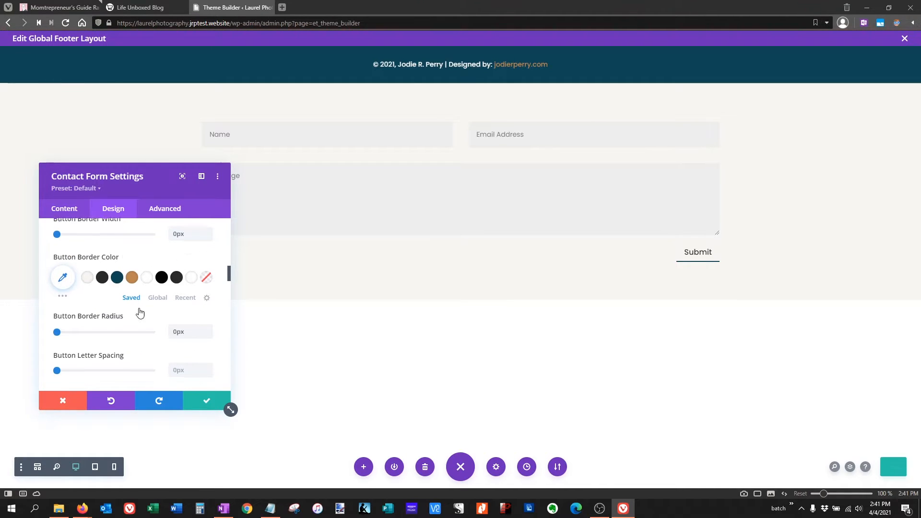
scroll(137, 312, "down", 2)
scroll(139, 313, "down", 1)
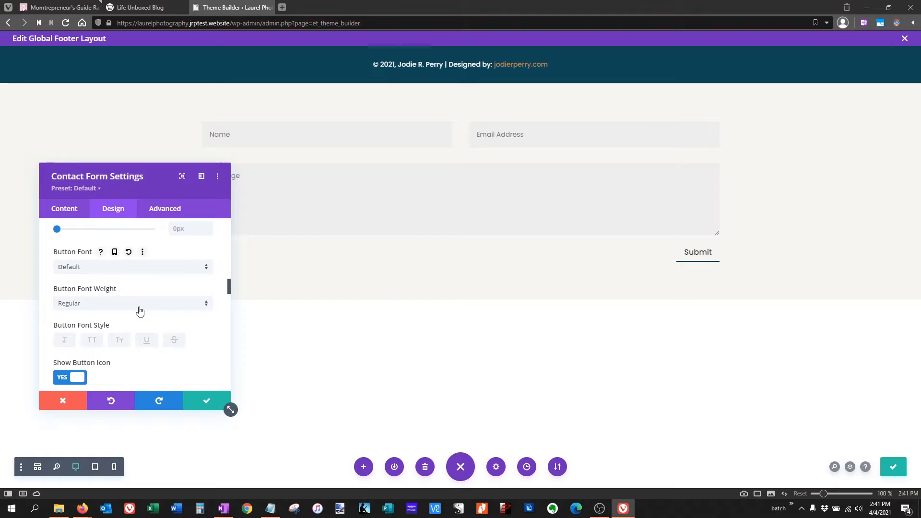
scroll(140, 312, "down", 1)
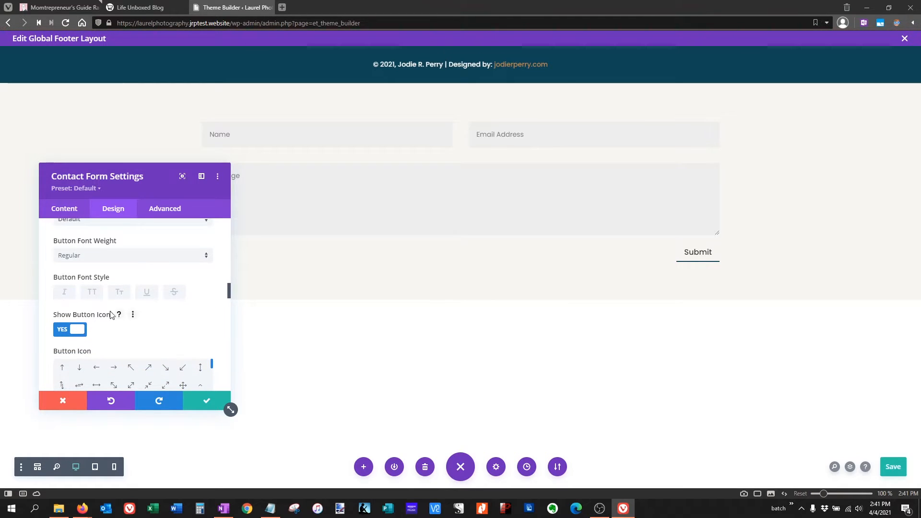
left_click(60, 331)
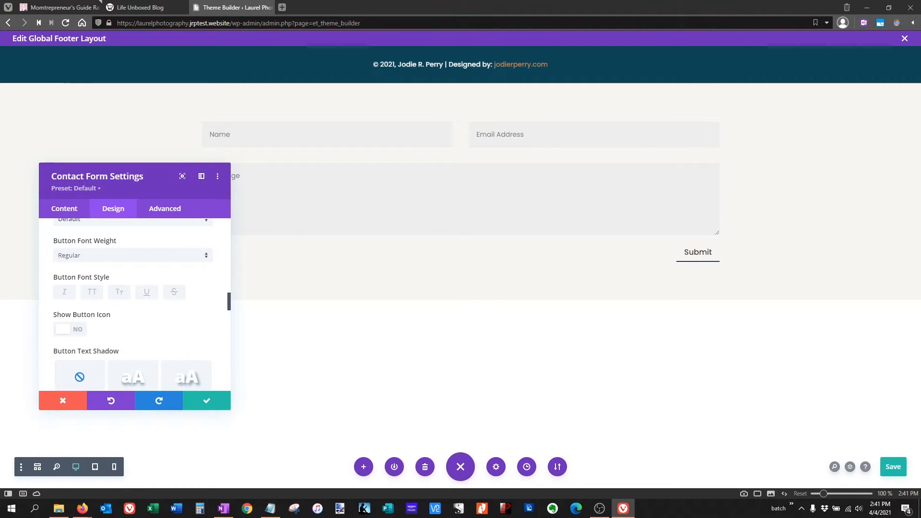
scroll(148, 304, "down", 3)
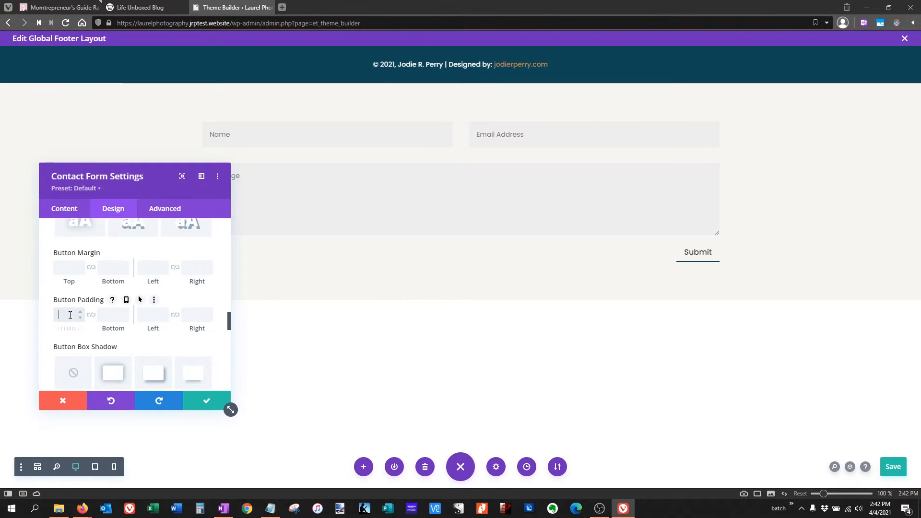
Set the Submit button's top and bottom padding to 5px and the next padding value to 0px.
type("5")
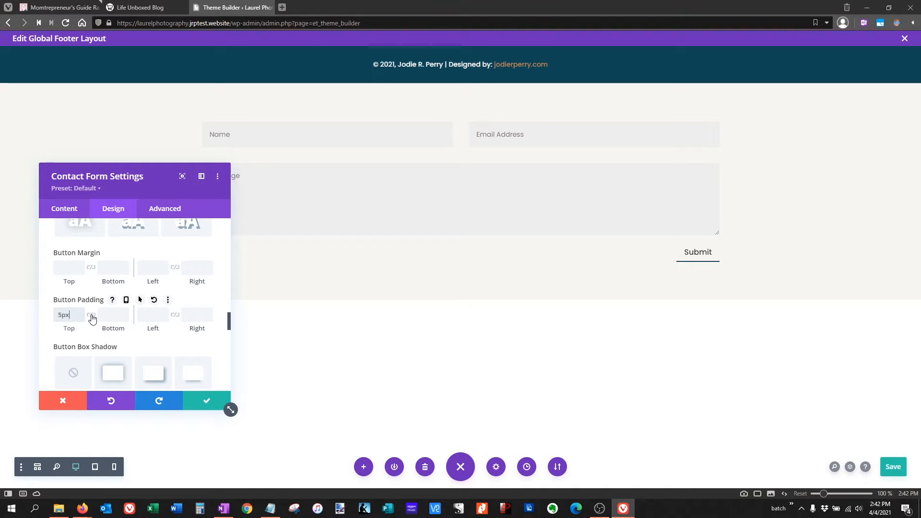
left_click(91, 316)
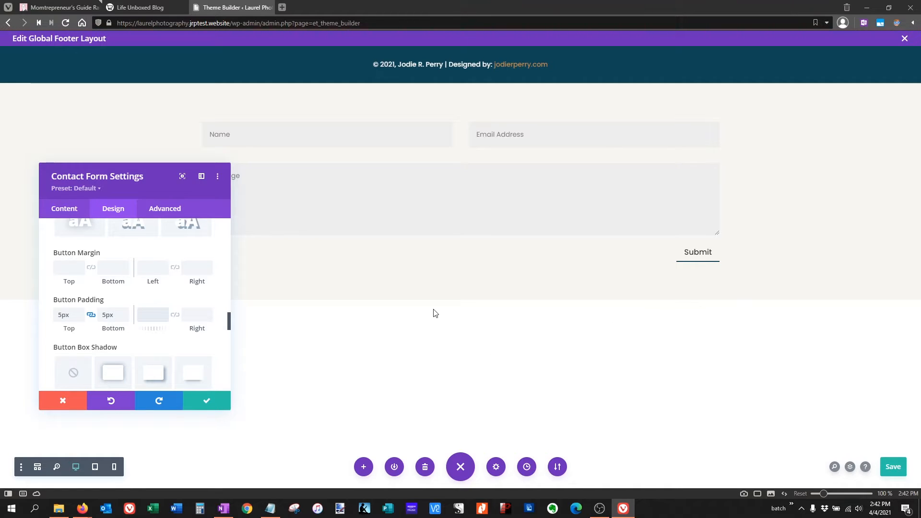
type("0px")
key("Tab")
type("0px")
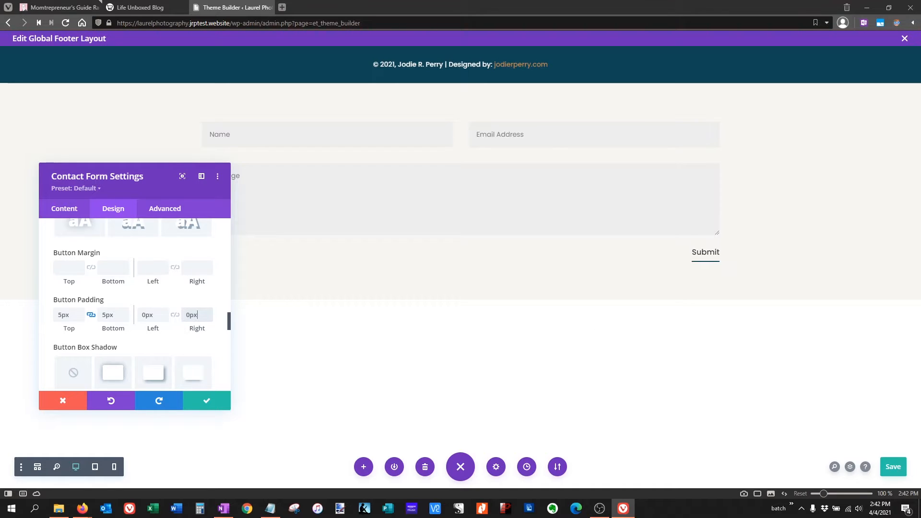
scroll(183, 330, "down", 8)
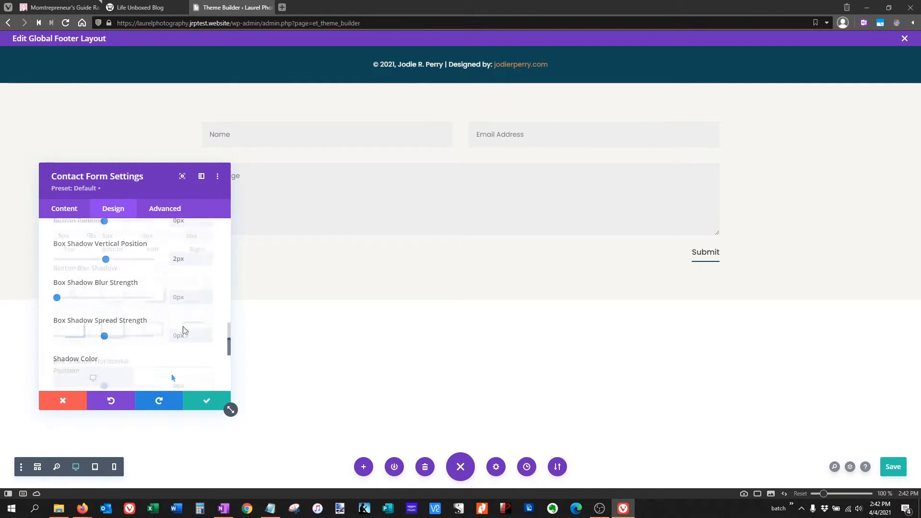
scroll(184, 330, "up", 4)
scroll(183, 330, "down", 3)
scroll(184, 330, "up", 5)
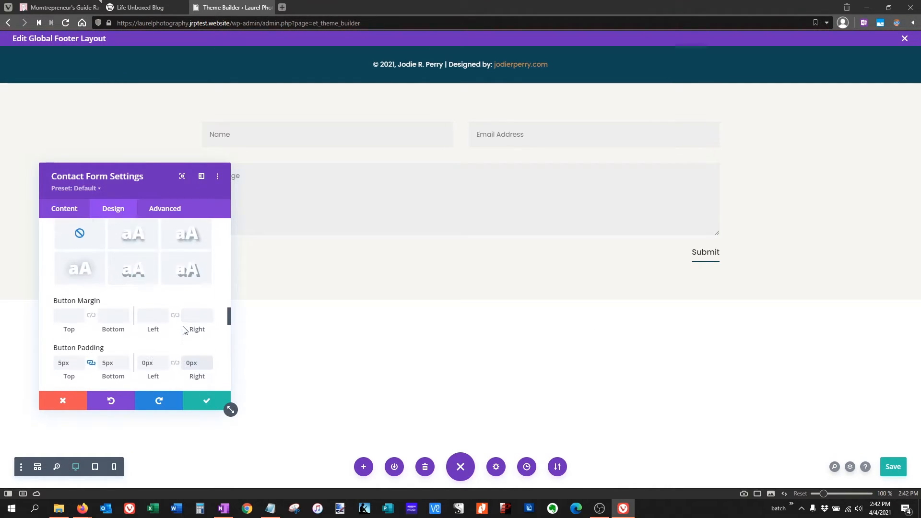
scroll(184, 330, "up", 5)
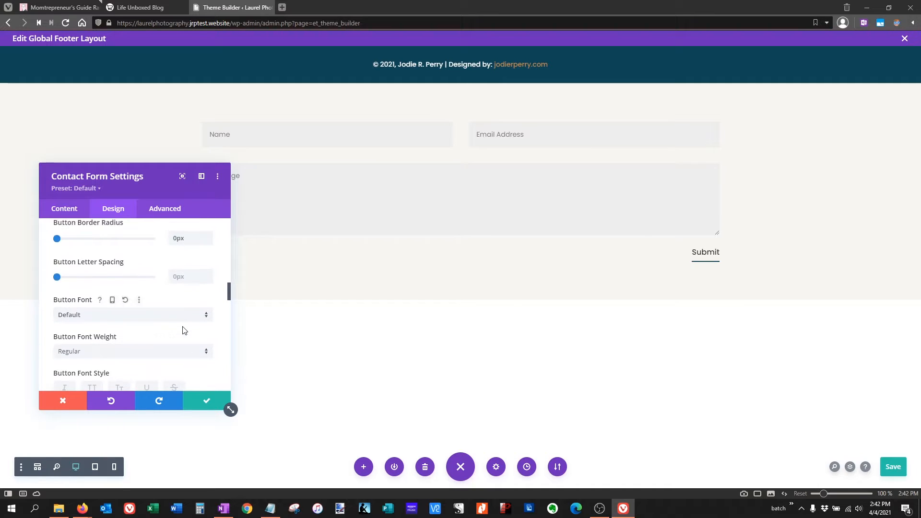
scroll(184, 330, "up", 2)
scroll(195, 342, "down", 1)
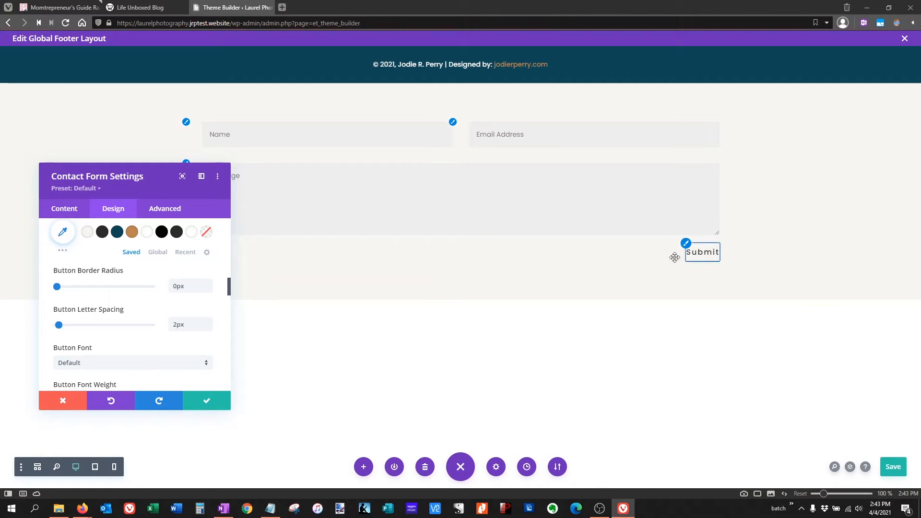
scroll(128, 321, "up", 8)
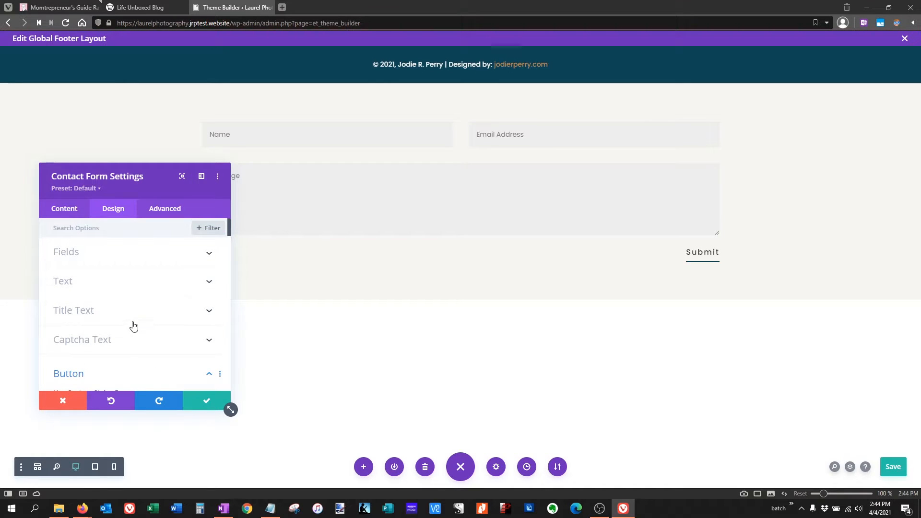
Set the Fields Background Color to transparent in the Fields design options.
left_click(100, 254)
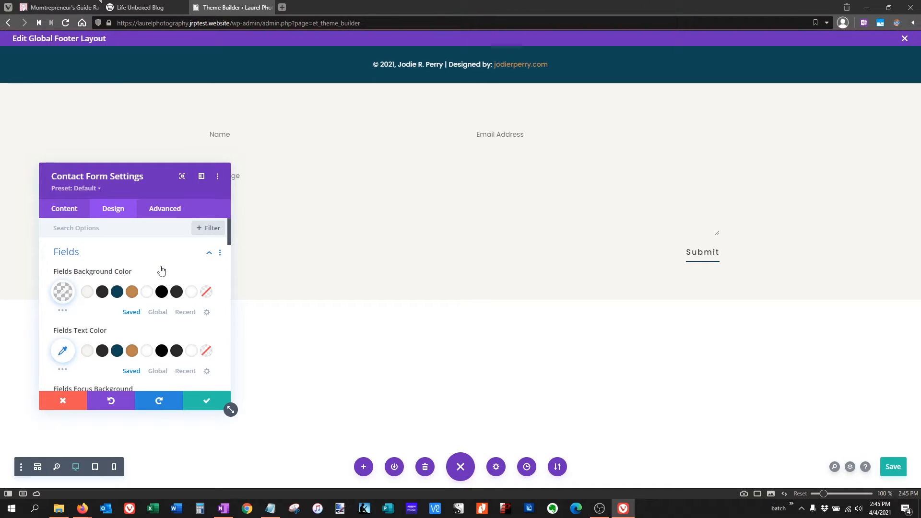
mouse_move(162, 272)
scroll(133, 304, "down", 8)
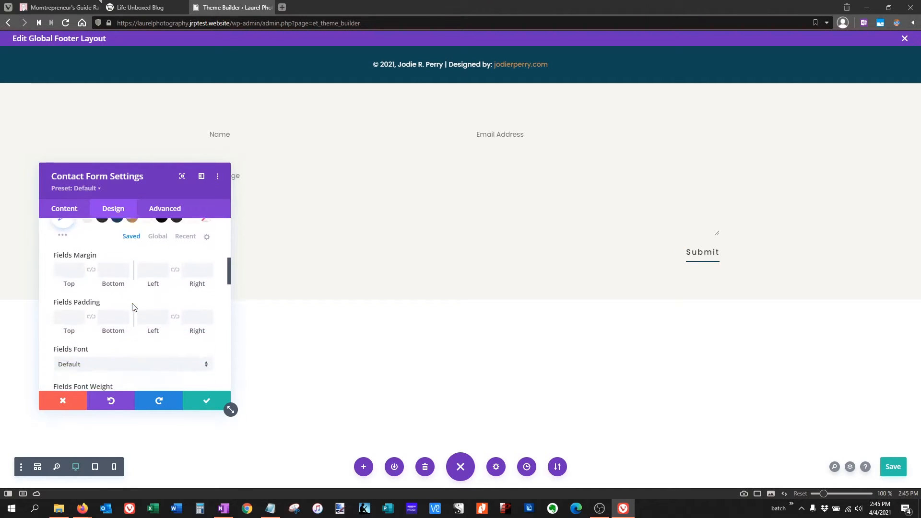
scroll(134, 308, "down", 10)
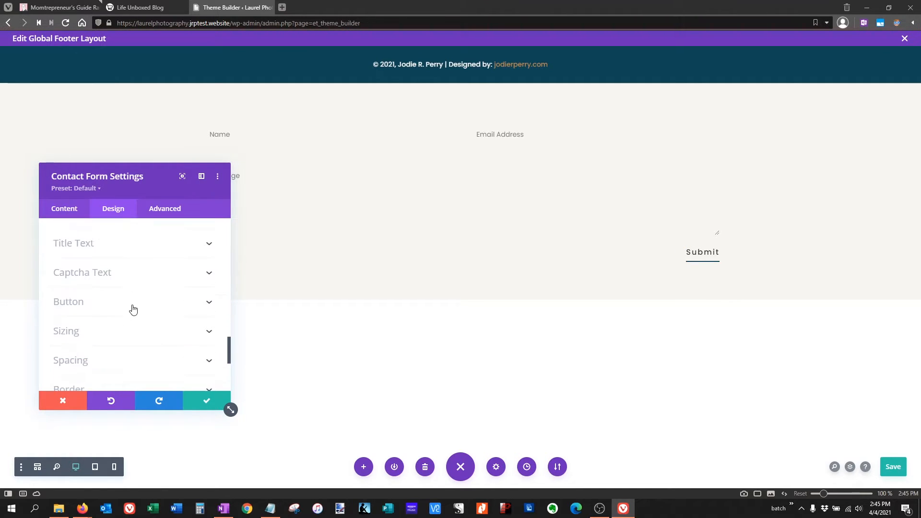
Give the form inputs a bottom-only border in #bc8551 with 1px width.
scroll(130, 309, "down", 2)
left_click(100, 302)
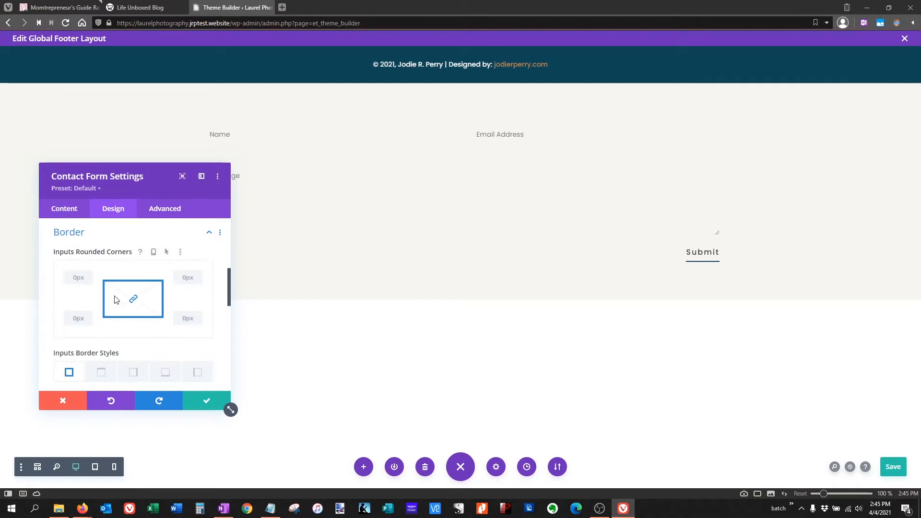
scroll(123, 331, "down", 2)
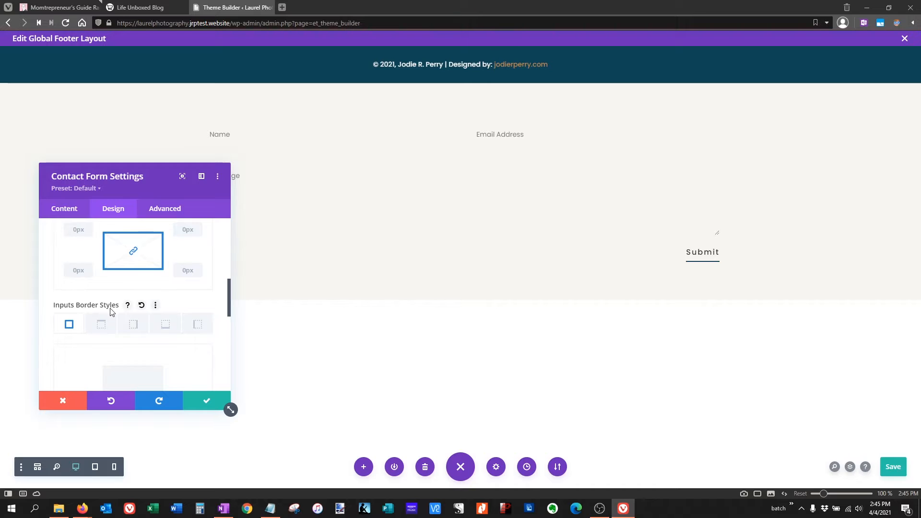
scroll(110, 311, "up", 4)
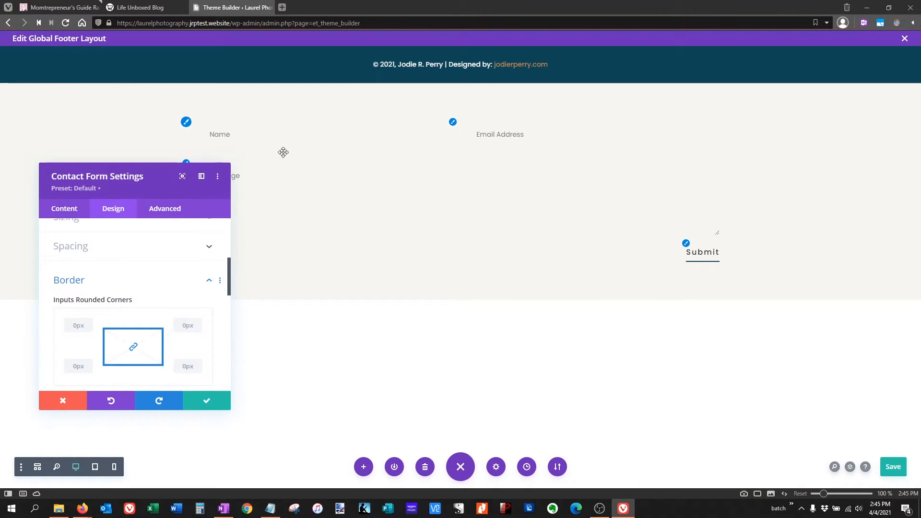
scroll(134, 317, "down", 4)
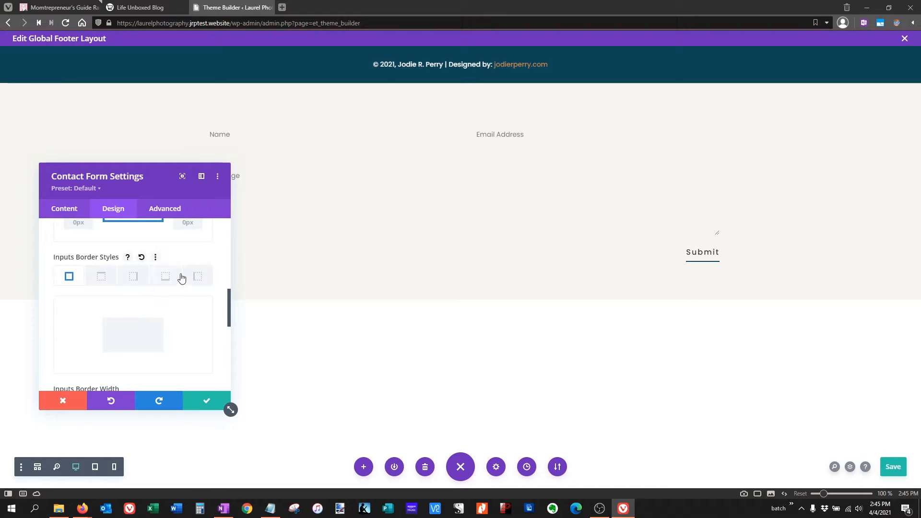
left_click(163, 281)
scroll(189, 316, "down", 4)
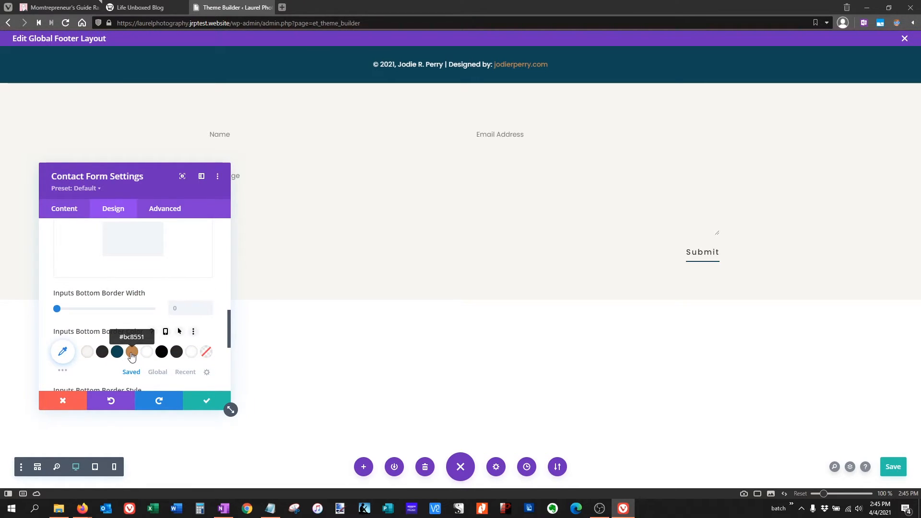
left_click(137, 353)
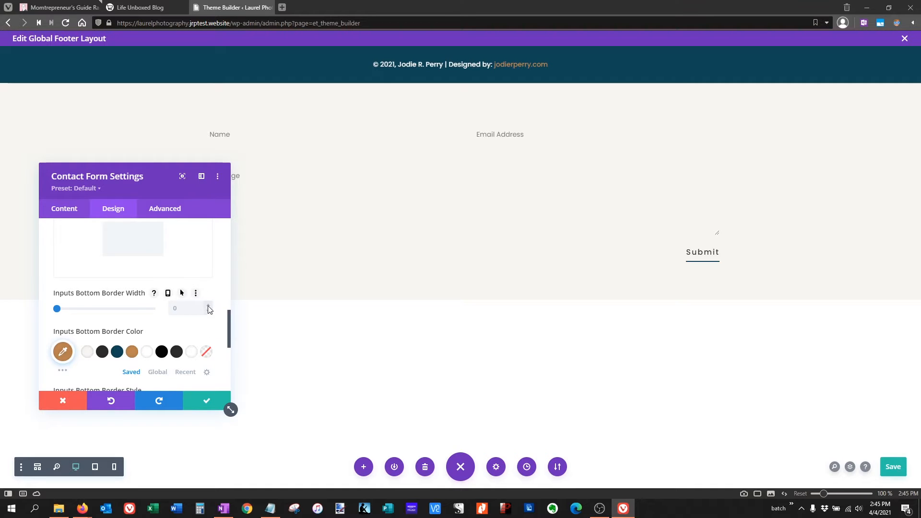
left_click(208, 306)
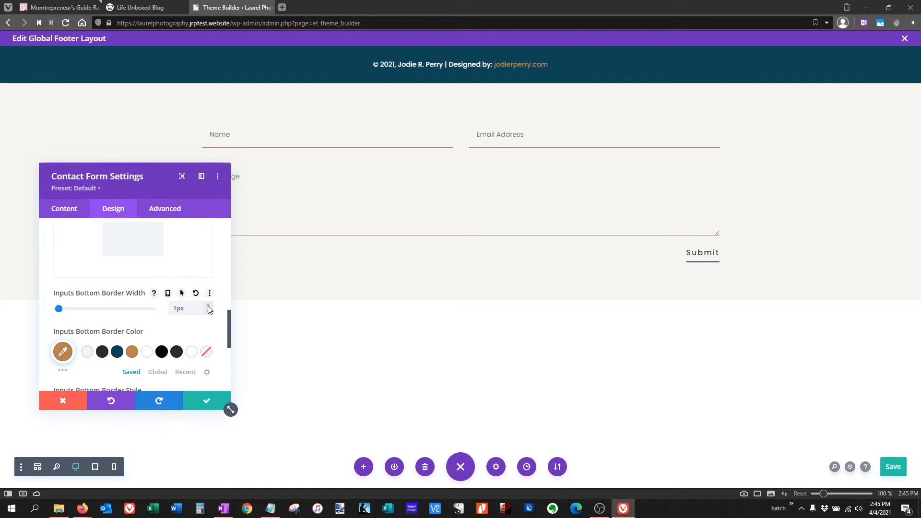
left_click(208, 305)
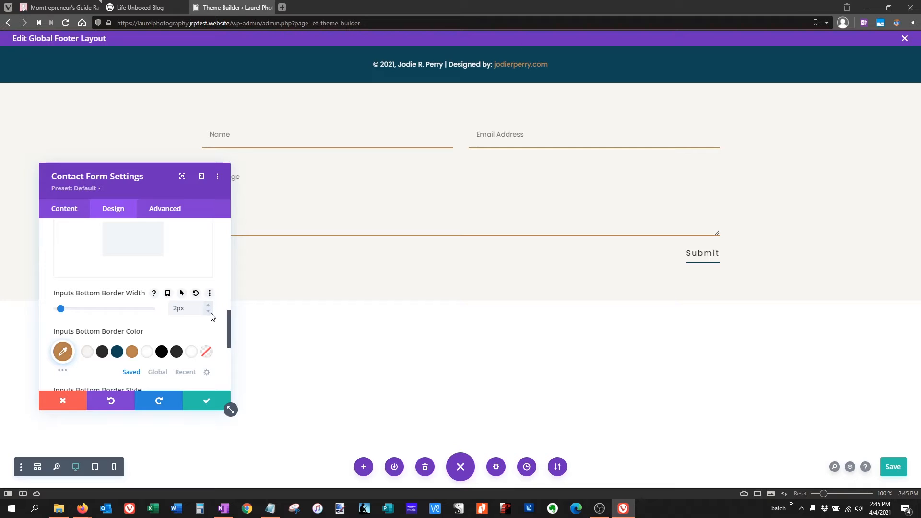
left_click(208, 310)
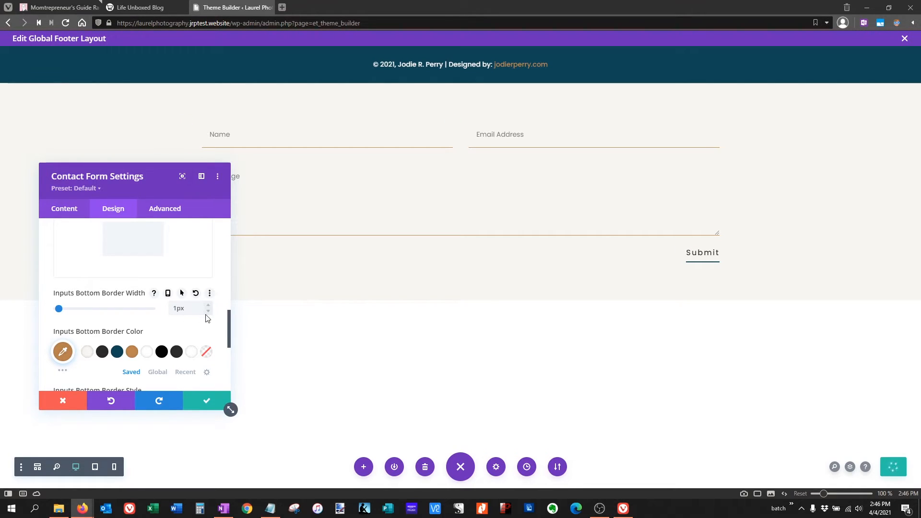
left_click_drag(230, 329, 231, 227)
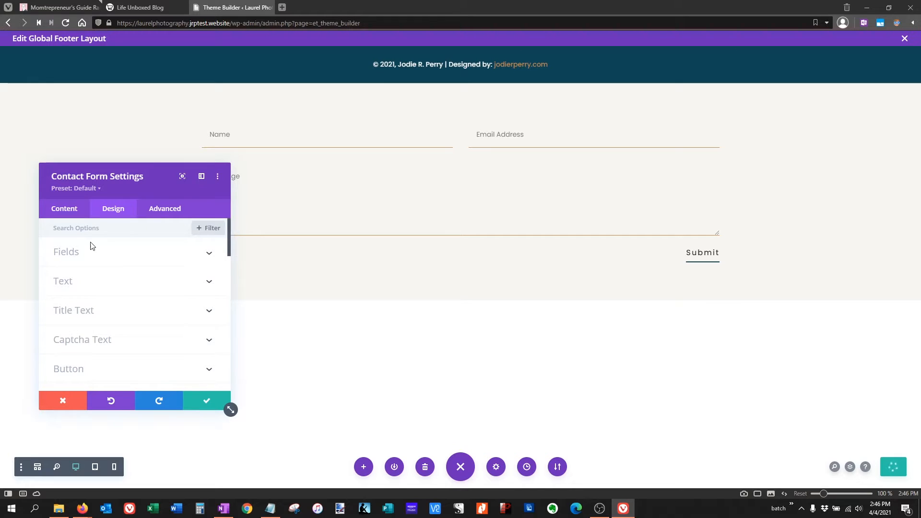
Set the Fields Text Color to the dark #2a2b2b swatch.
left_click(85, 252)
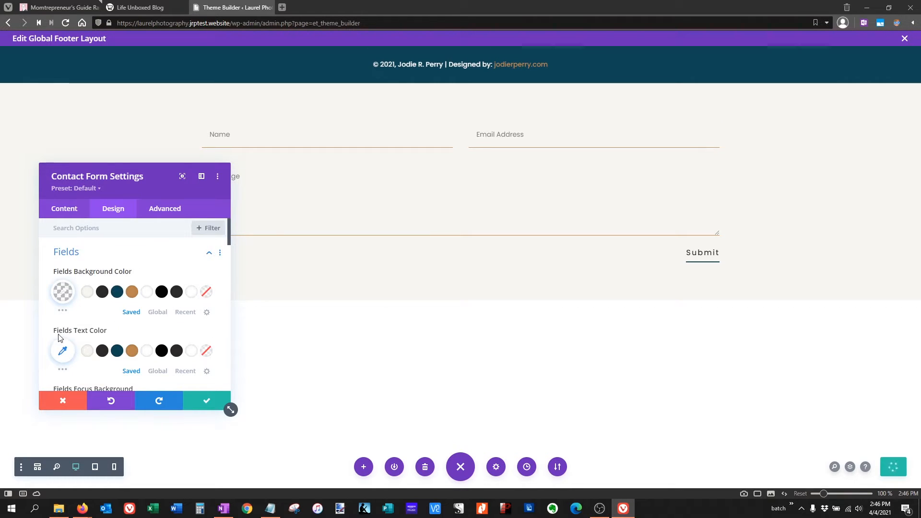
left_click(103, 351)
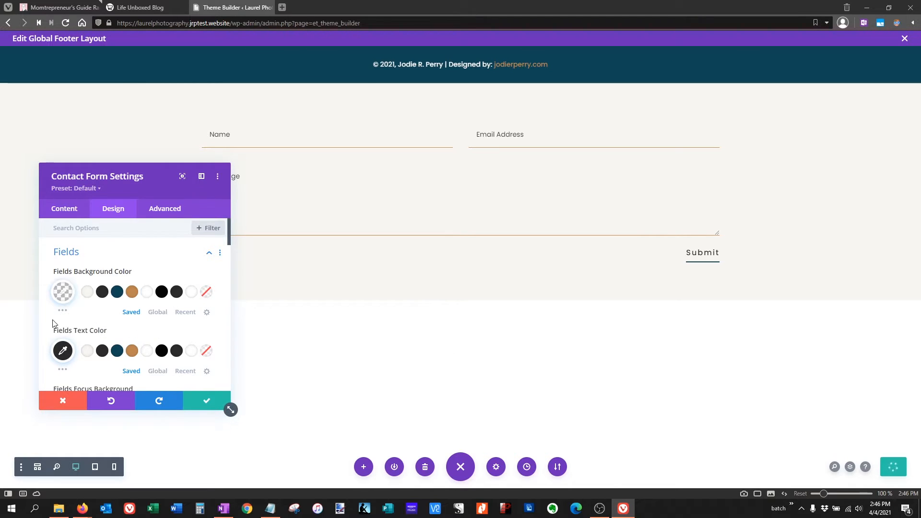
scroll(181, 283, "down", 5)
scroll(181, 283, "down", 5)
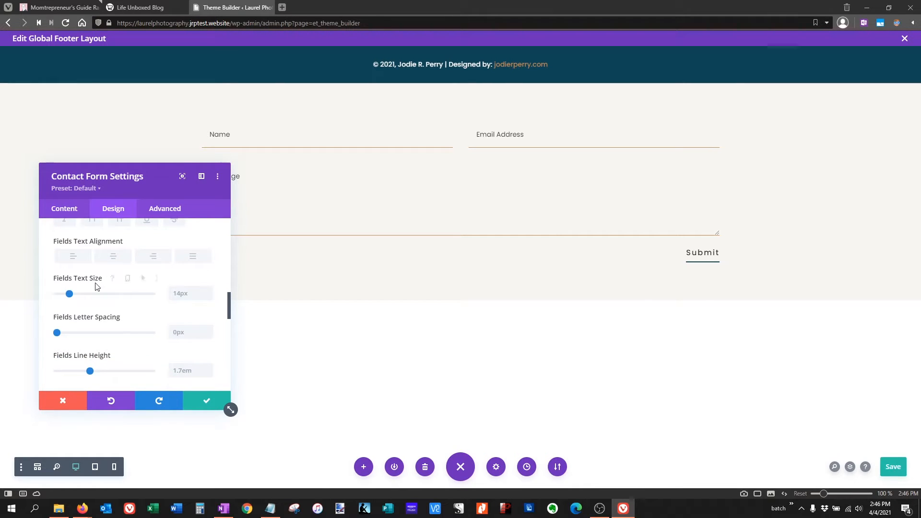
left_click_drag(150, 169, 178, 178)
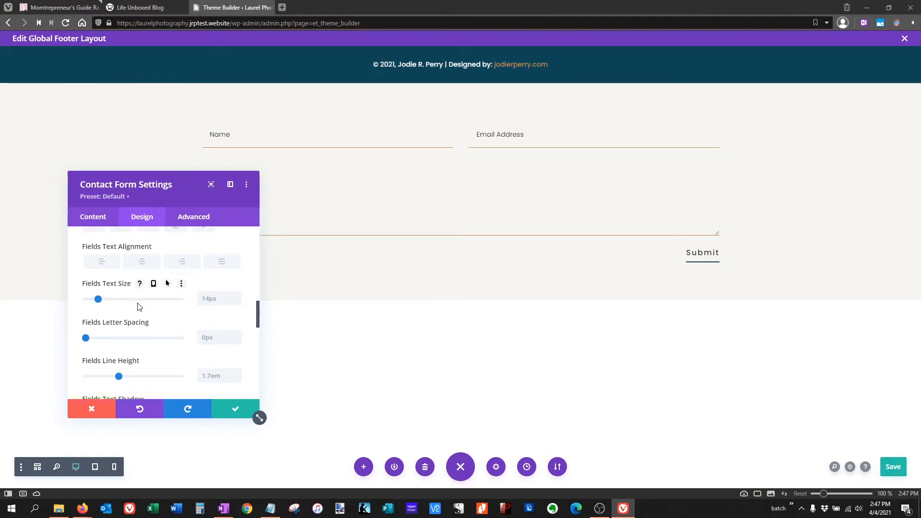
Review the contact form's Box Shadow options.
scroll(139, 305, "down", 3)
scroll(138, 307, "down", 1)
scroll(138, 307, "down", 4)
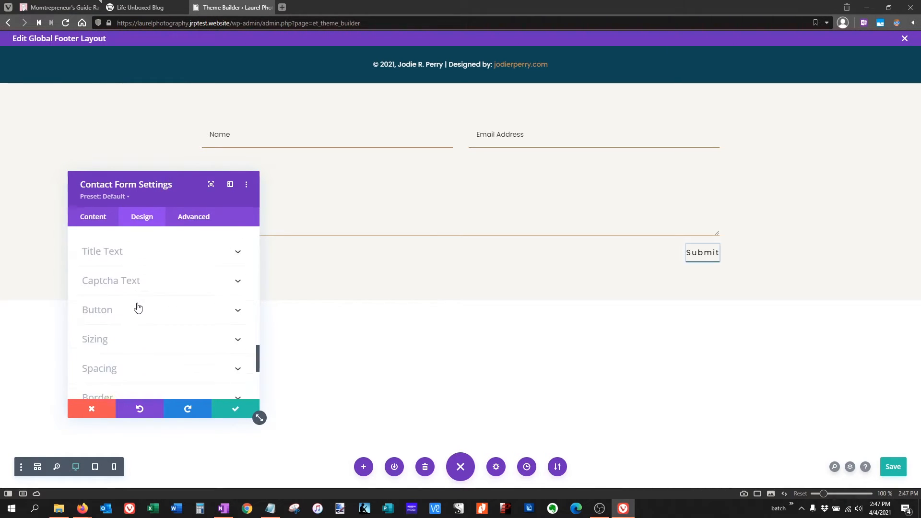
left_click(132, 335)
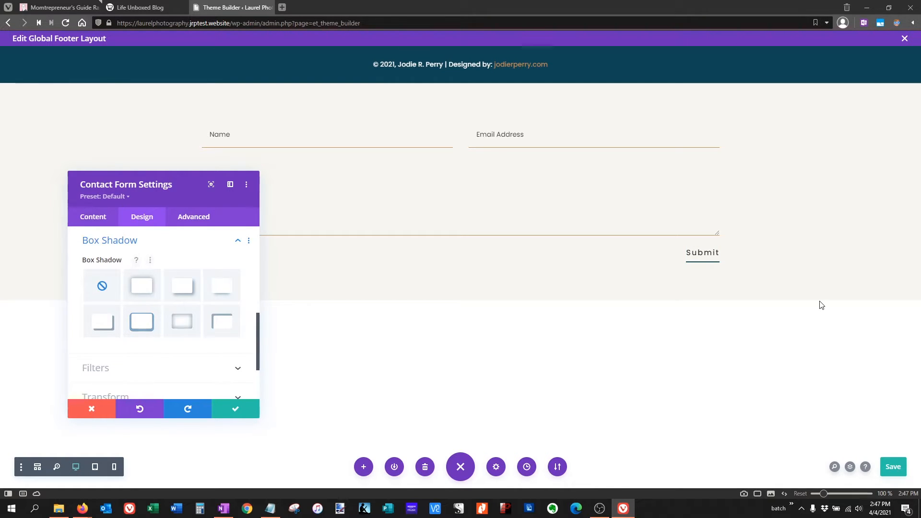
scroll(134, 263, "up", 10)
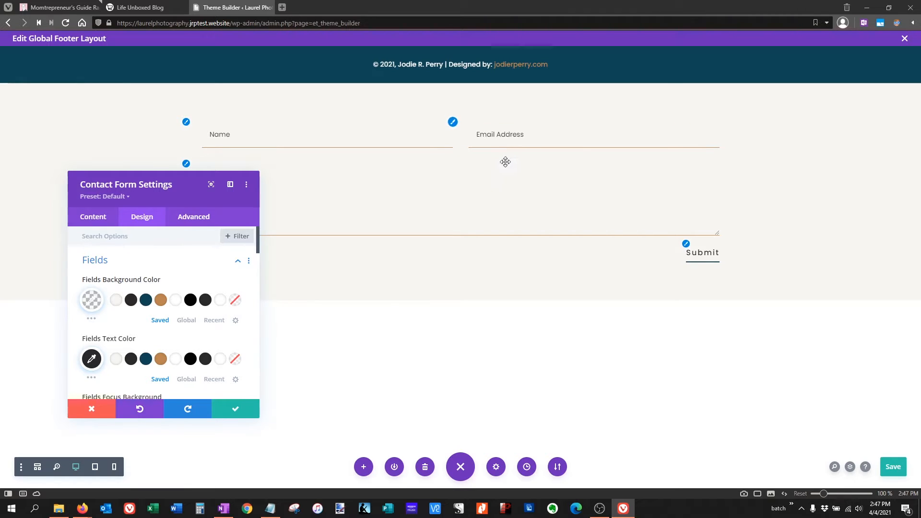
Save the contact form module and apply the second Box Shadow preset to its row.
left_click(255, 411)
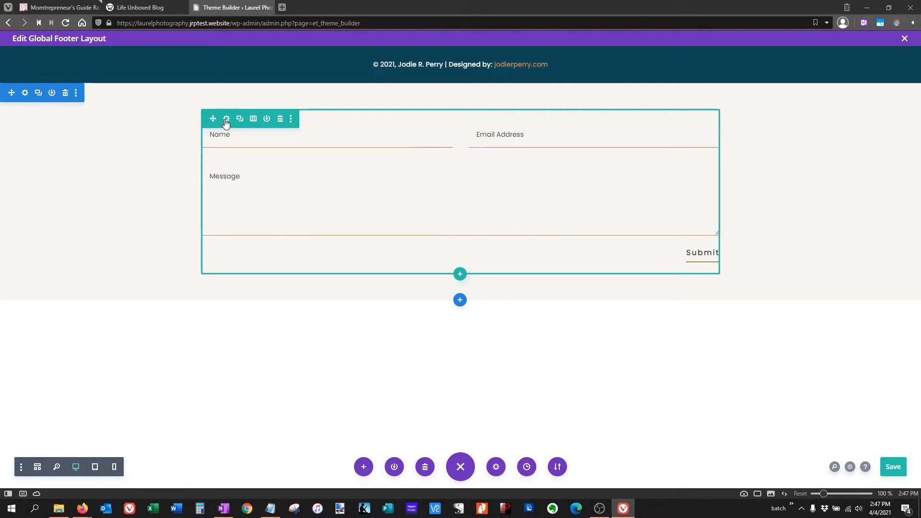
left_click(226, 121)
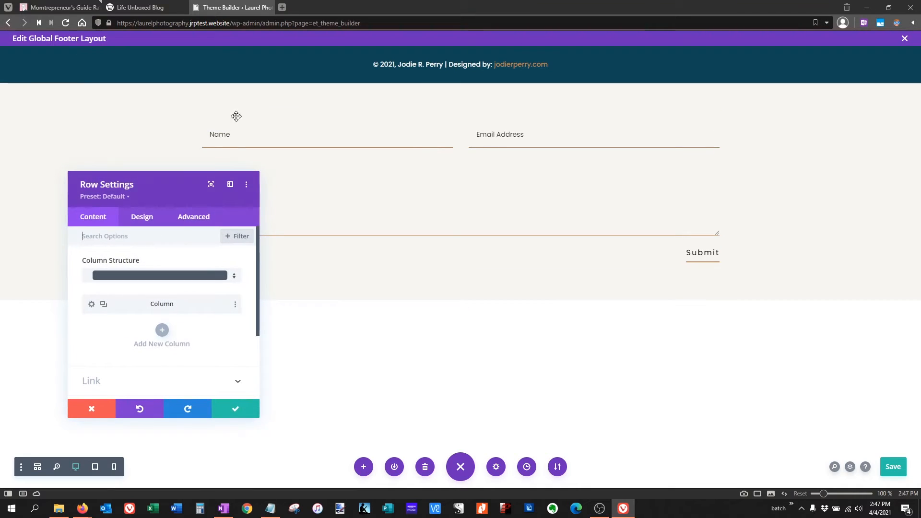
left_click(142, 217)
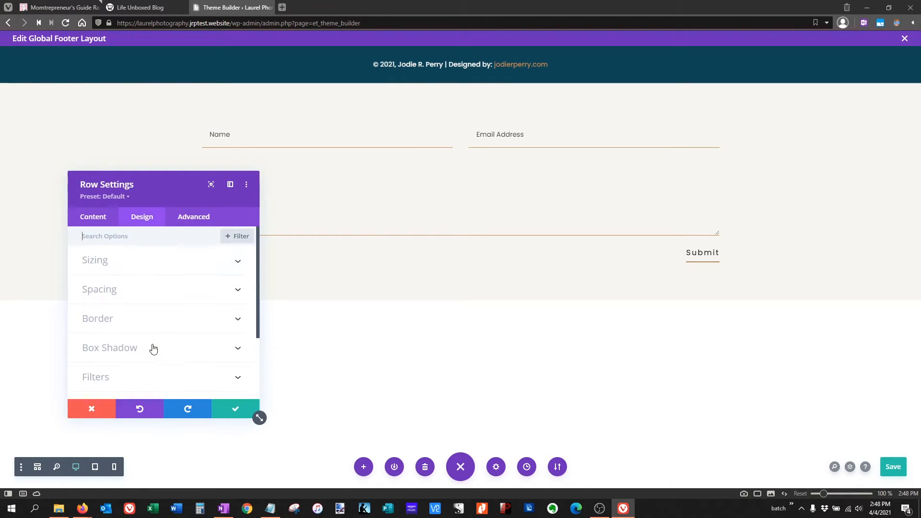
left_click(152, 349)
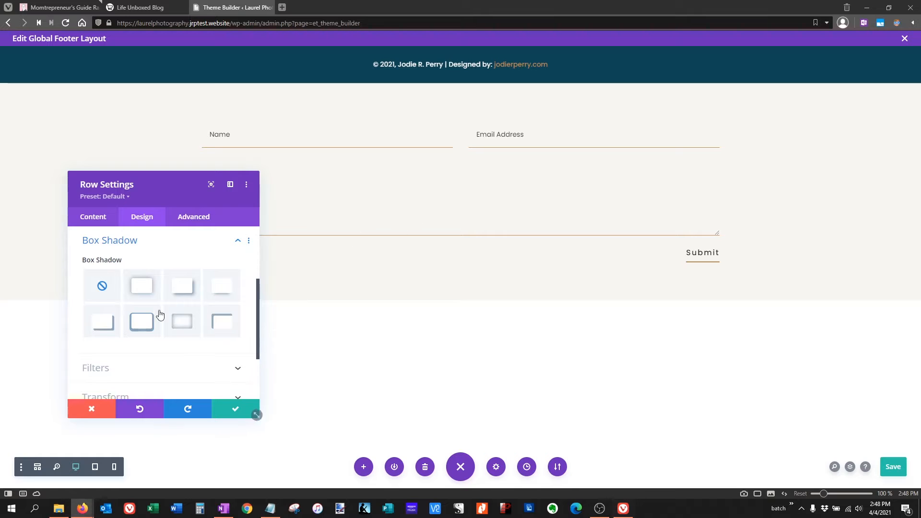
left_click(148, 287)
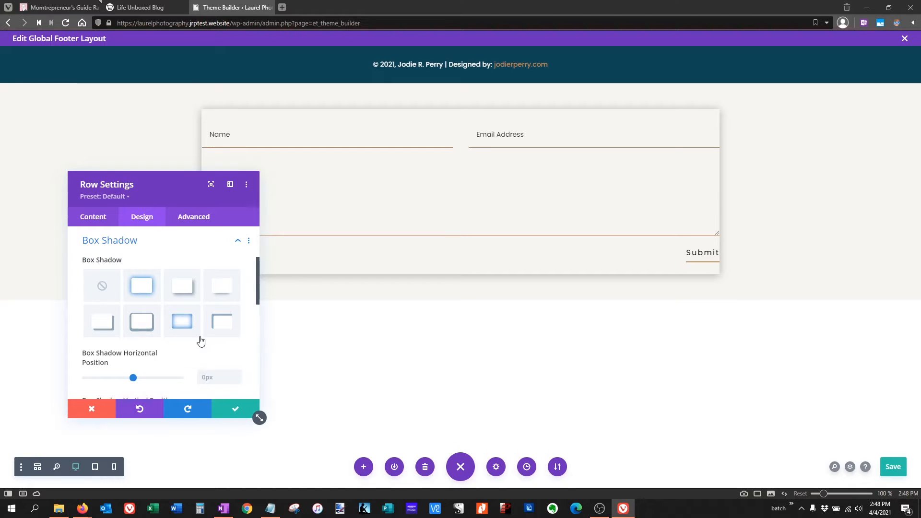
Tint the row's shadow #bc8551 and lower its opacity to about 0.4.
scroll(200, 340, "down", 5)
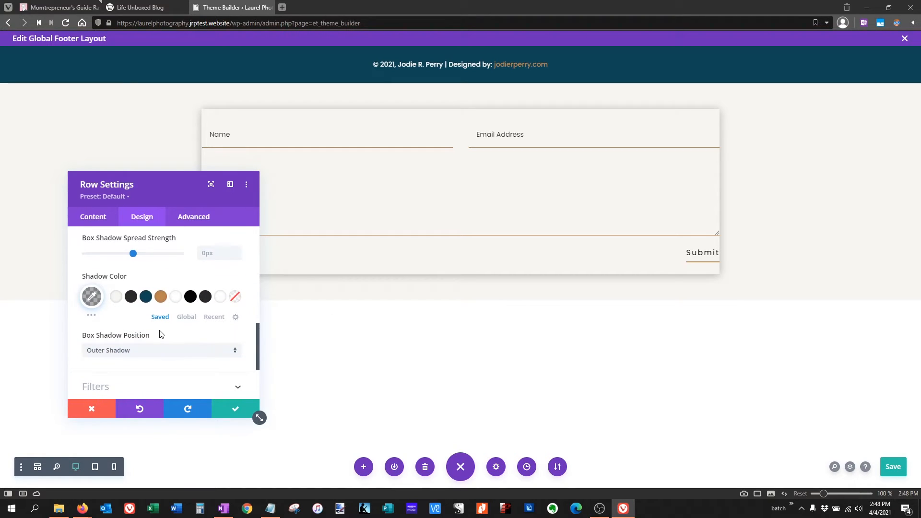
left_click(158, 297)
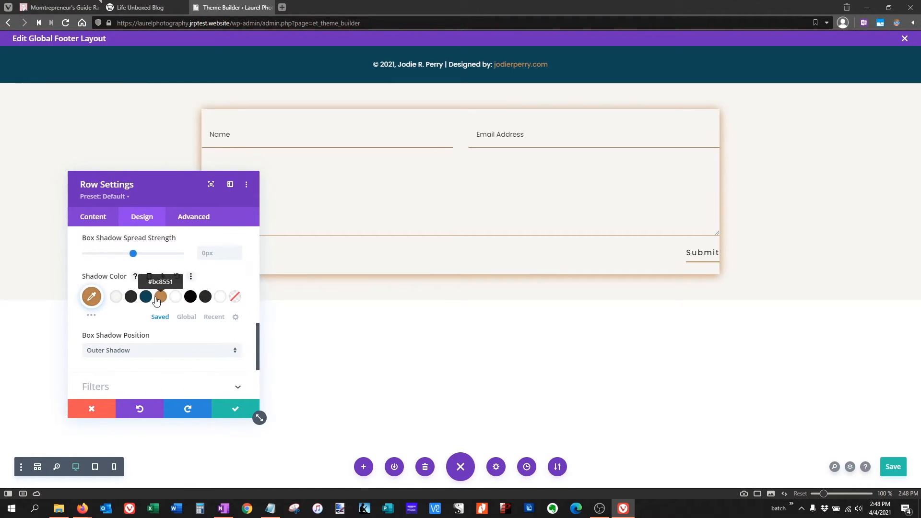
left_click(93, 301)
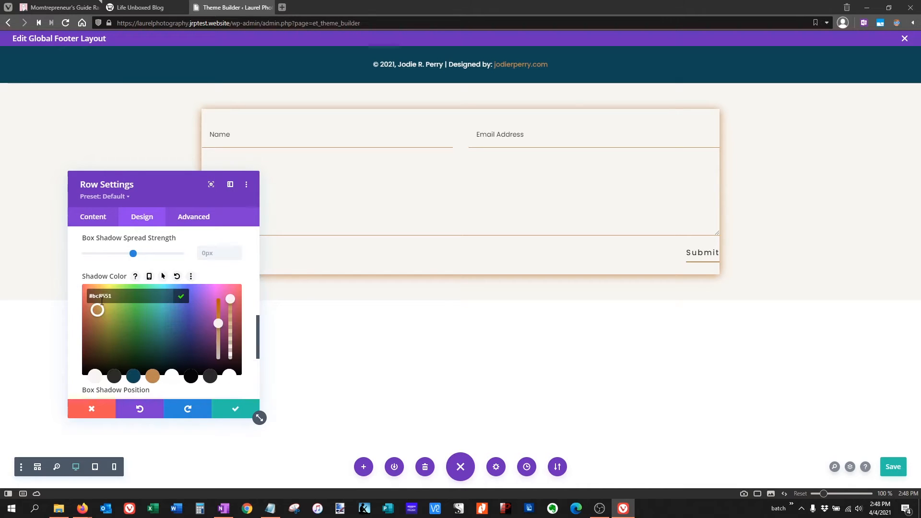
left_click_drag(231, 300, 230, 330)
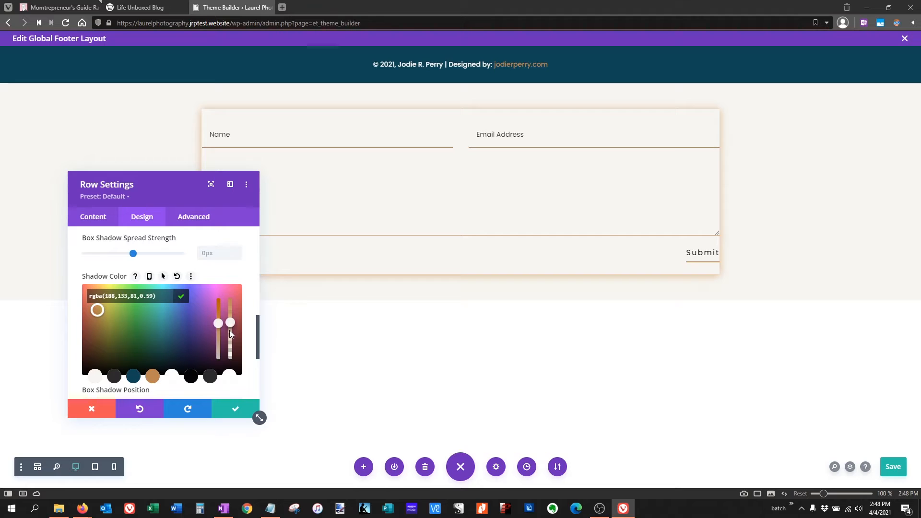
left_click_drag(230, 331, 232, 345)
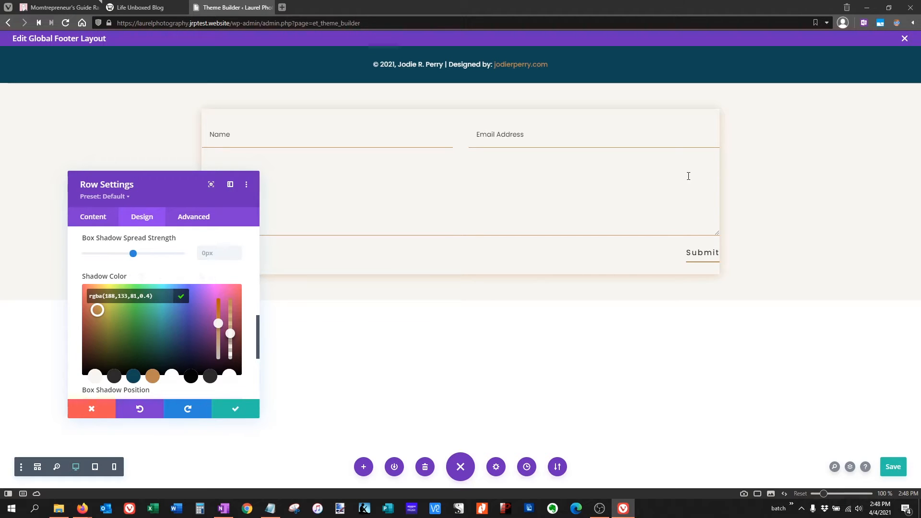
mouse_move(174, 182)
left_mouse_down()
mouse_move(103, 187)
mouse_move(157, 195)
mouse_move(173, 178)
left_mouse_up()
Set the row's left padding to 6vw, link the right padding to match, and save.
scroll(183, 349, "up", 5)
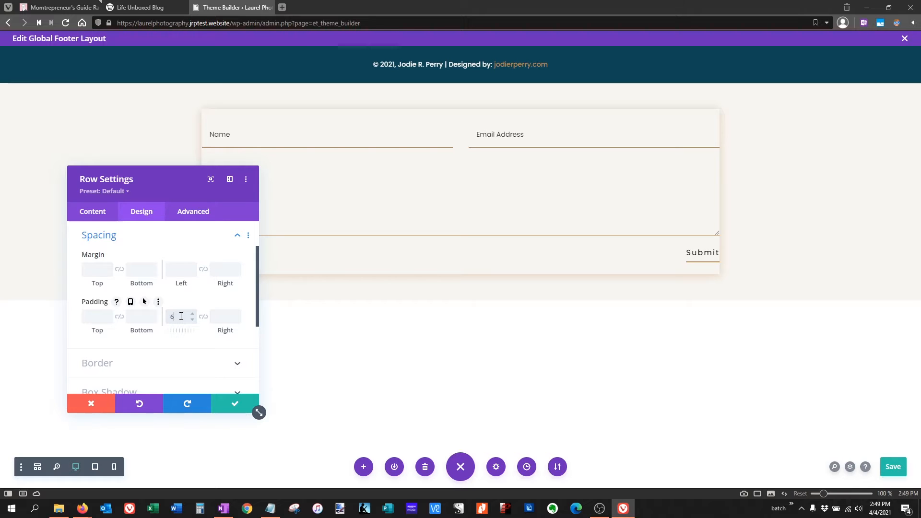
type("vw")
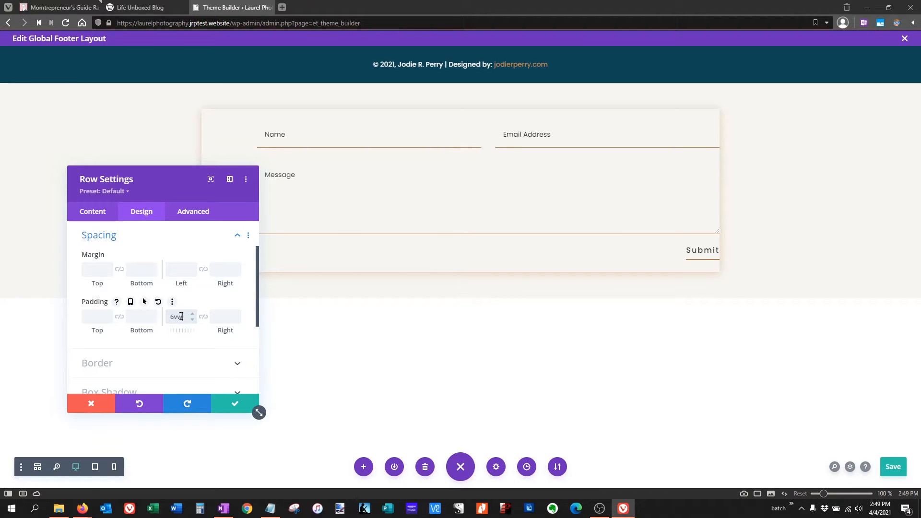
left_click(204, 318)
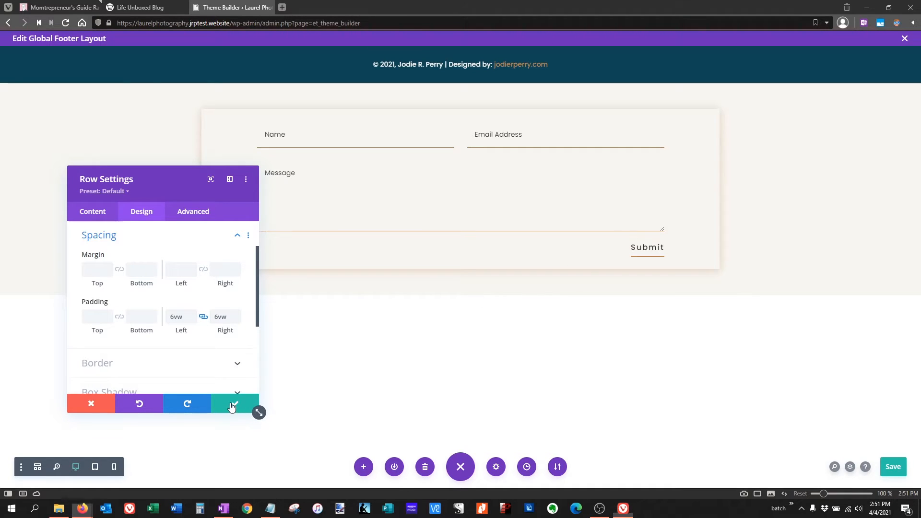
left_click(254, 409)
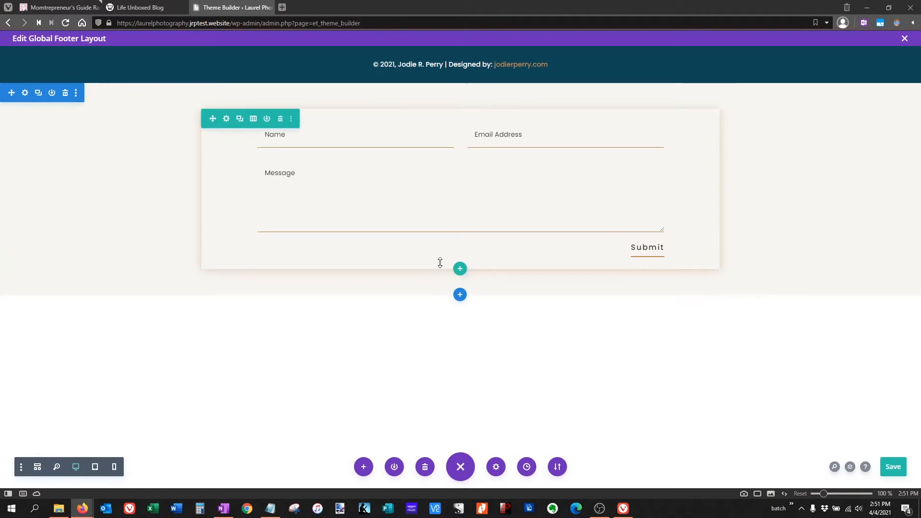
Add a one-column row below the form and insert a Social Media Follow module via 'soci'.
left_click(462, 272)
left_click(399, 344)
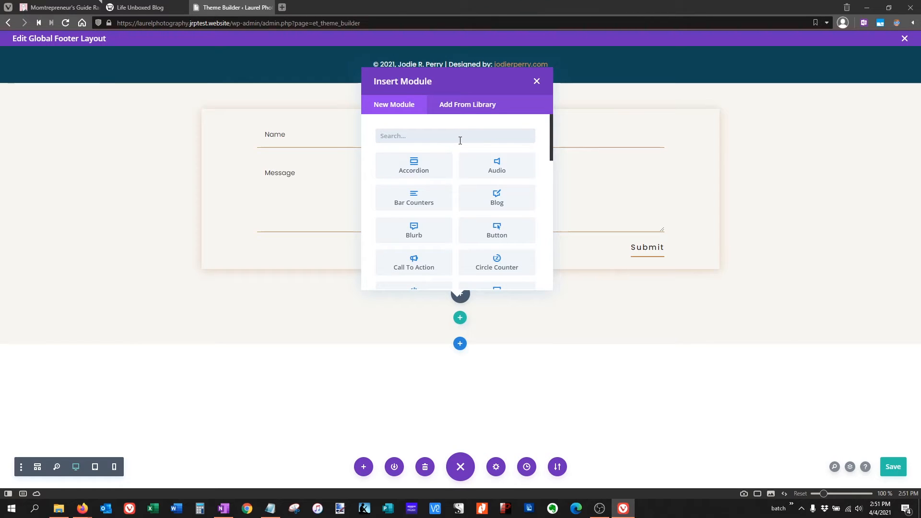
type("soci")
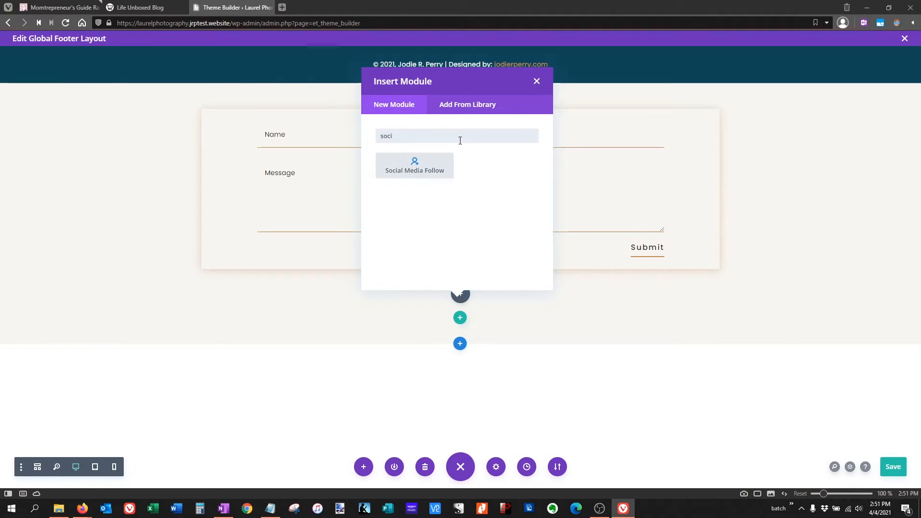
left_click(417, 167)
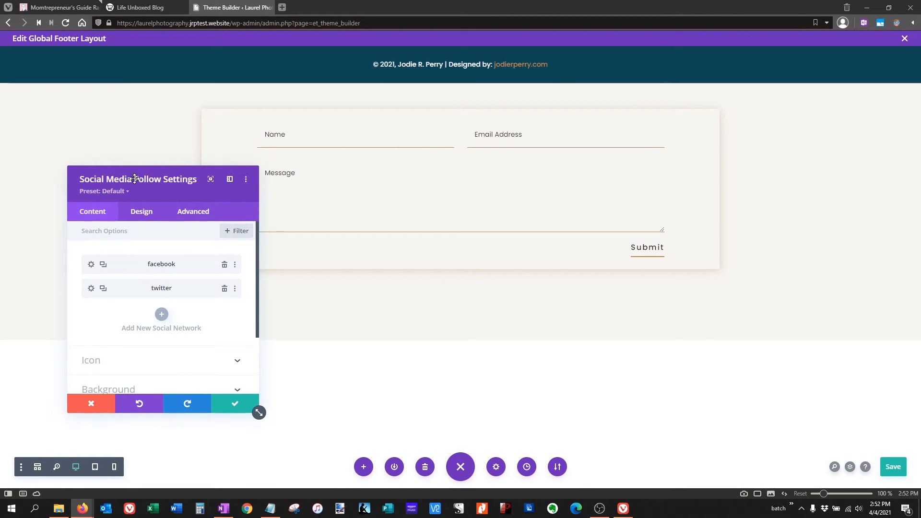
left_click_drag(147, 178, 456, 283)
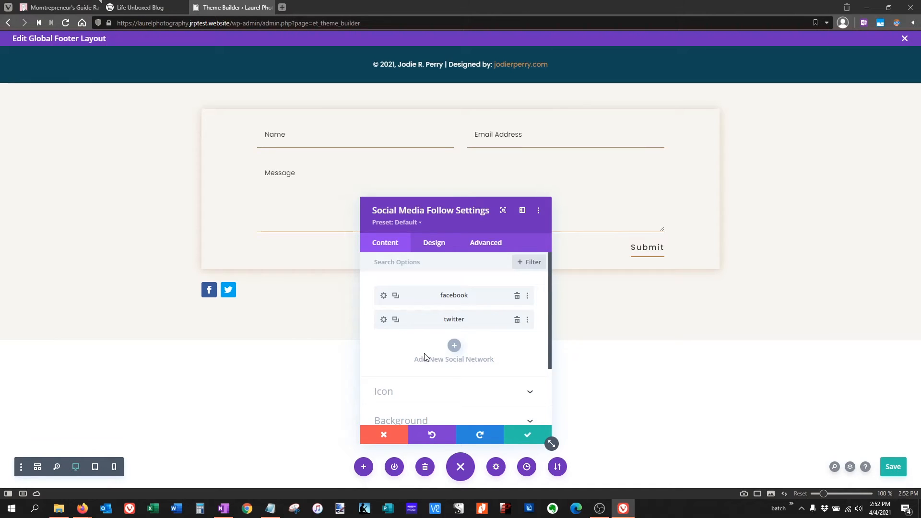
scroll(424, 353, "down", 1)
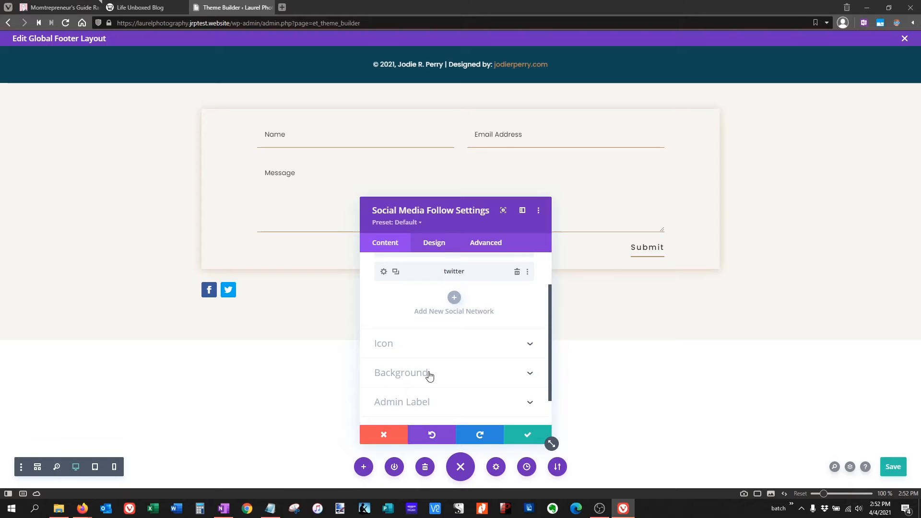
left_click(429, 375)
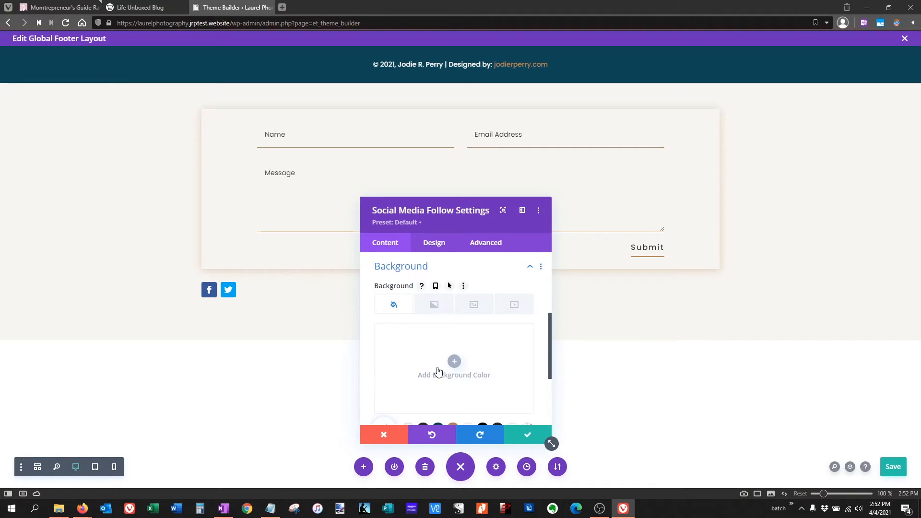
scroll(434, 355, "up", 4)
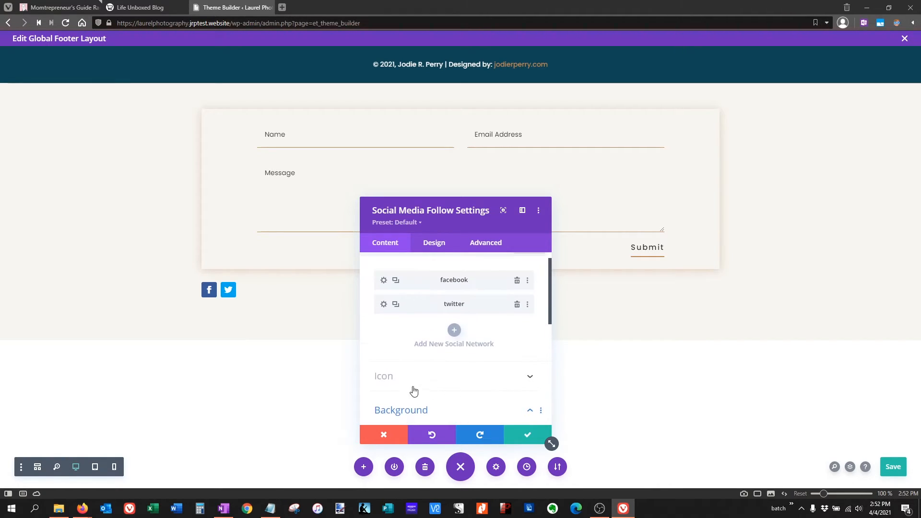
left_click(411, 381)
scroll(458, 392, "up", 1)
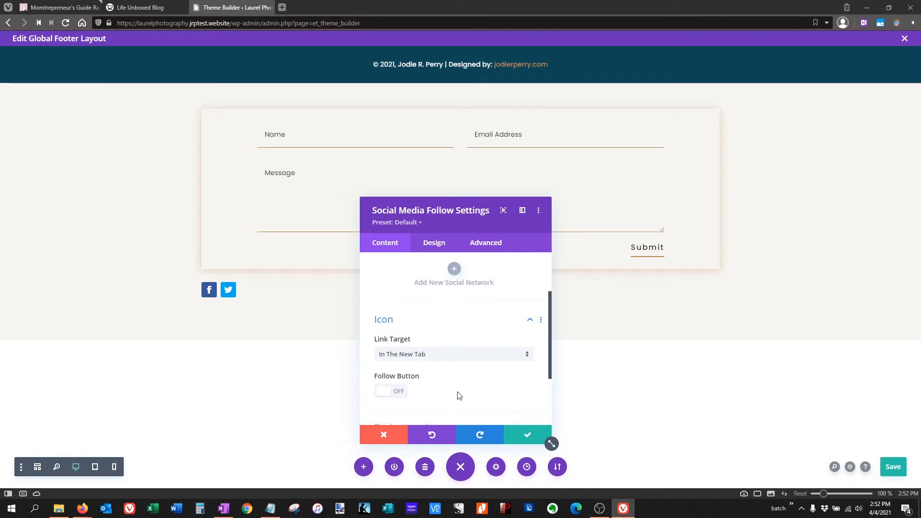
scroll(415, 377, "up", 2)
scroll(417, 382, "down", 2)
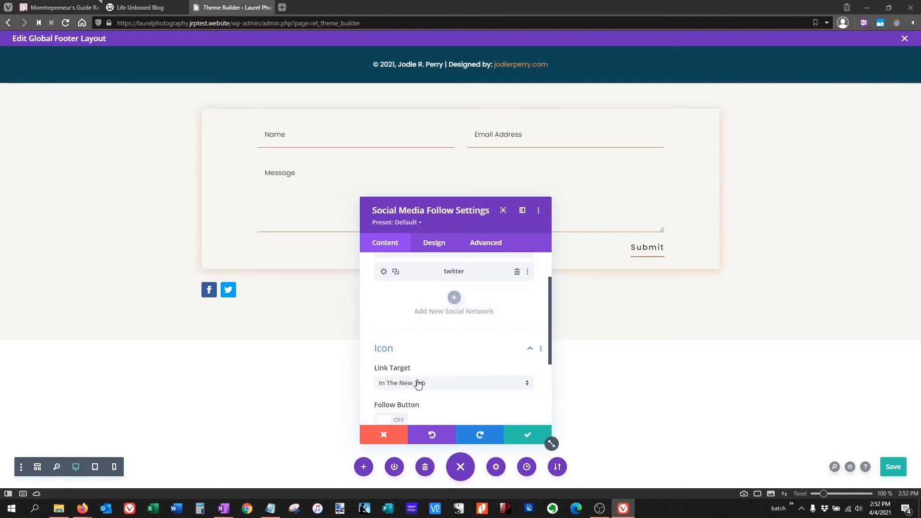
left_click(397, 375)
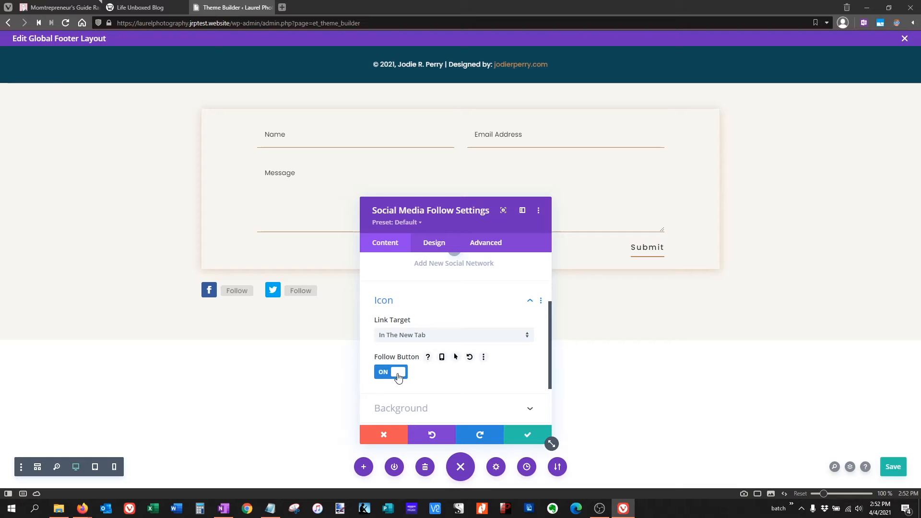
left_click(385, 378)
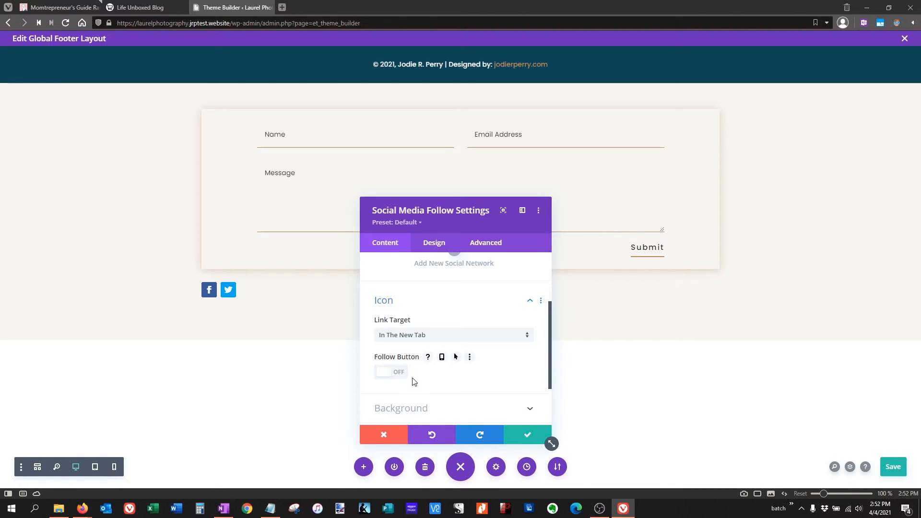
scroll(410, 370, "up", 2)
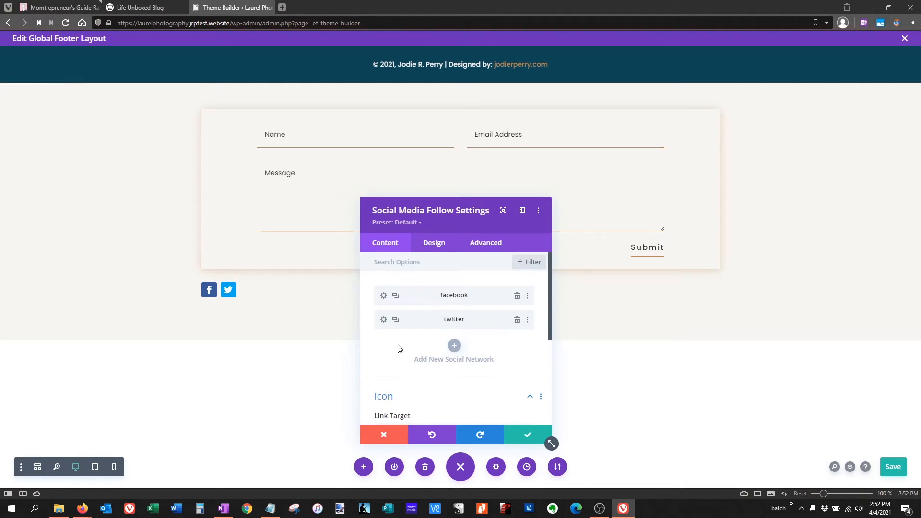
Remove the Facebook icon's background colour, briefly trying tan #bc8551 before clearing it again.
left_click(384, 299)
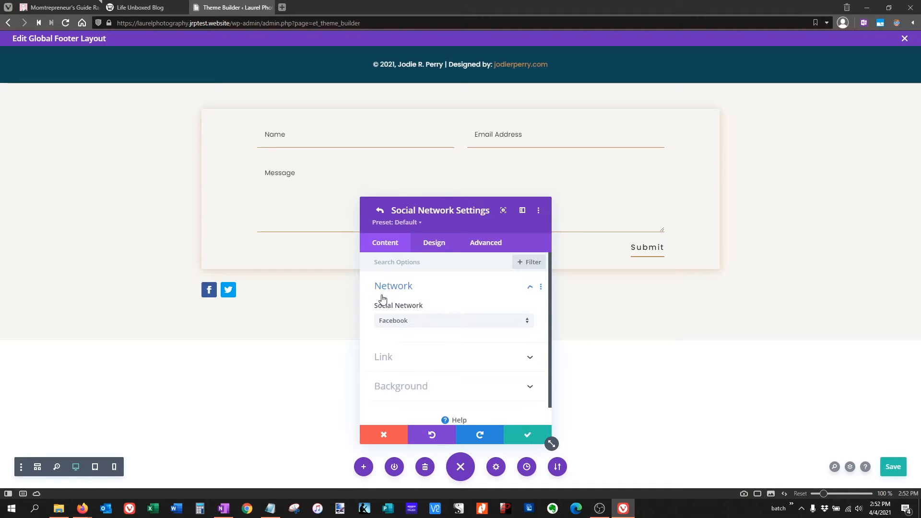
left_click(426, 391)
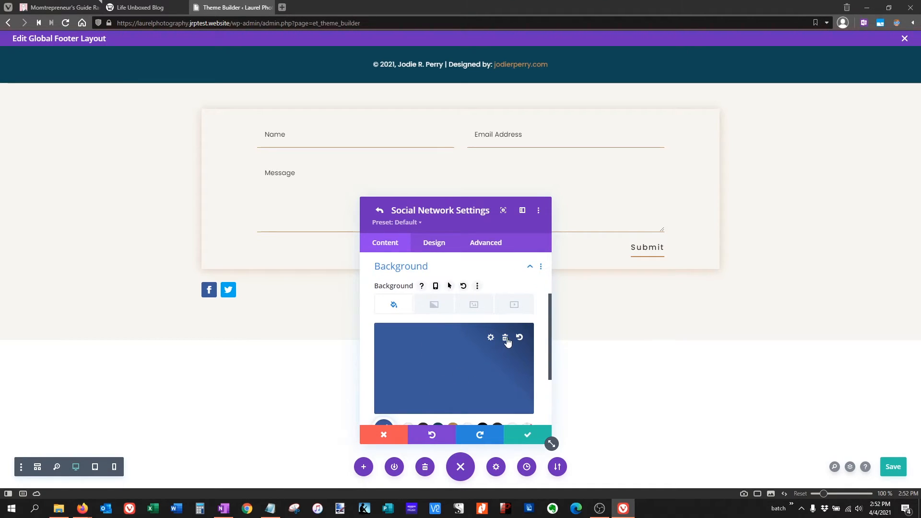
left_click(506, 338)
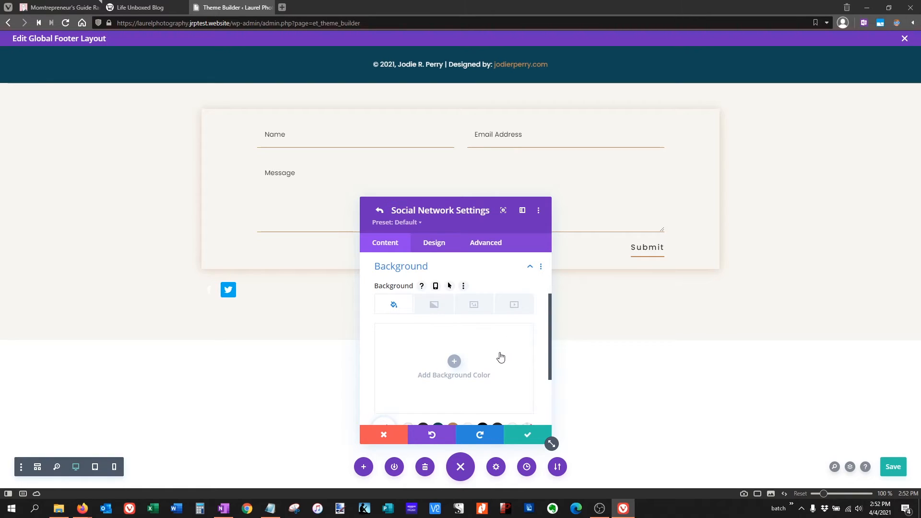
scroll(500, 358, "down", 1)
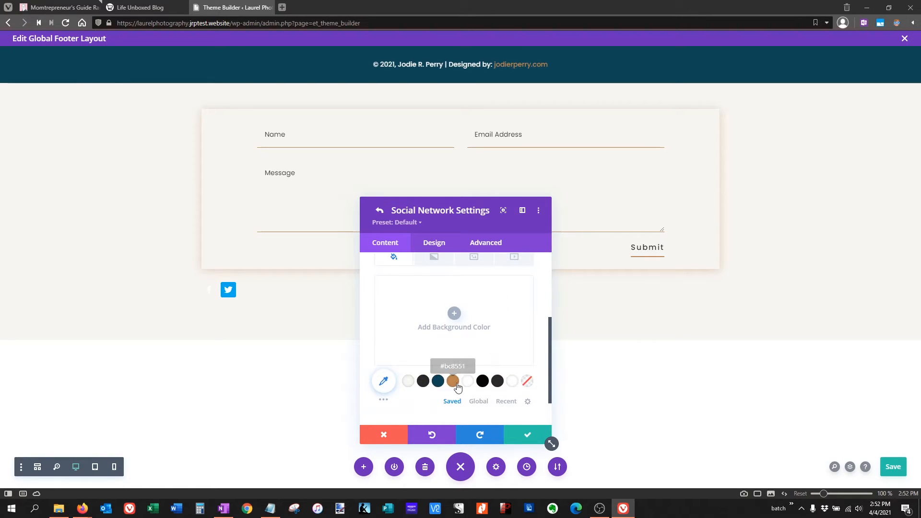
left_click(453, 382)
scroll(466, 382, "up", 1)
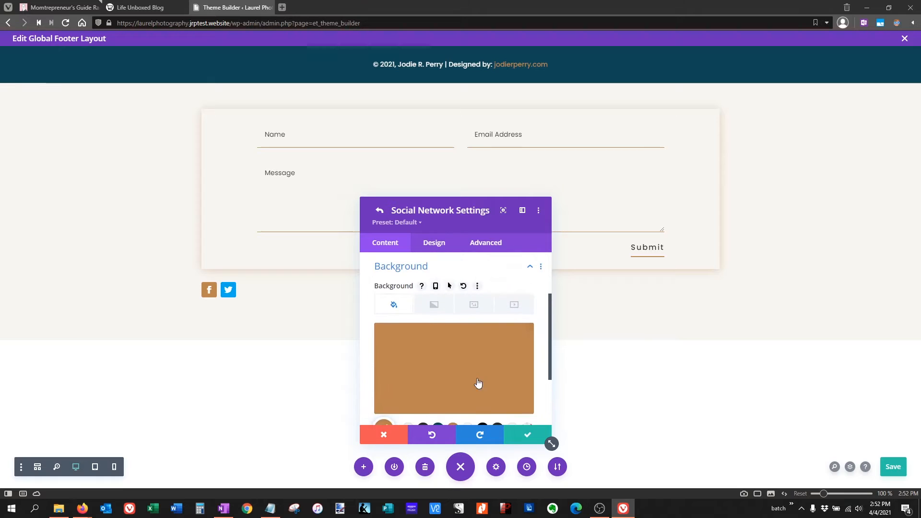
left_click(507, 338)
Start editing the Facebook icon's Account Link URL in its Link settings.
scroll(479, 364, "down", 2)
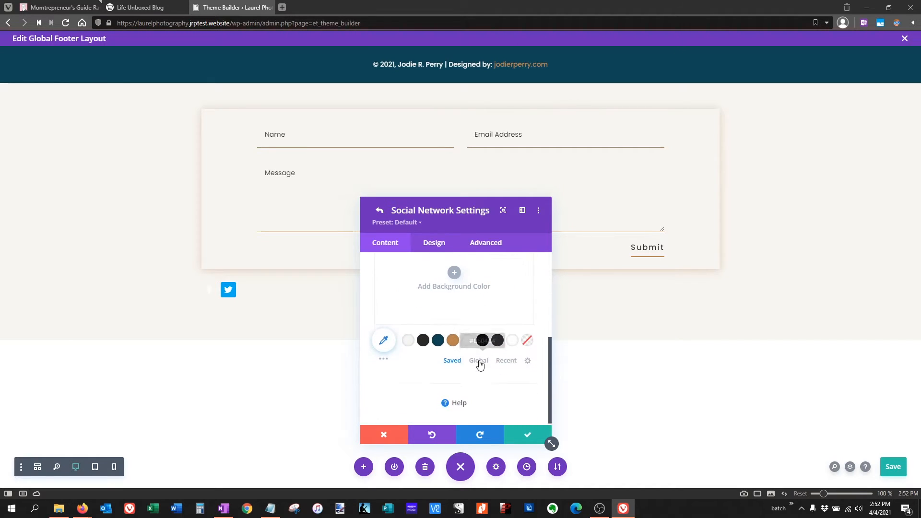
scroll(480, 364, "up", 3)
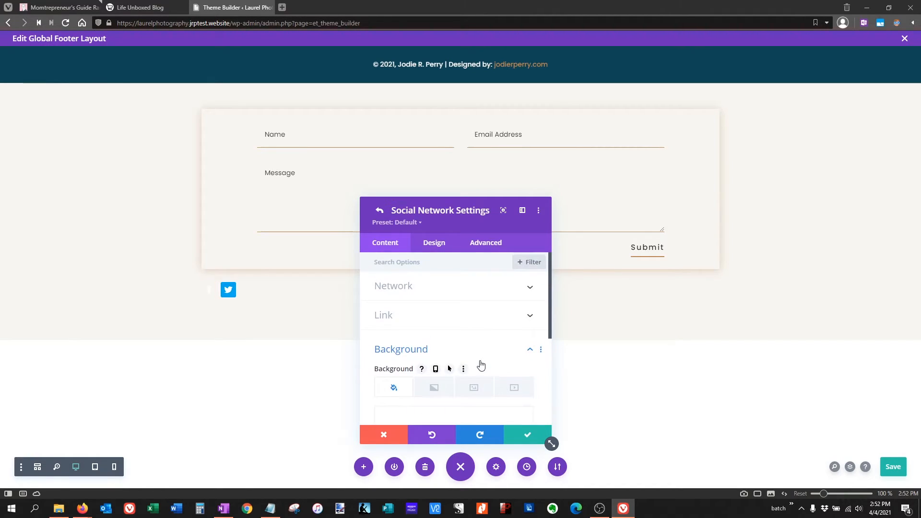
left_click(425, 319)
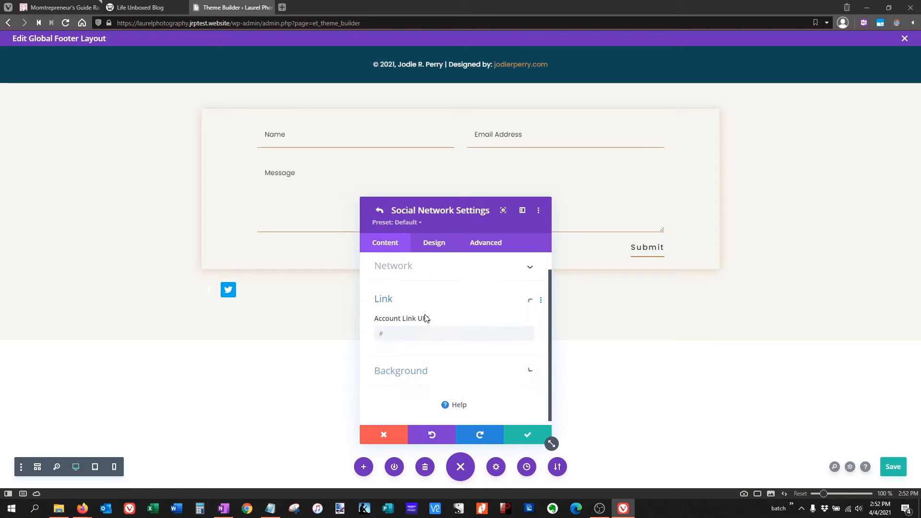
left_click(405, 329)
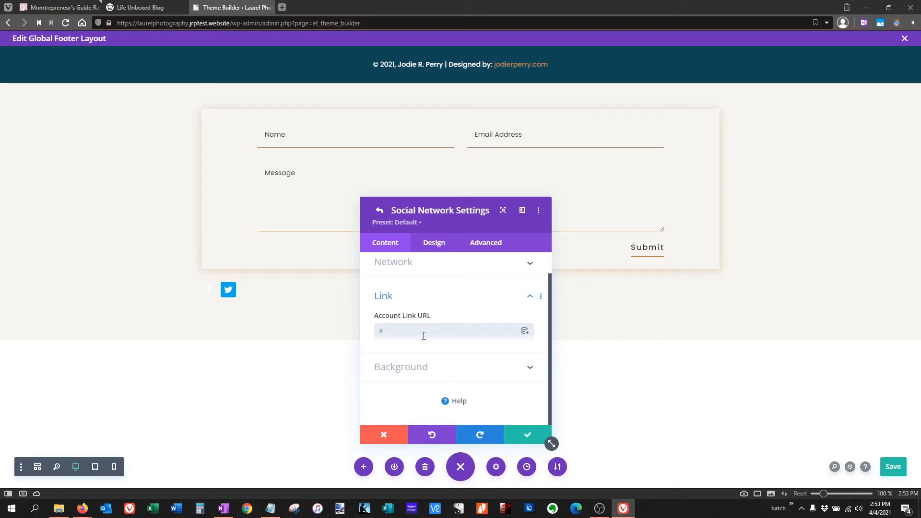
Give the Facebook follow icon the dark icon colour.
scroll(423, 338, "up", 1)
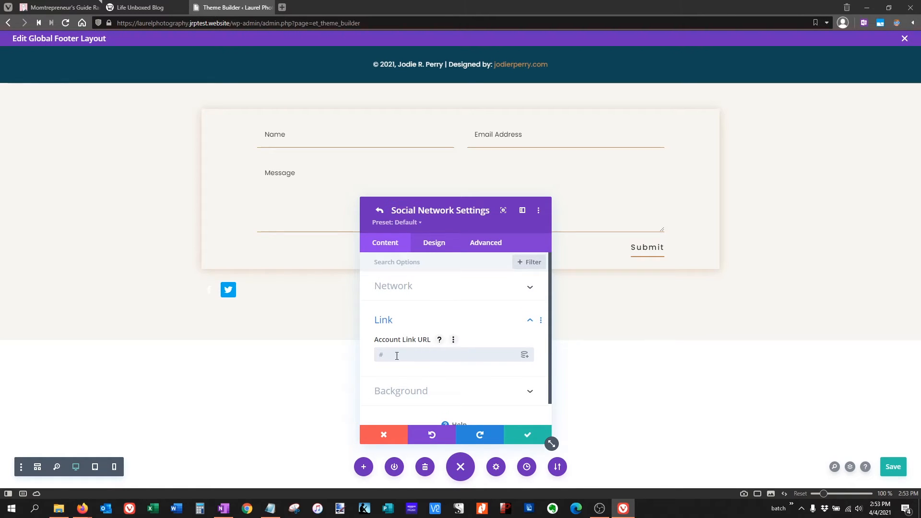
left_click(405, 287)
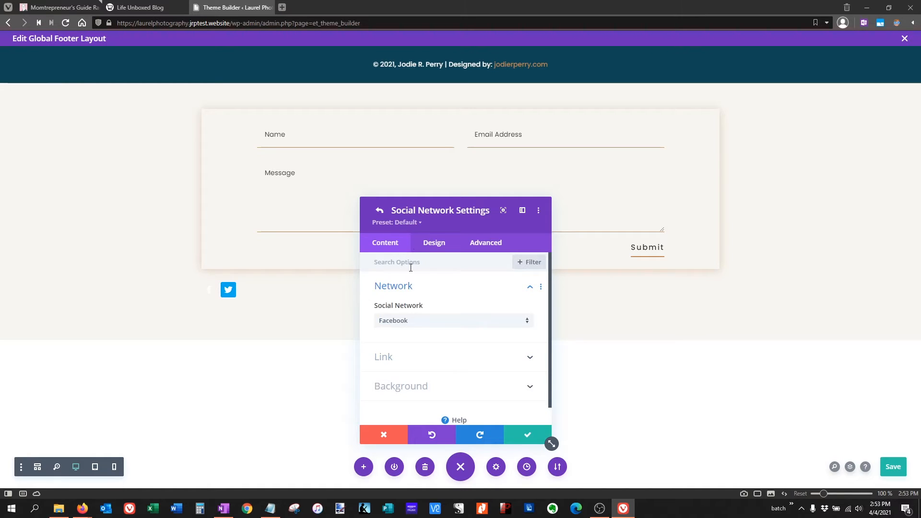
left_click(429, 246)
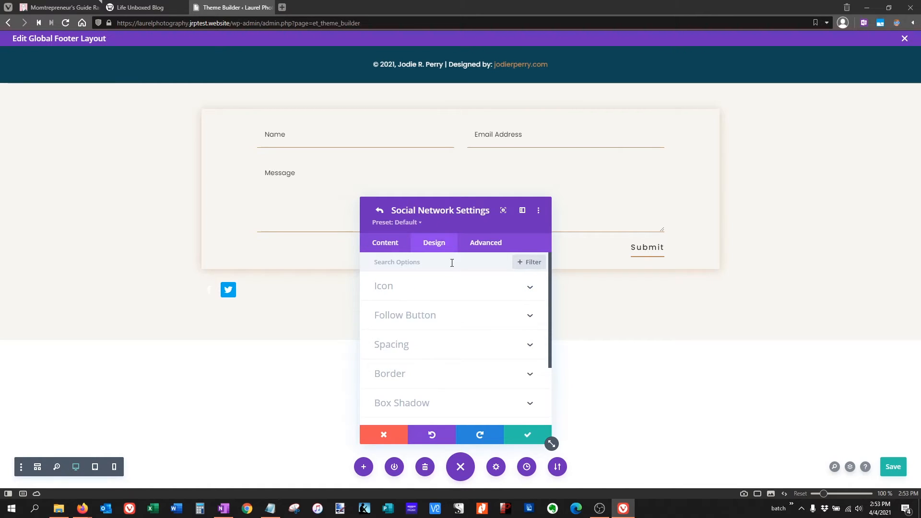
left_click(387, 297)
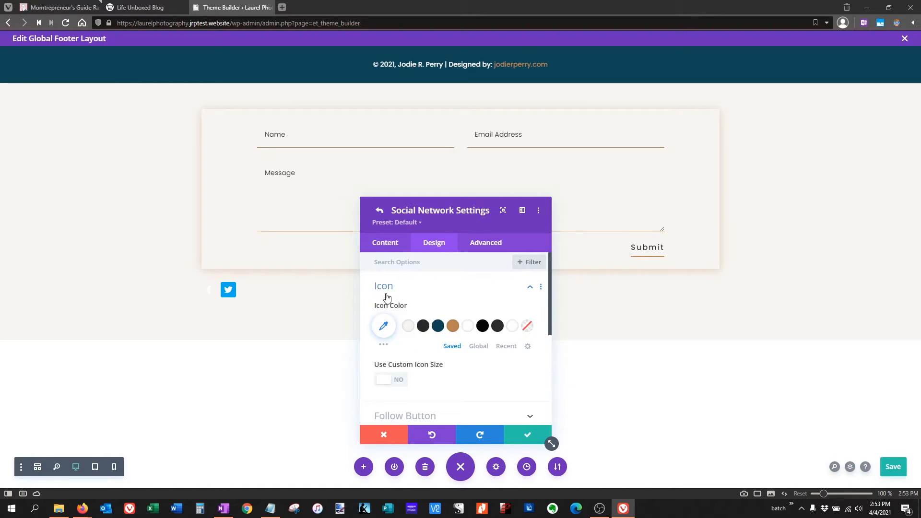
left_click(423, 326)
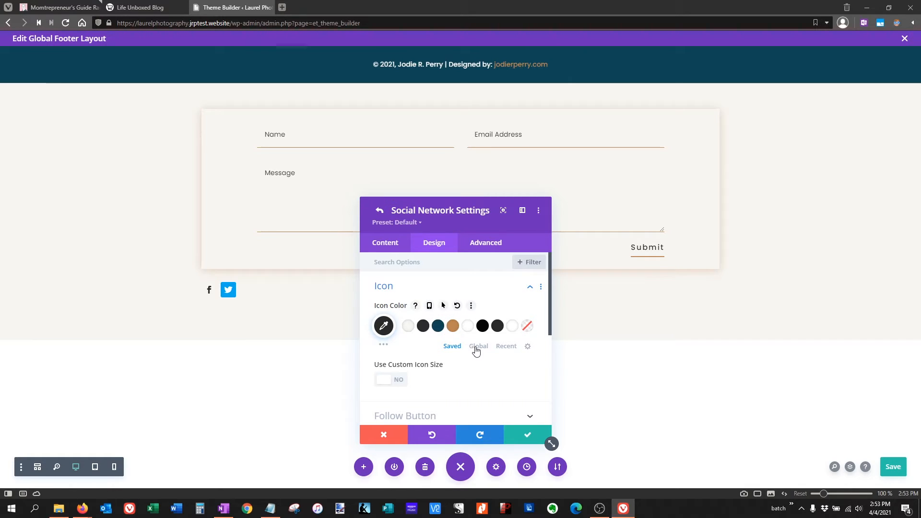
Enable a custom icon size for Facebook and set it to 12px.
scroll(475, 348, "down", 1)
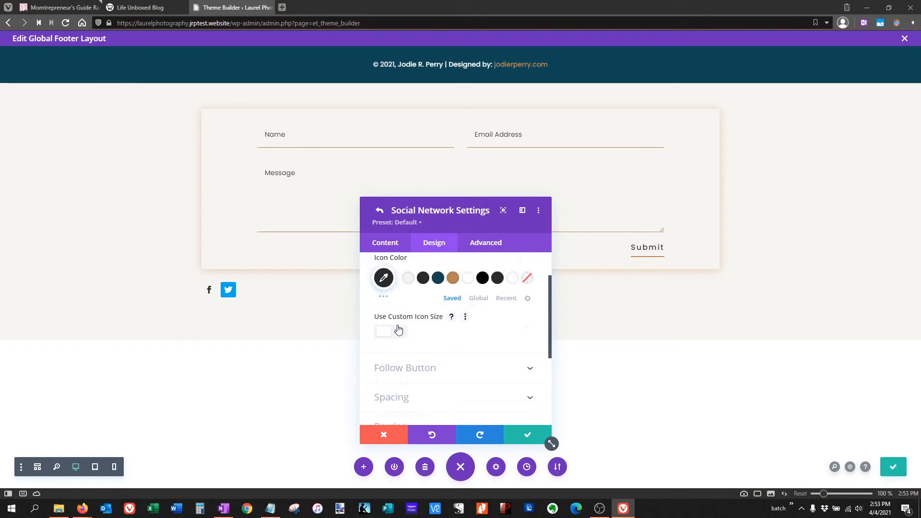
left_click(401, 336)
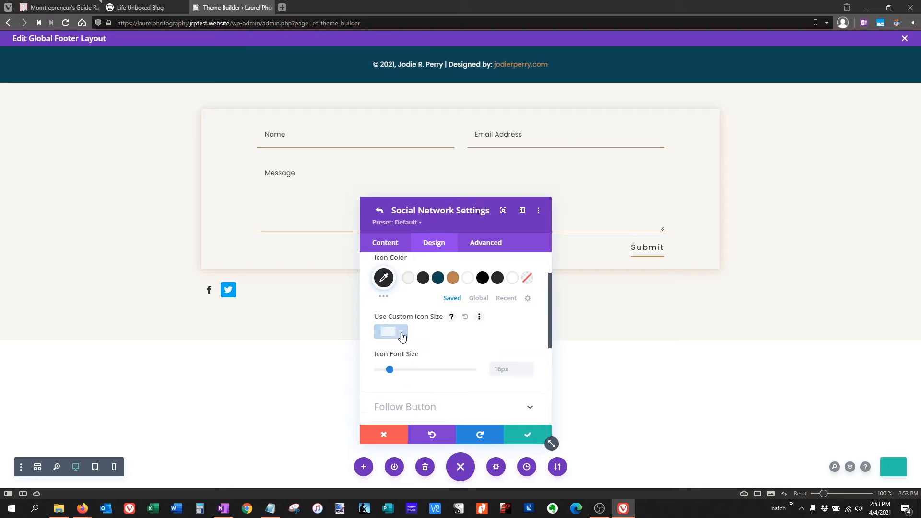
left_click(530, 372)
left_click(529, 372)
left_click(529, 373)
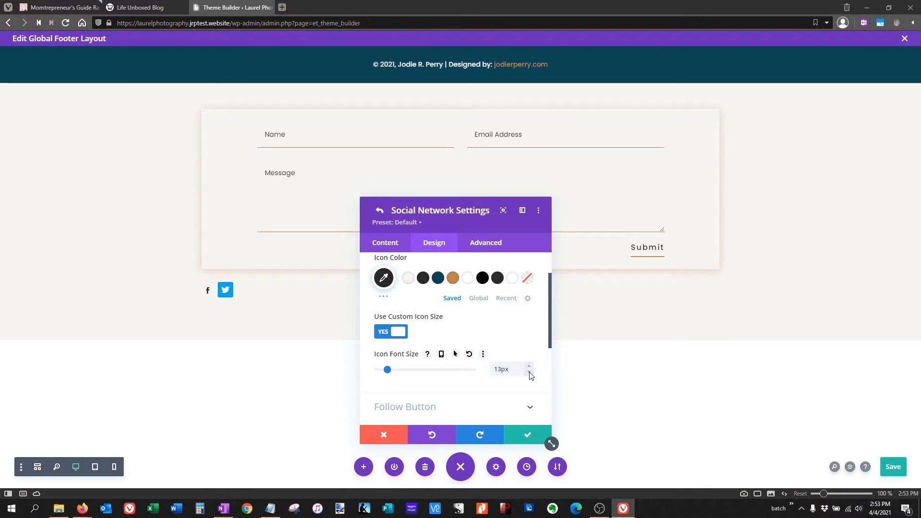
left_click(530, 372)
scroll(485, 370, "down", 1)
scroll(484, 369, "up", 2)
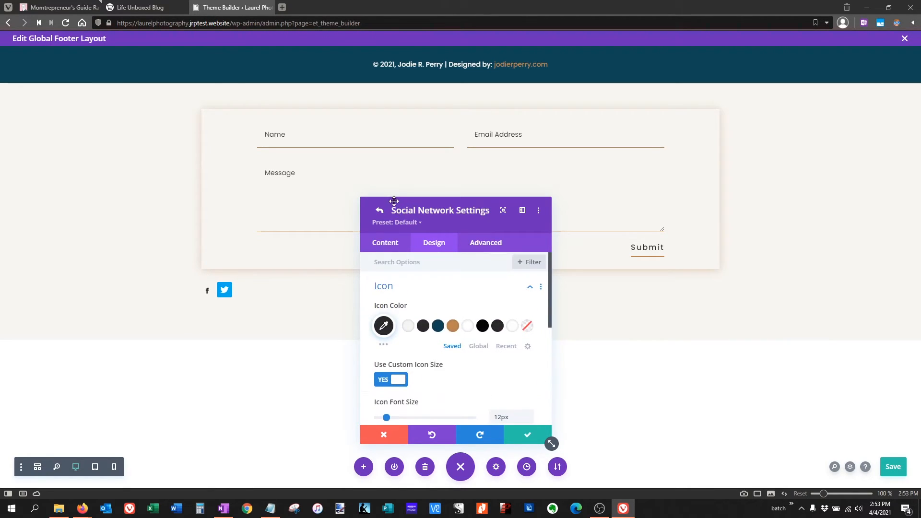
left_click(379, 209)
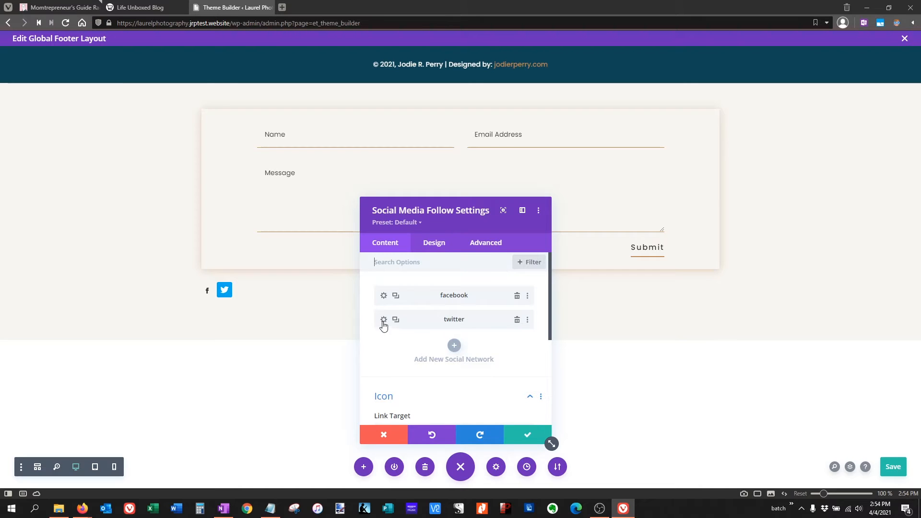
Remove the blue background colour from the Twitter icon.
left_click(383, 319)
left_click(421, 385)
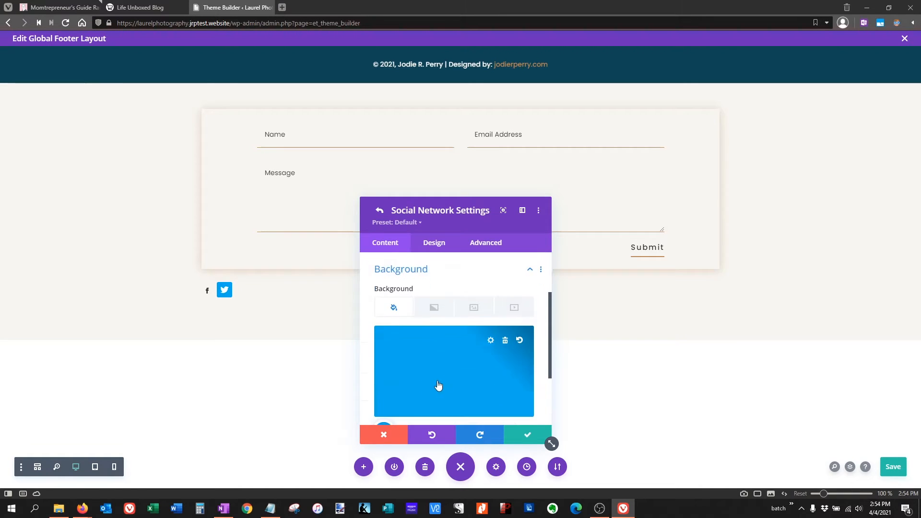
left_click(506, 339)
scroll(439, 362, "up", 2)
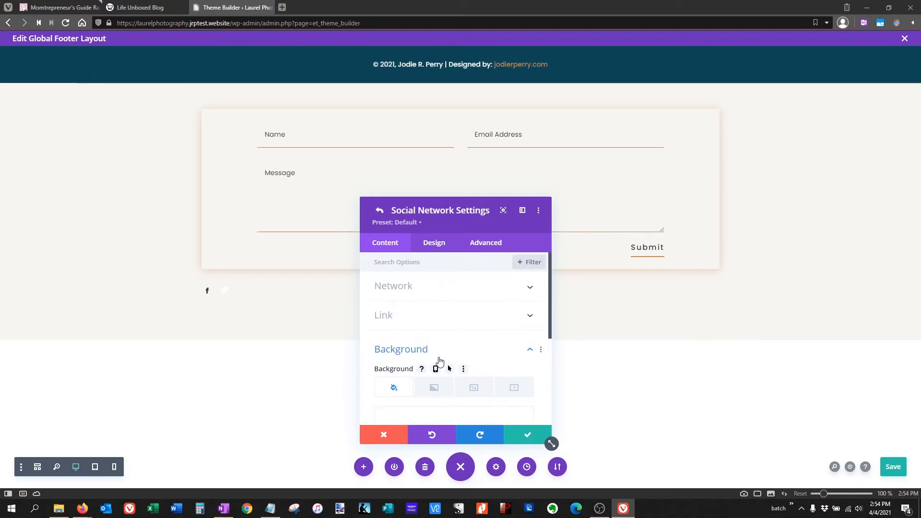
Turn on a custom icon size for Twitter and shrink it.
left_click(435, 245)
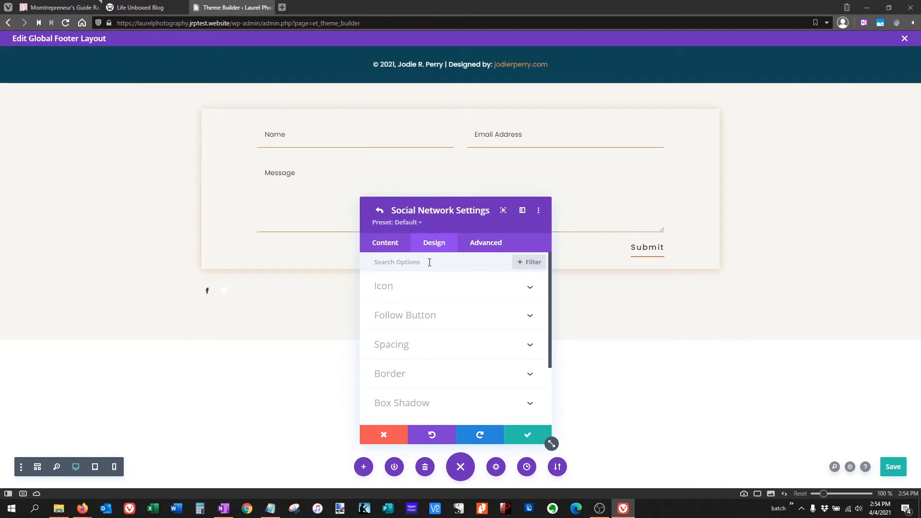
left_click(405, 287)
scroll(430, 360, "down", 1)
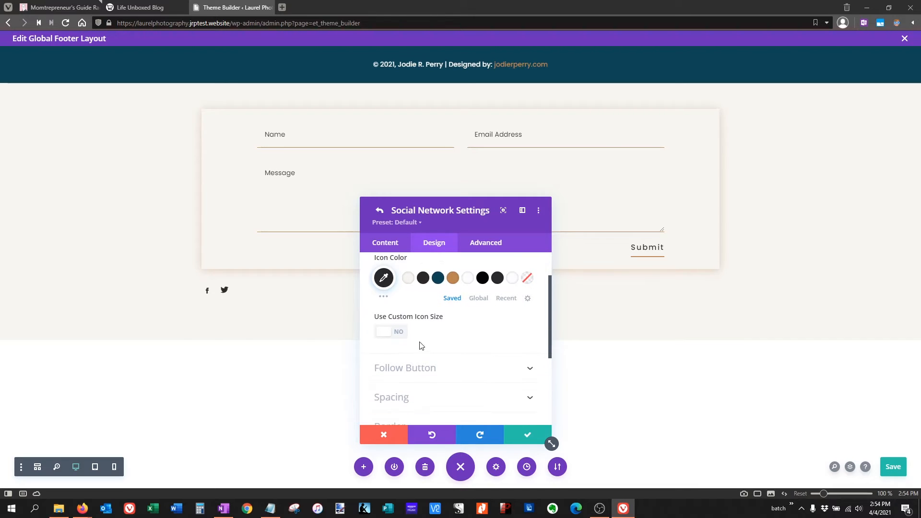
left_click(389, 331)
left_click(529, 374)
left_click(528, 374)
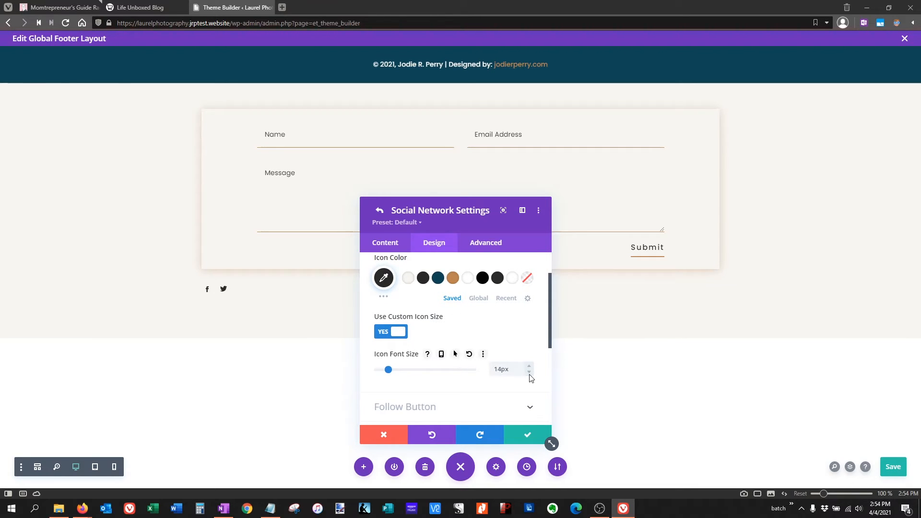
left_click(528, 374)
left_click(529, 374)
left_click(381, 210)
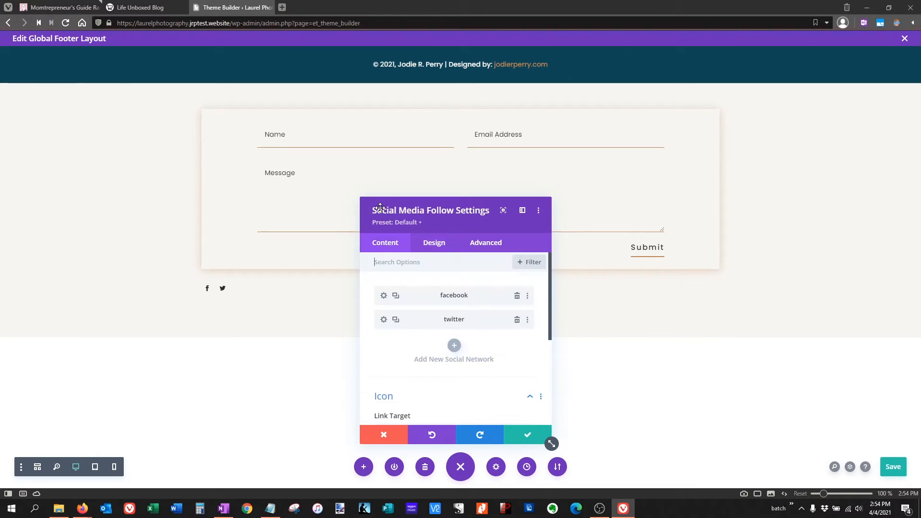
Add a Pinterest network icon and clear its red background.
left_click(454, 346)
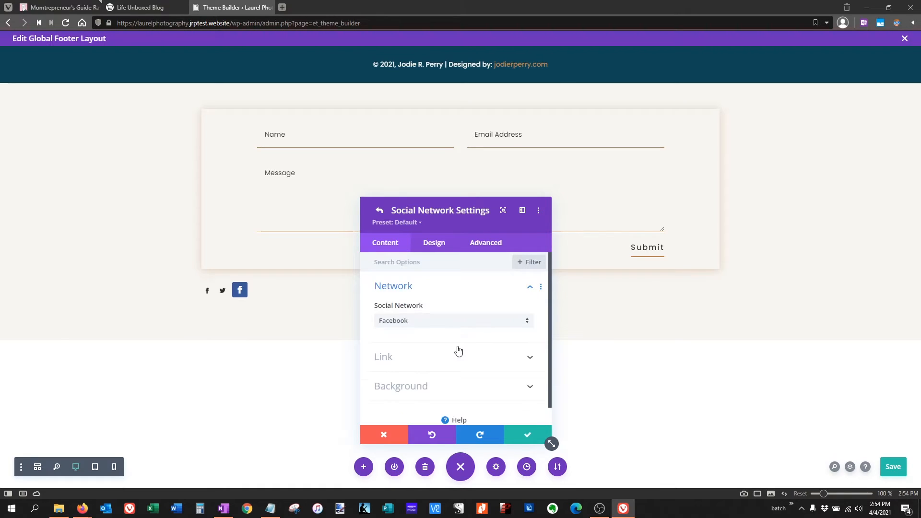
left_click(420, 321)
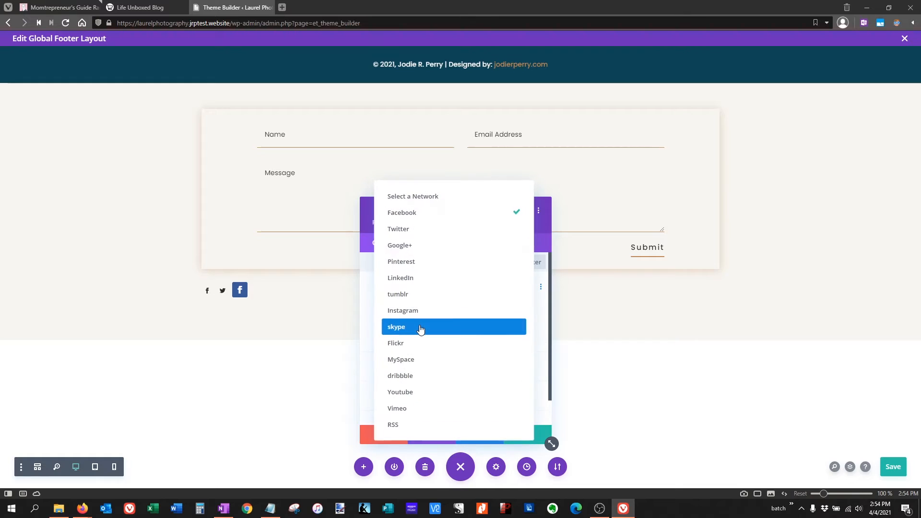
left_click(409, 262)
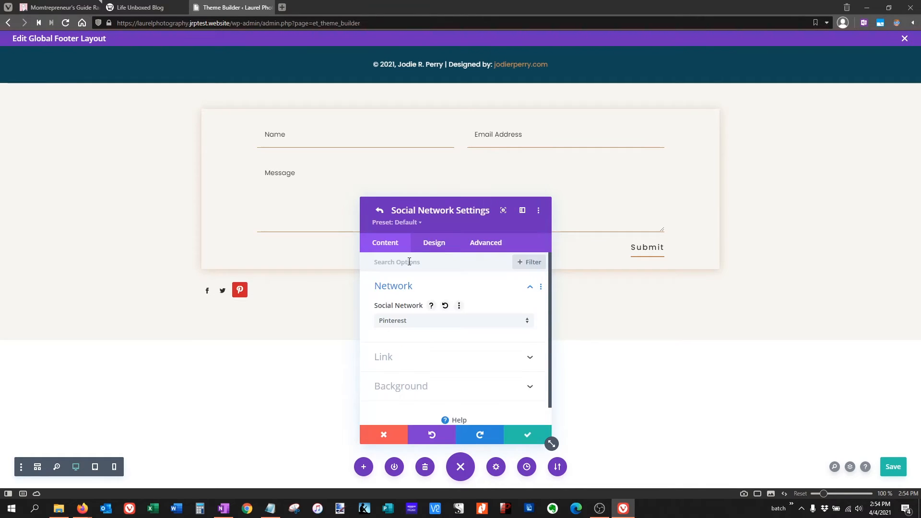
left_click(446, 388)
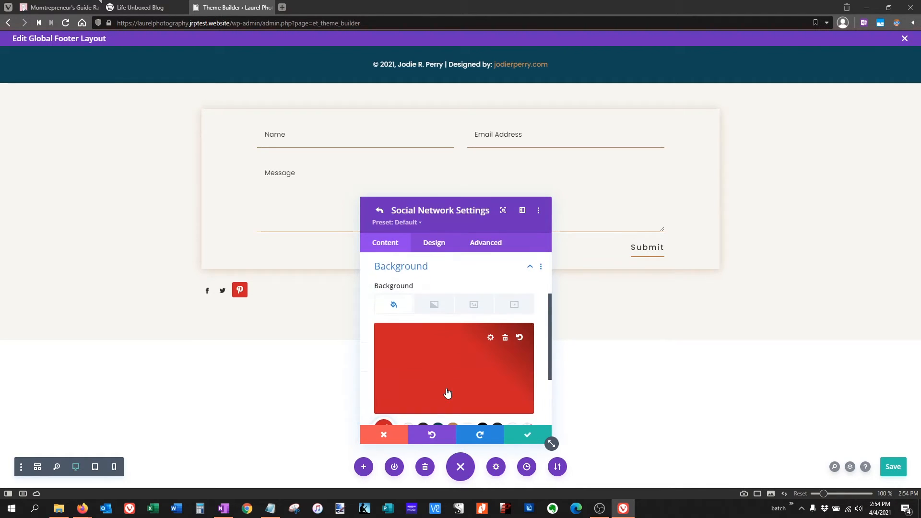
left_click(504, 338)
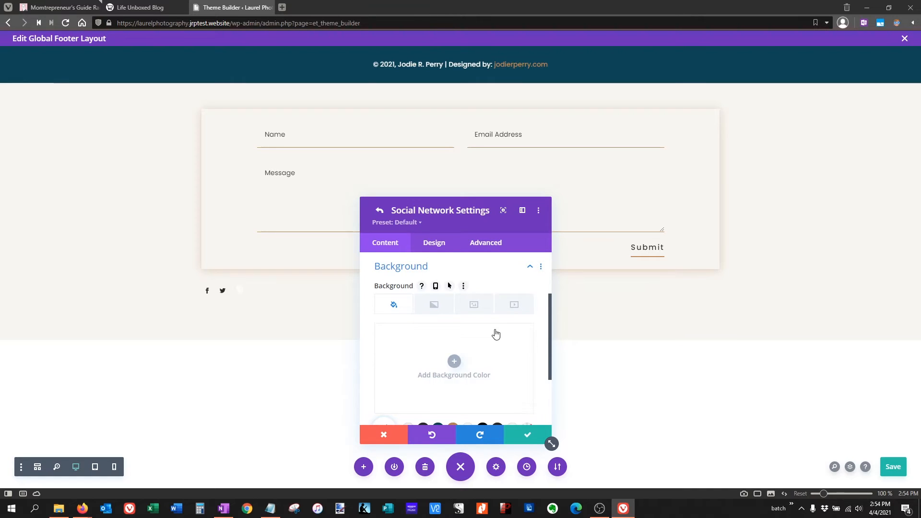
Set the Pinterest icon to a custom 12px size and save it.
left_click(425, 240)
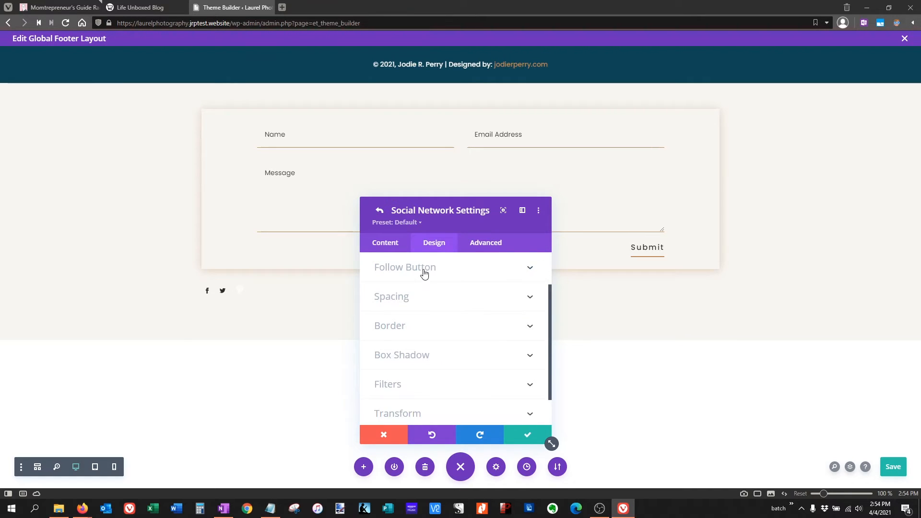
scroll(434, 315, "up", 3)
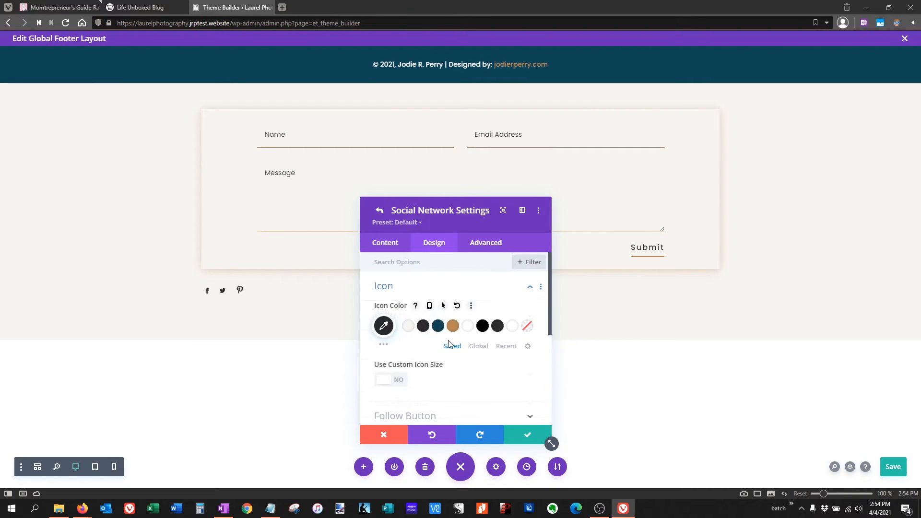
scroll(465, 358, "down", 2)
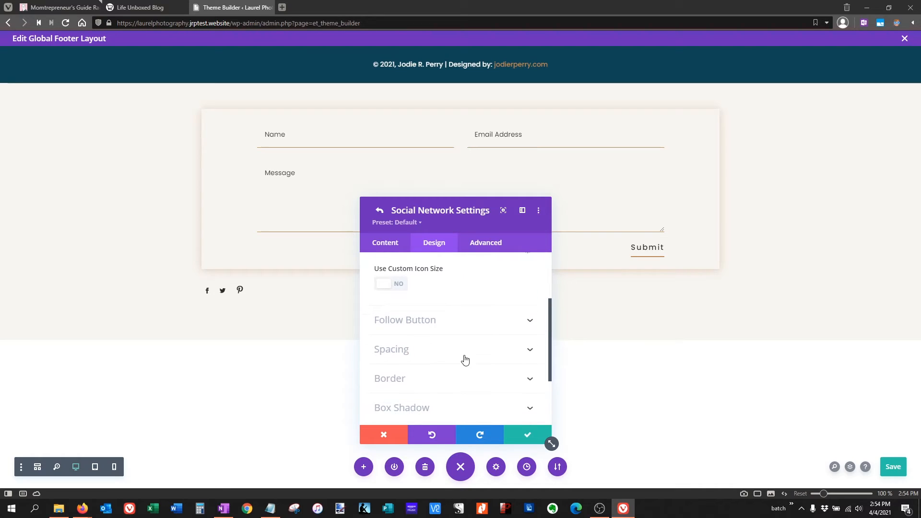
left_click(393, 284)
left_click(530, 325)
left_click(530, 325)
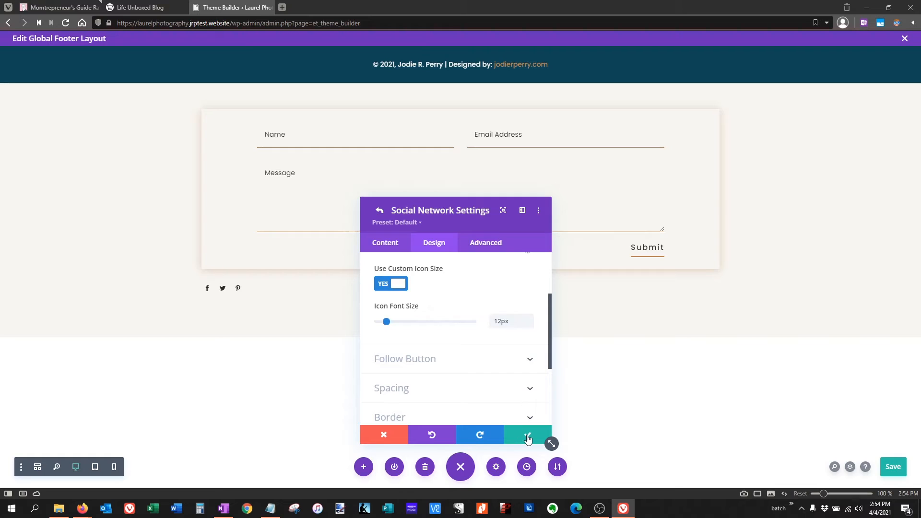
left_click(528, 437)
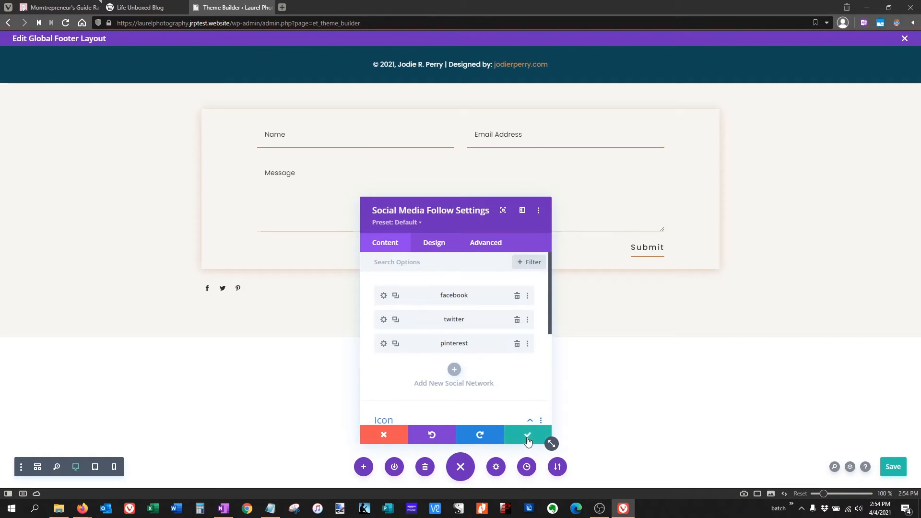
Save the network icons and centre-align the Social Media Follow module.
scroll(499, 383, "down", 2)
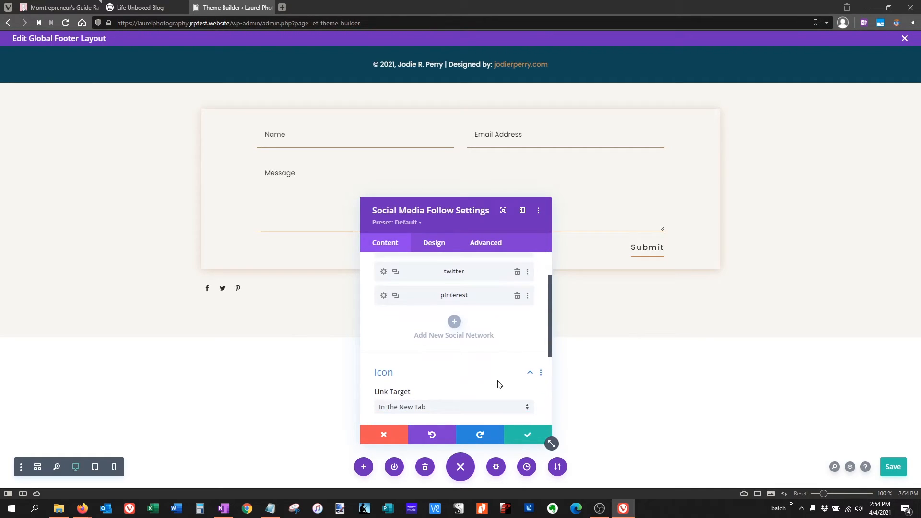
left_click(528, 435)
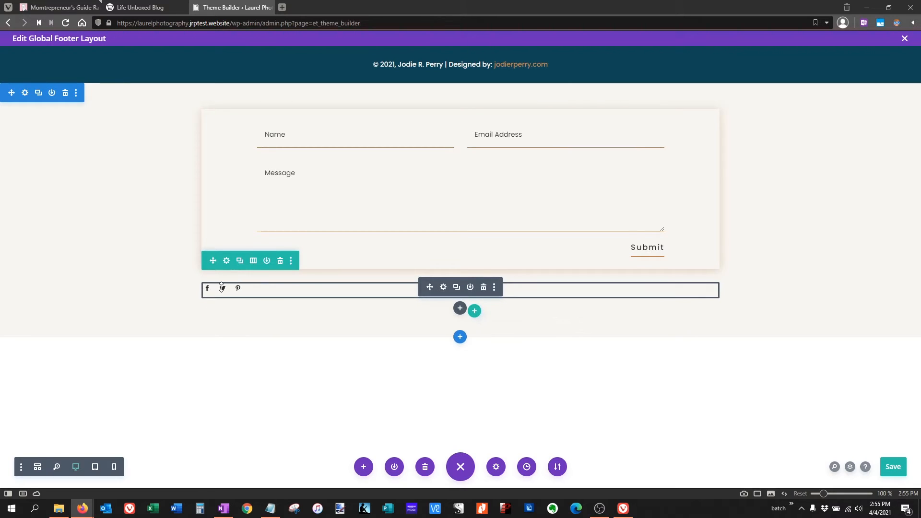
left_click(444, 288)
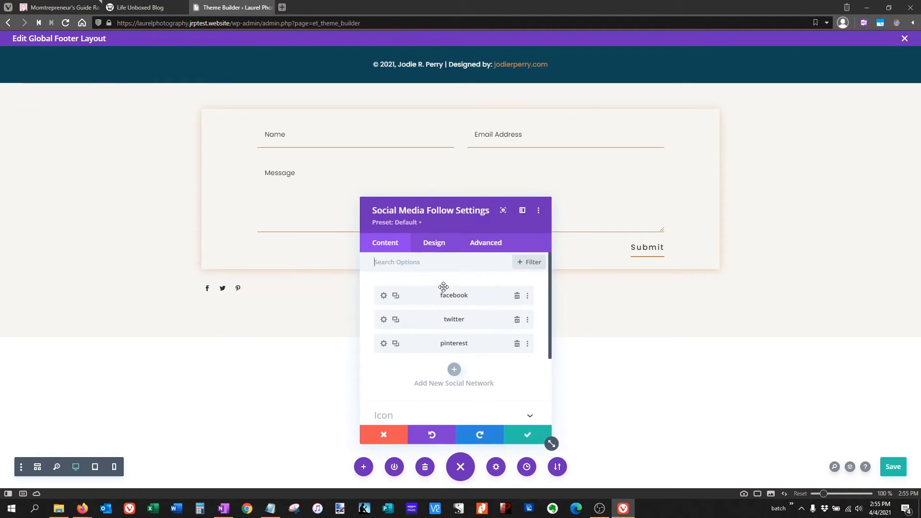
left_click(440, 246)
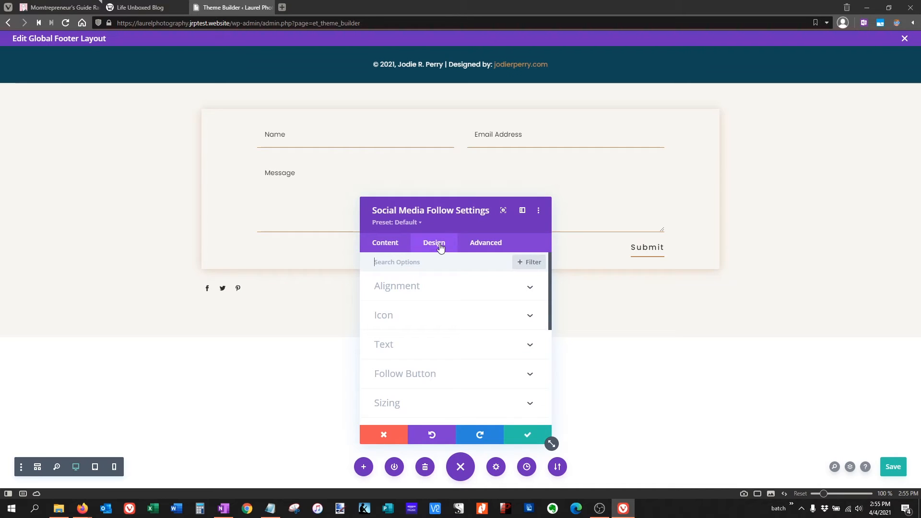
left_click(449, 293)
left_click(455, 323)
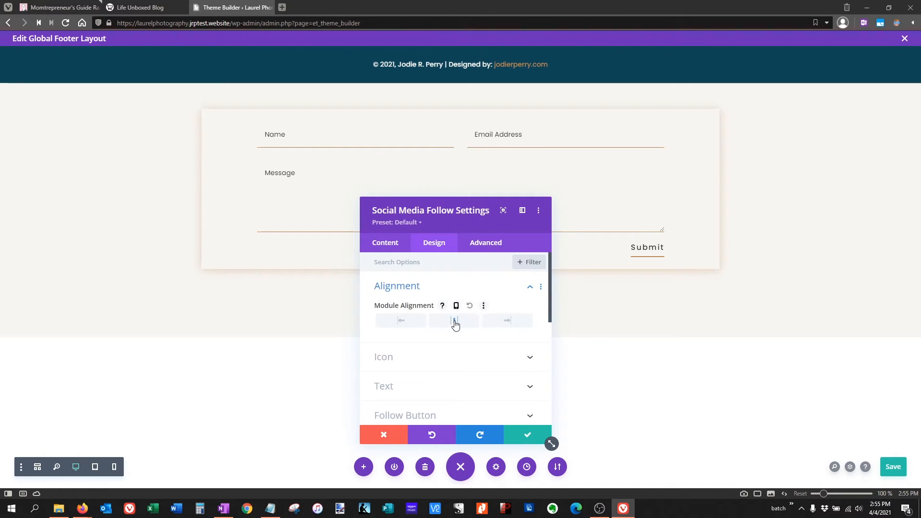
Give the social icons 7px of top padding.
left_click_drag(439, 210, 142, 194)
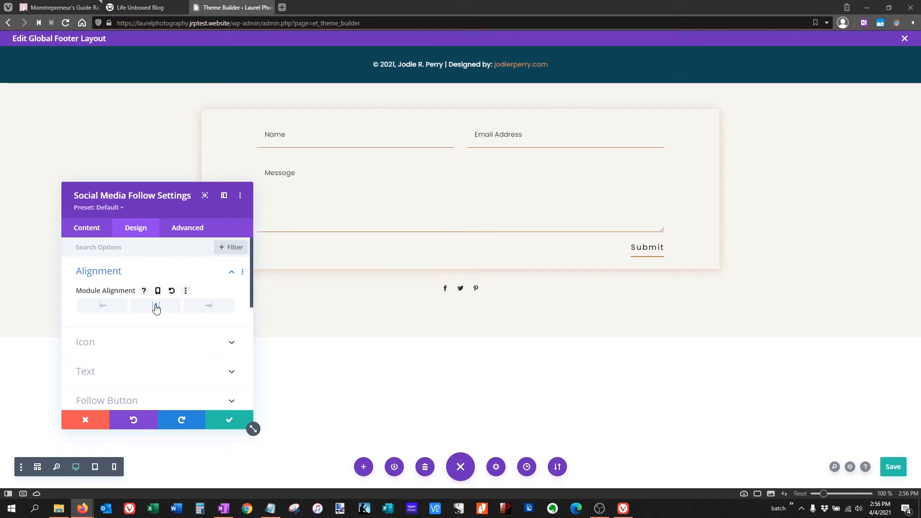
scroll(154, 309, "down", 3)
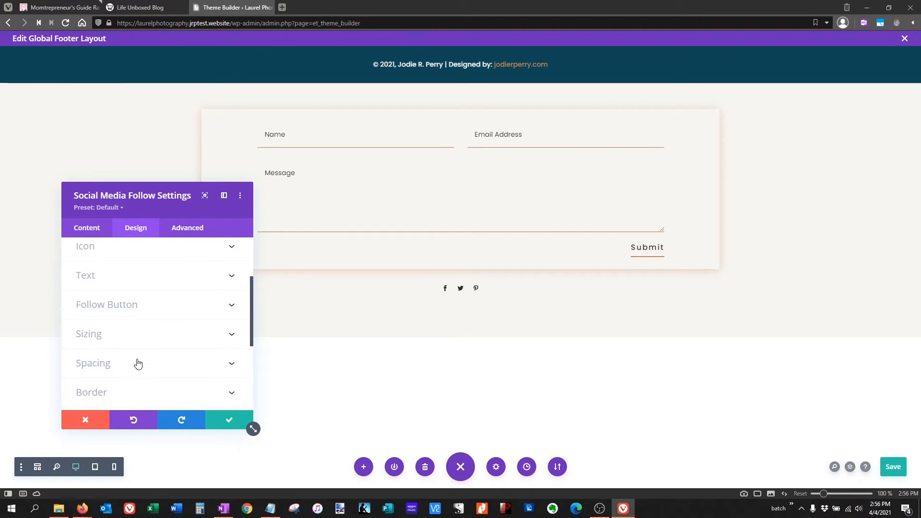
left_click(136, 363)
left_click(102, 333)
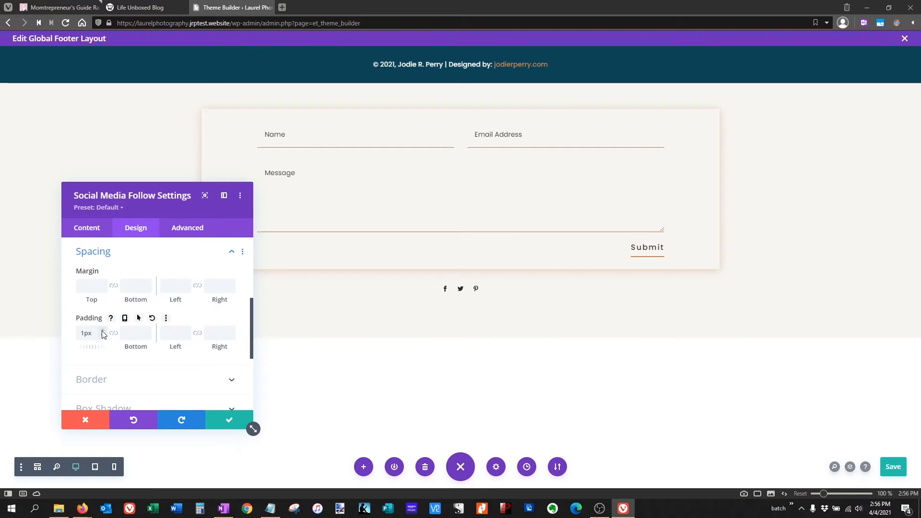
left_click(103, 334)
left_click(102, 334)
left_click(102, 333)
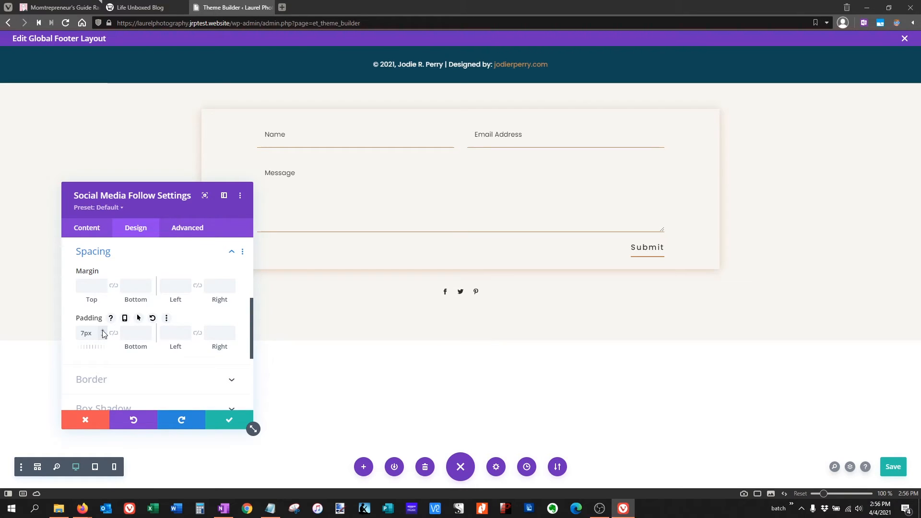
left_click(102, 334)
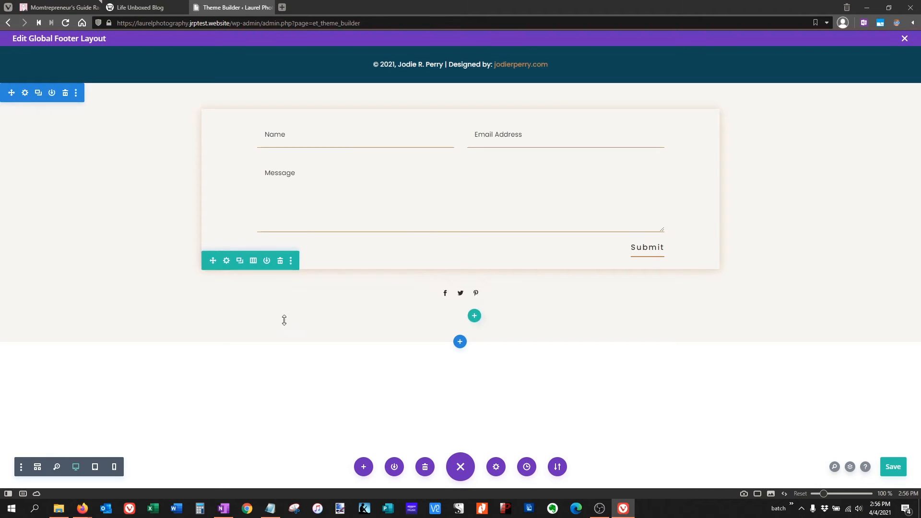
left_click(37, 467)
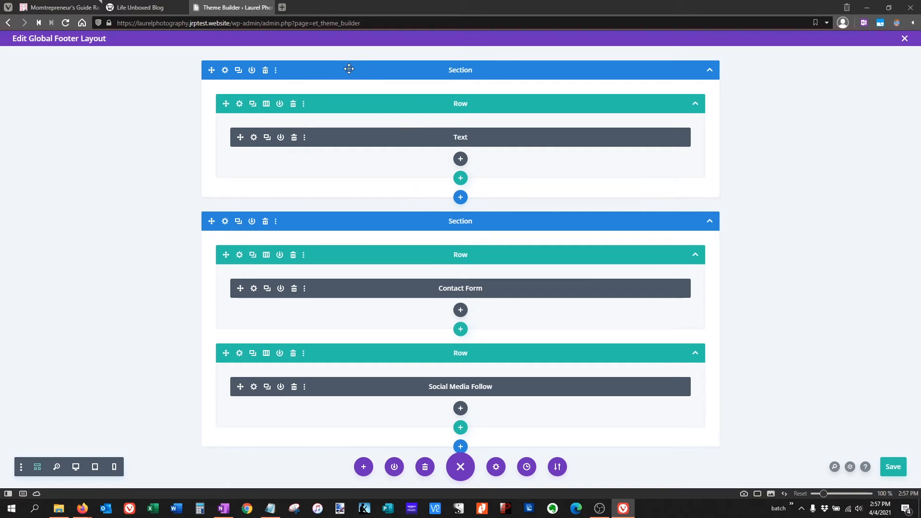
Move the contact-form section above the copyright section in Wireframe view and open its settings.
left_click_drag(212, 70, 161, 334)
left_click_drag(71, 394, 155, 78)
left_click_drag(211, 221, 41, 66)
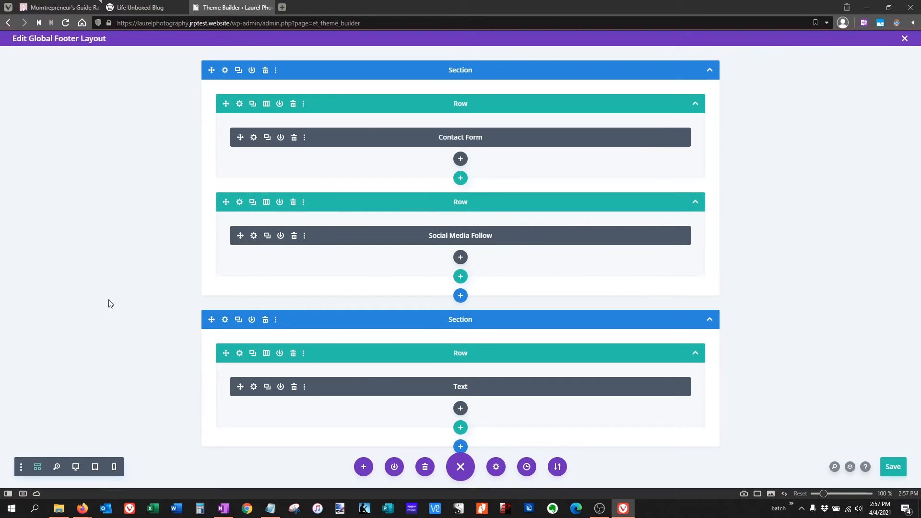
left_click(76, 470)
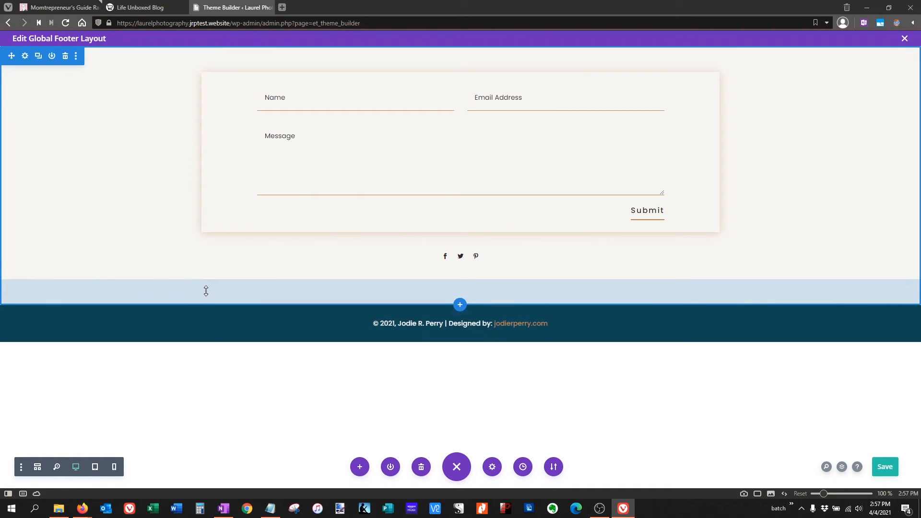
left_click(25, 56)
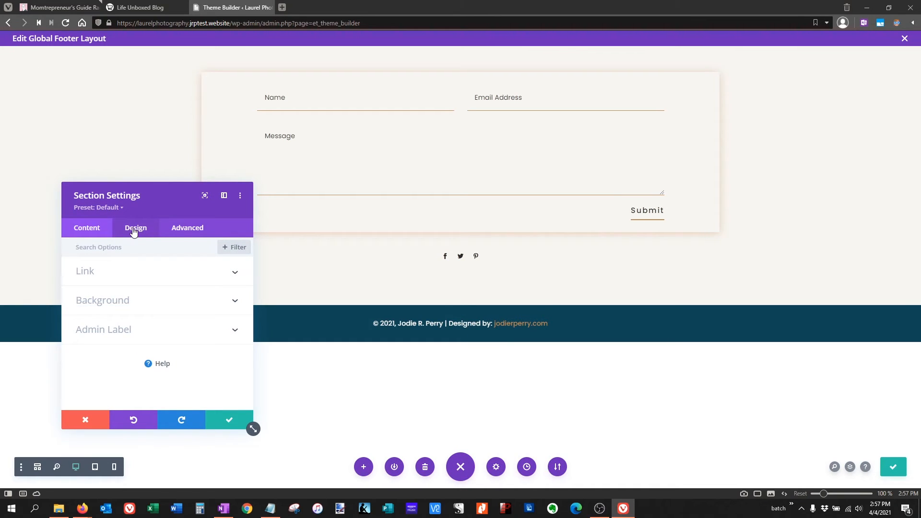
Set the contact-form section's bottom margin to -3% and save the section.
left_click(134, 230)
left_click(119, 355)
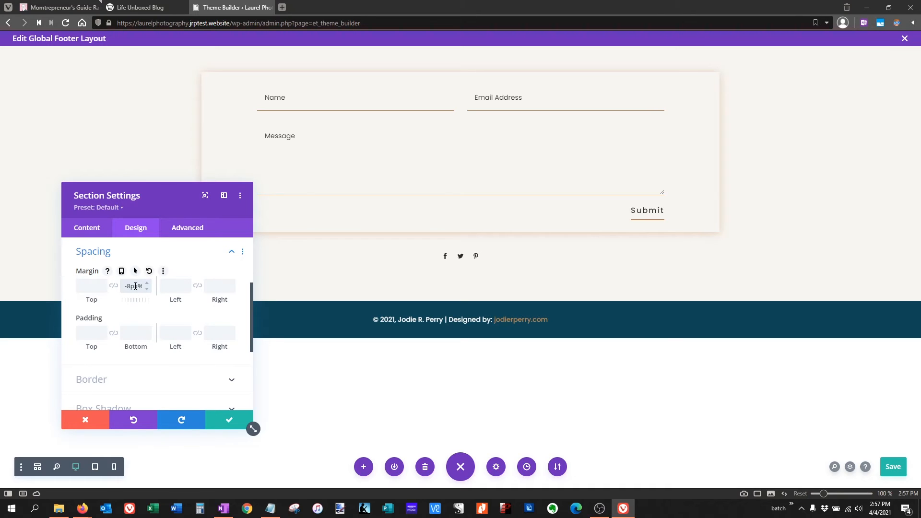
key("BackSpace")
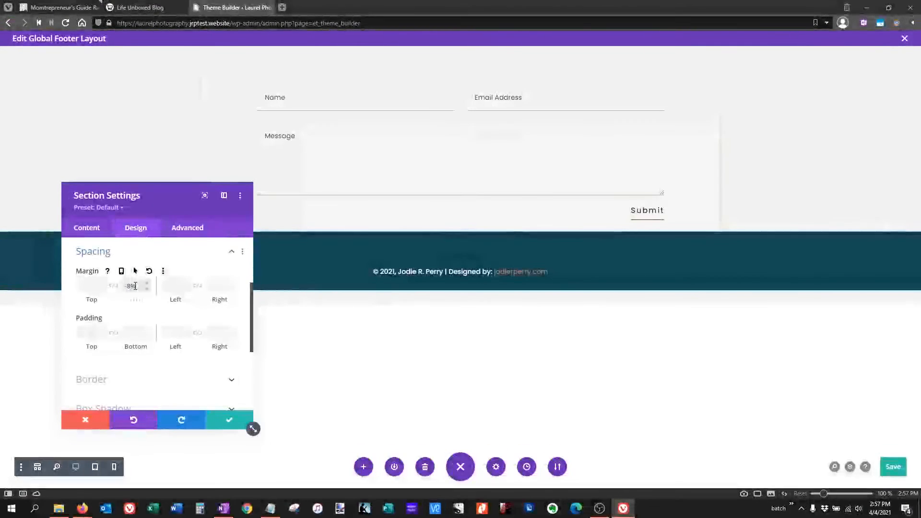
left_click(139, 311)
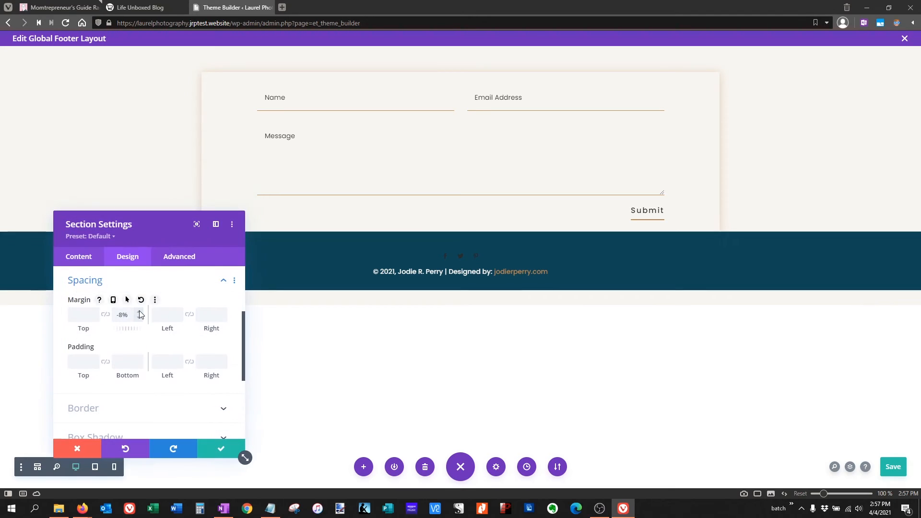
left_click(139, 312)
left_click(140, 312)
left_click(139, 311)
left_click(140, 312)
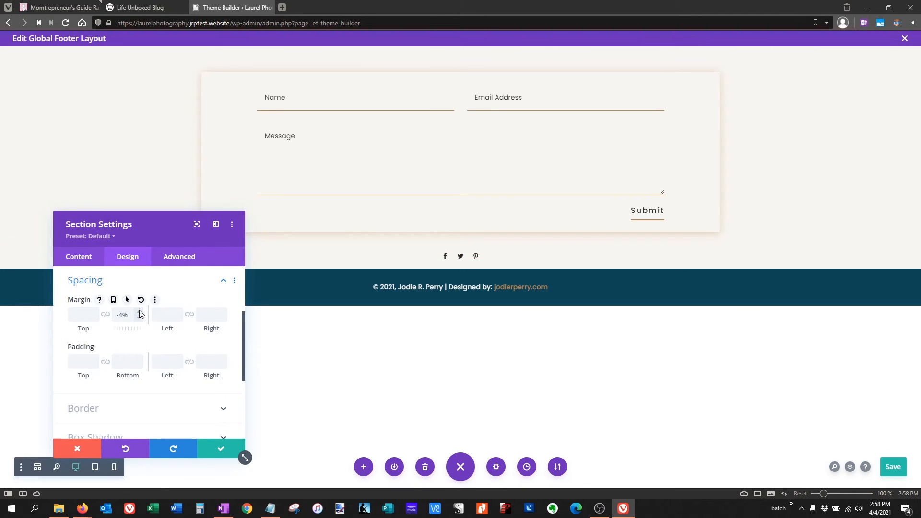
left_click(139, 313)
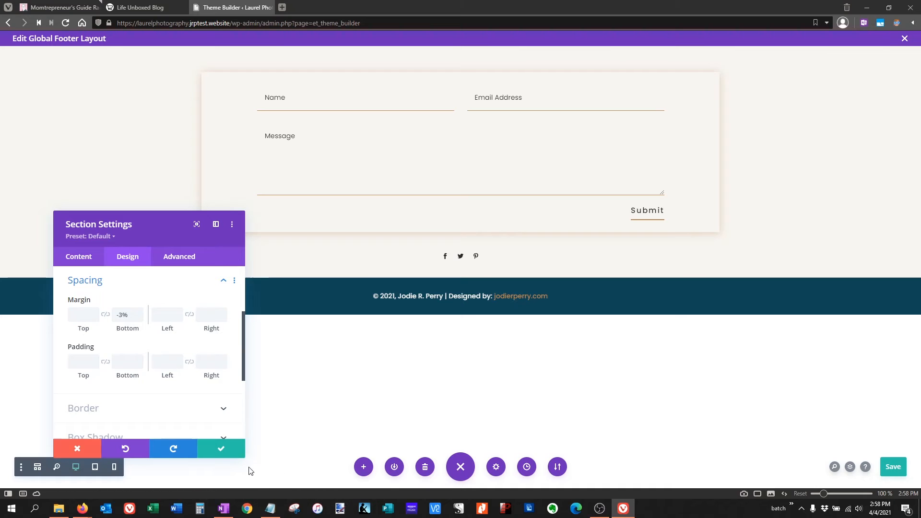
left_click(221, 450)
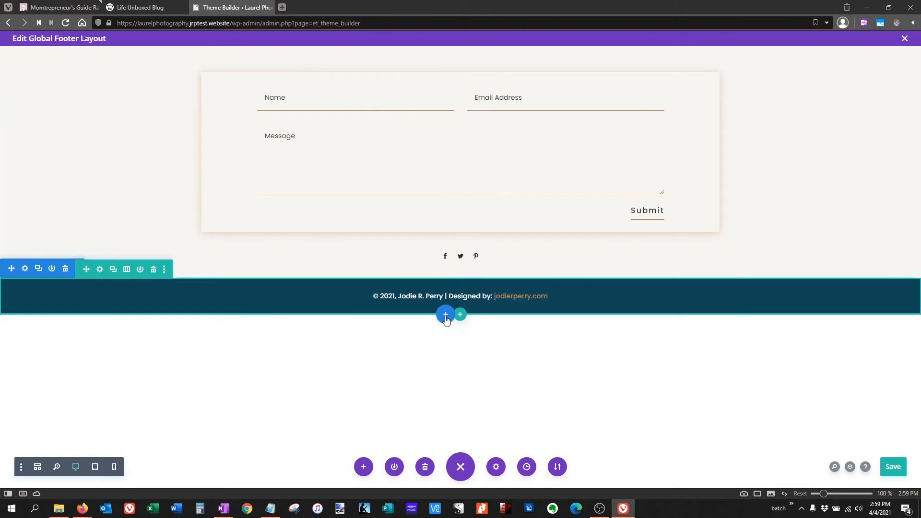
Add a regular section with a single-column row and a default Text module.
left_click(447, 315)
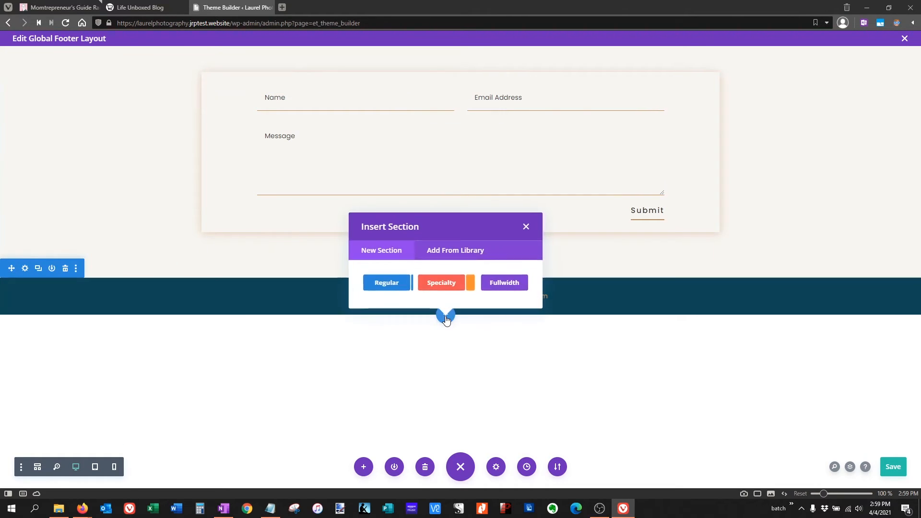
left_click(391, 283)
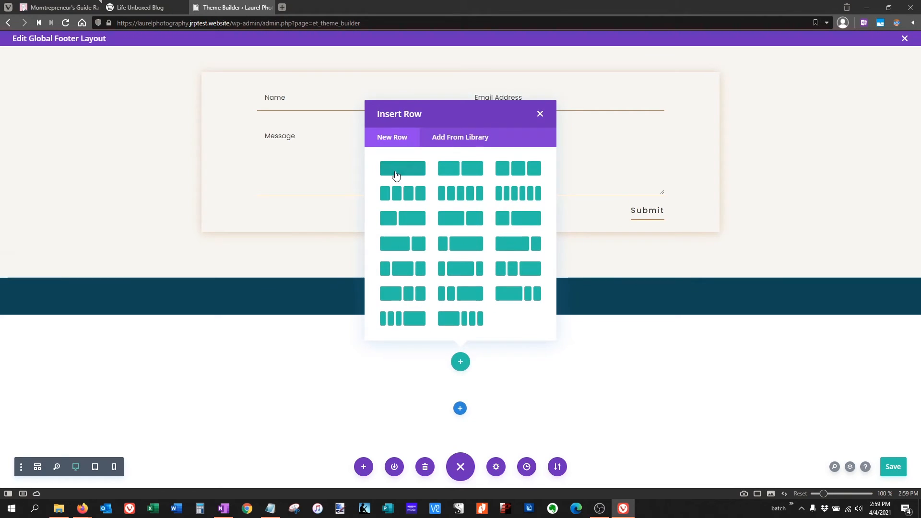
left_click(397, 173)
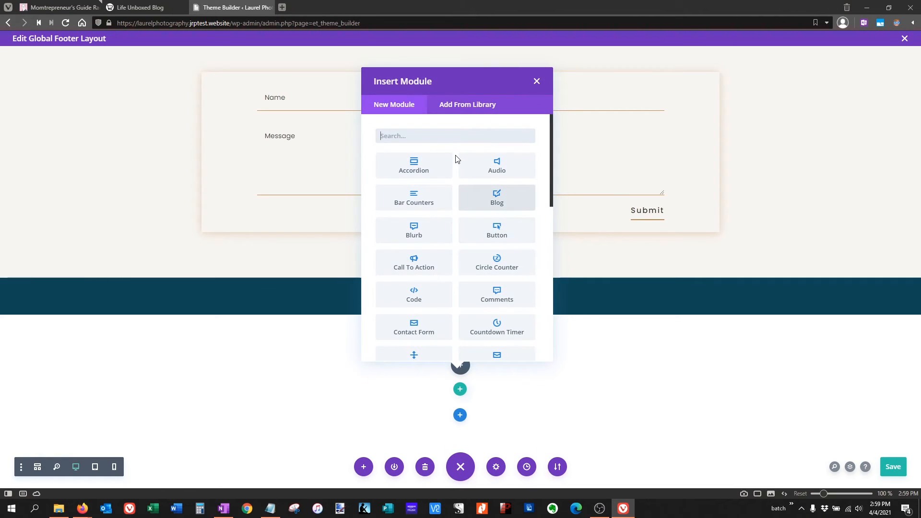
type("text")
left_click(450, 163)
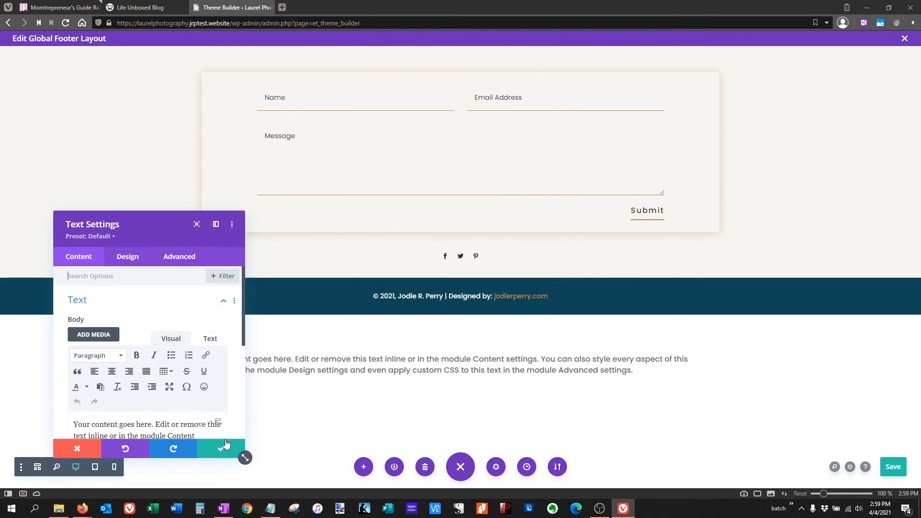
left_click(219, 448)
Drag the new text section to the top of the footer layout.
left_click(37, 467)
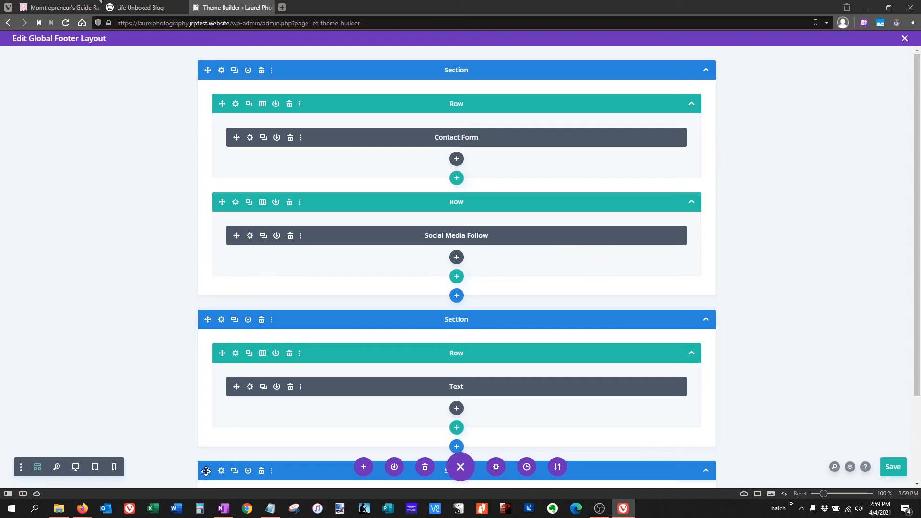
left_click_drag(206, 470, 50, 77)
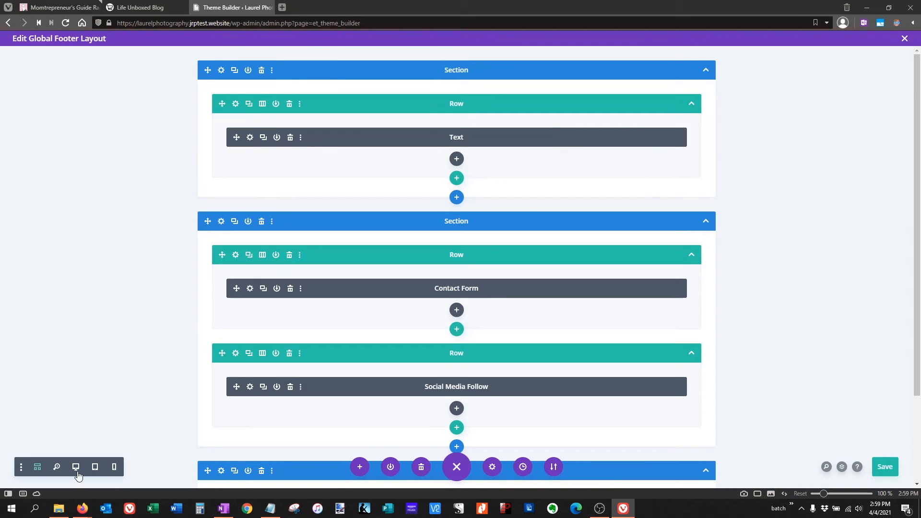
left_click(75, 466)
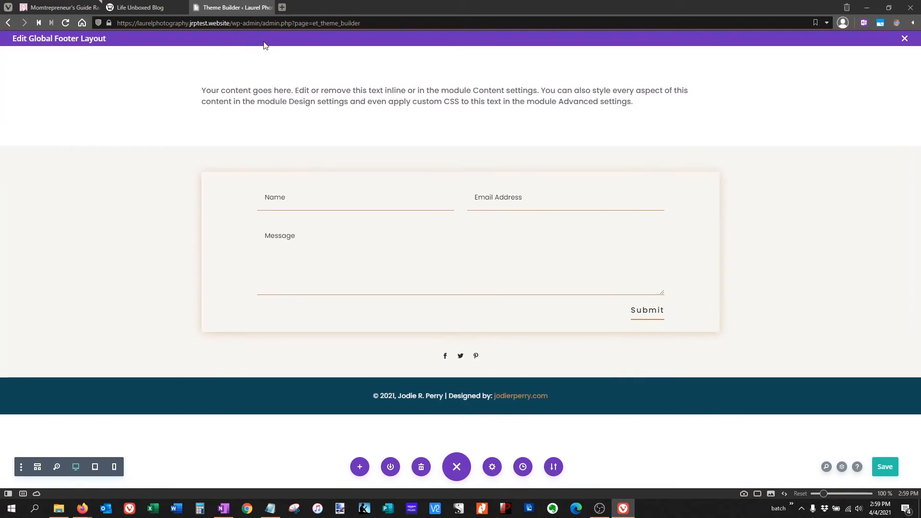
Replace the new Text module's placeholder with 'RSVP'.
mouse_move(288, 101)
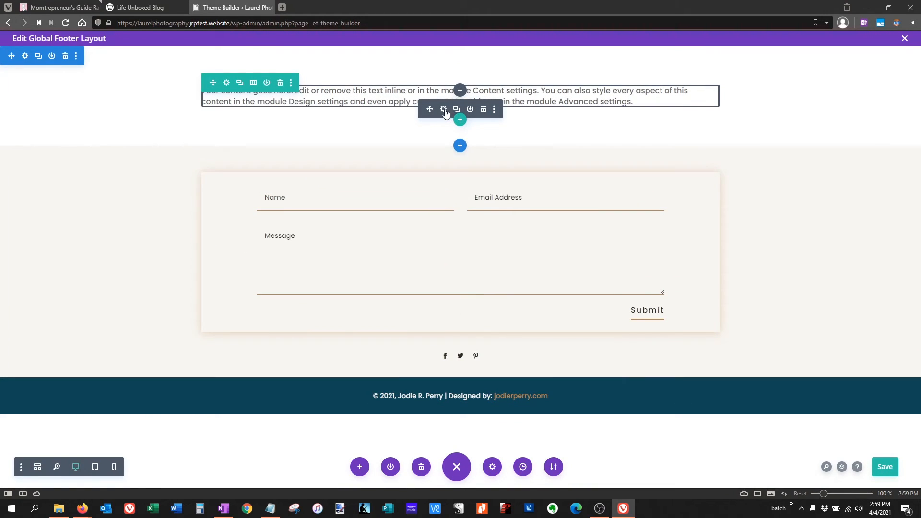
left_click(444, 109)
left_click_drag(157, 228, 217, 148)
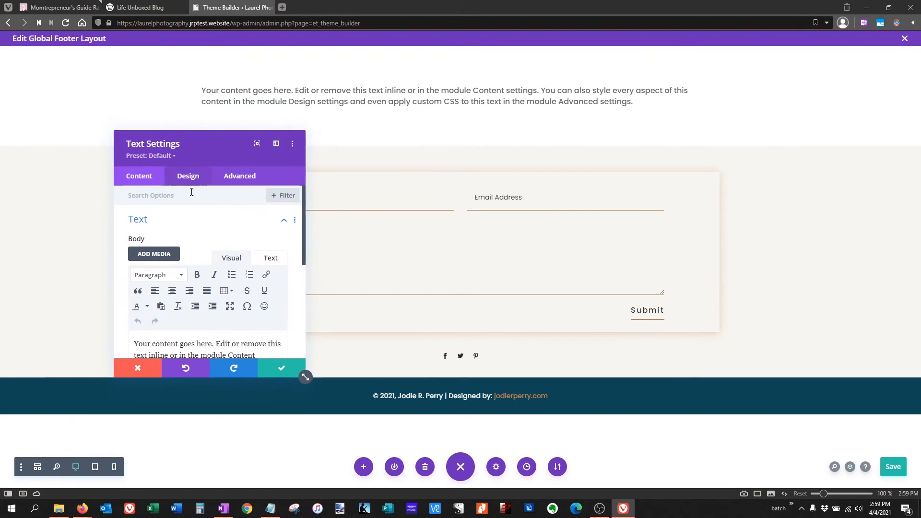
scroll(201, 293, "down", 1)
scroll(140, 295, "down", 1)
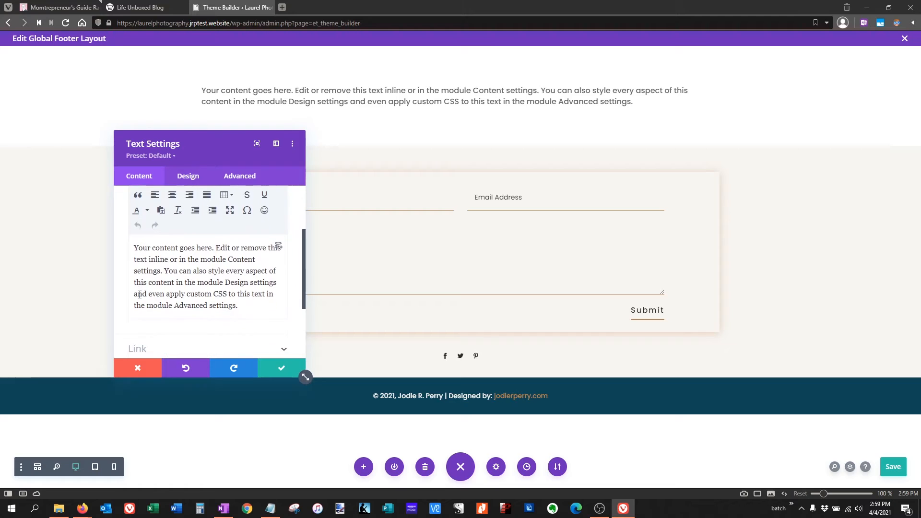
left_click_drag(135, 247, 240, 306)
type("RSVP")
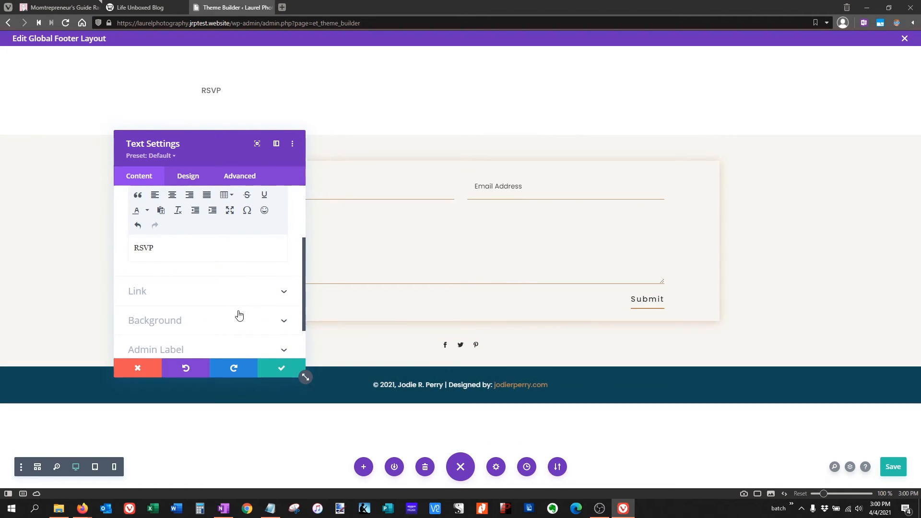
Format the word RSVP as Heading 1.
scroll(156, 239, "up", 1)
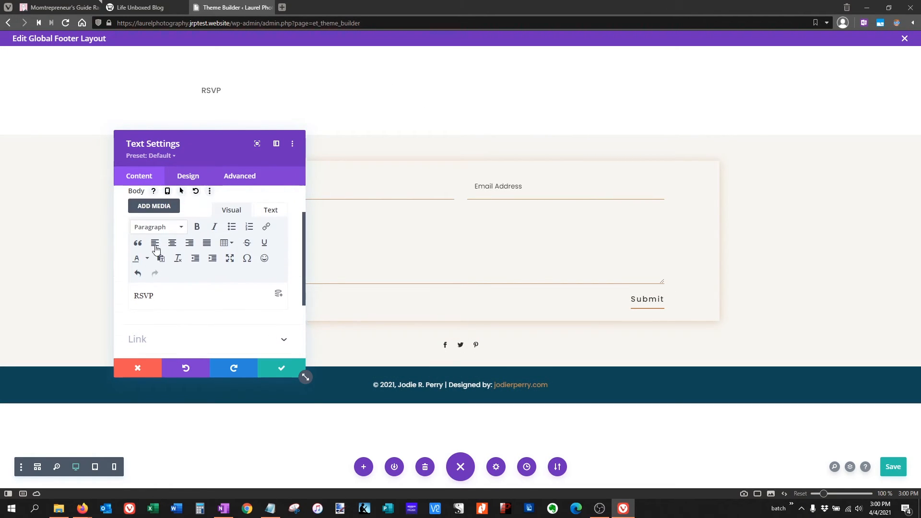
left_click_drag(155, 295, 135, 294)
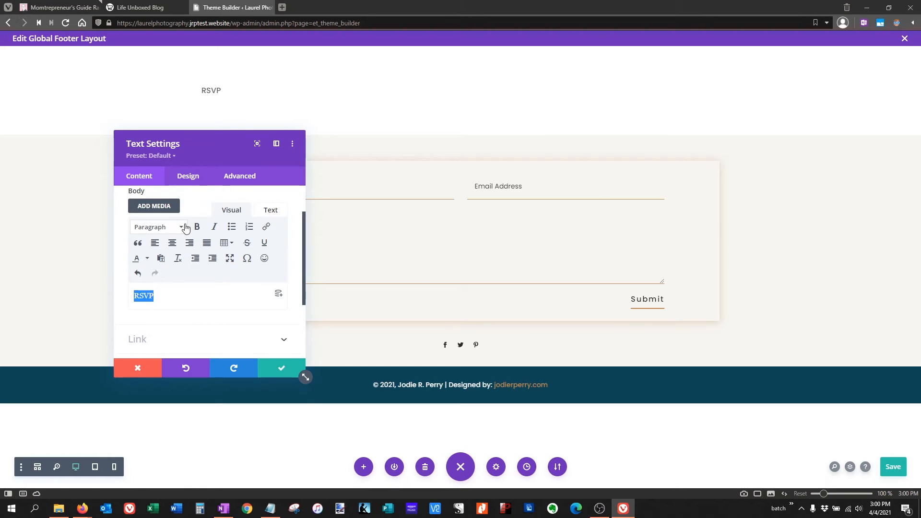
left_click(182, 227)
left_click(180, 268)
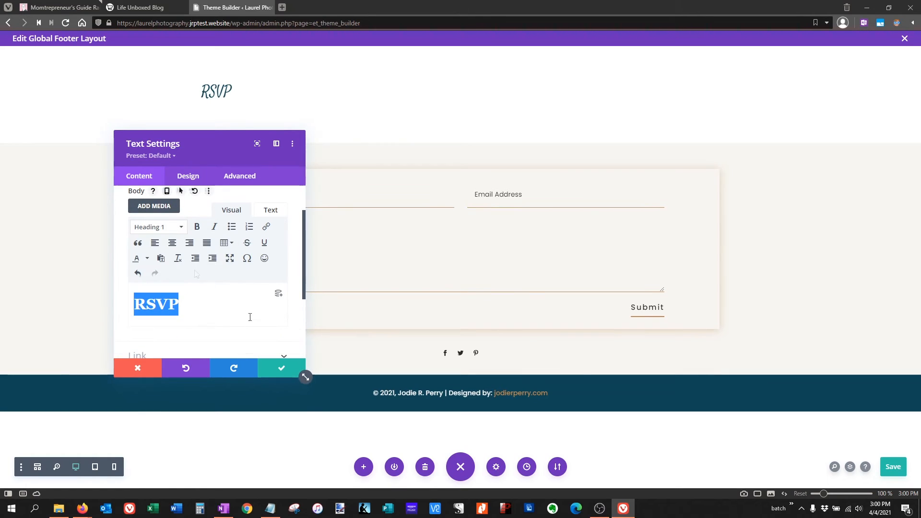
left_click(188, 177)
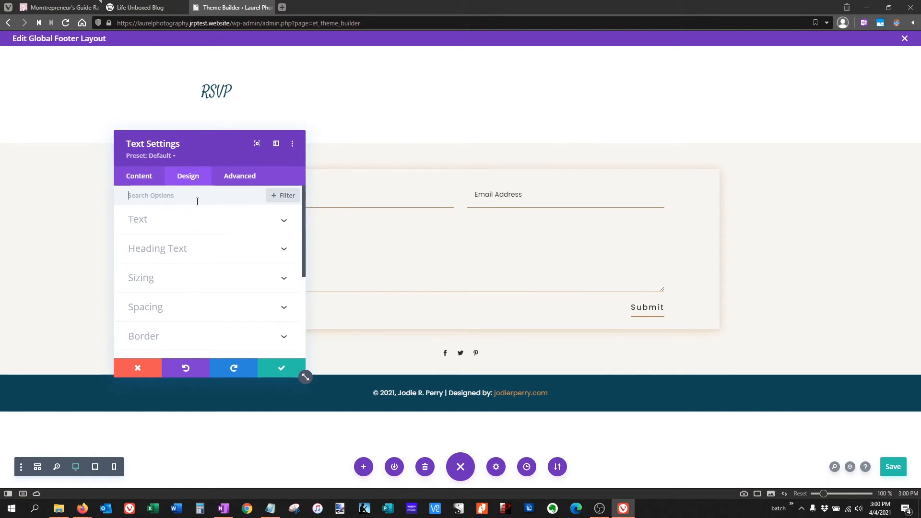
Colour the RSVP heading #bc8551 and lower its opacity.
left_click(154, 249)
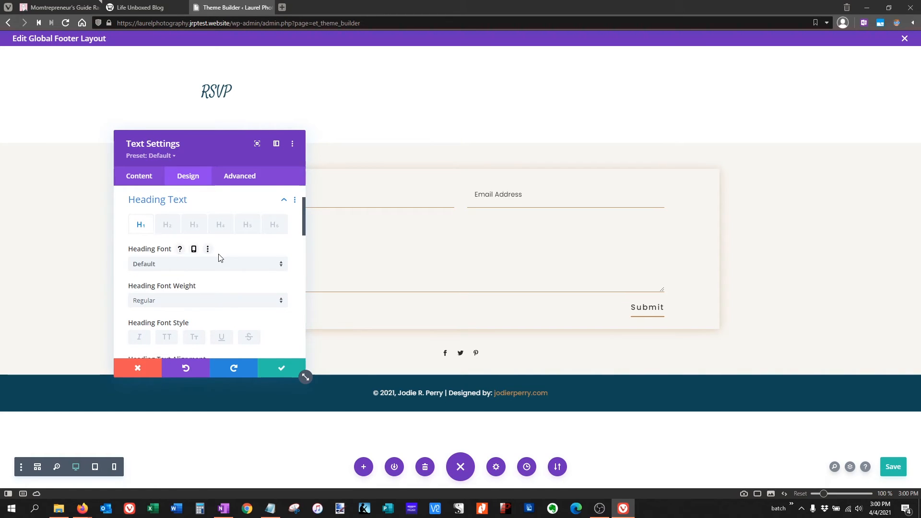
scroll(219, 258, "down", 3)
left_click(206, 272)
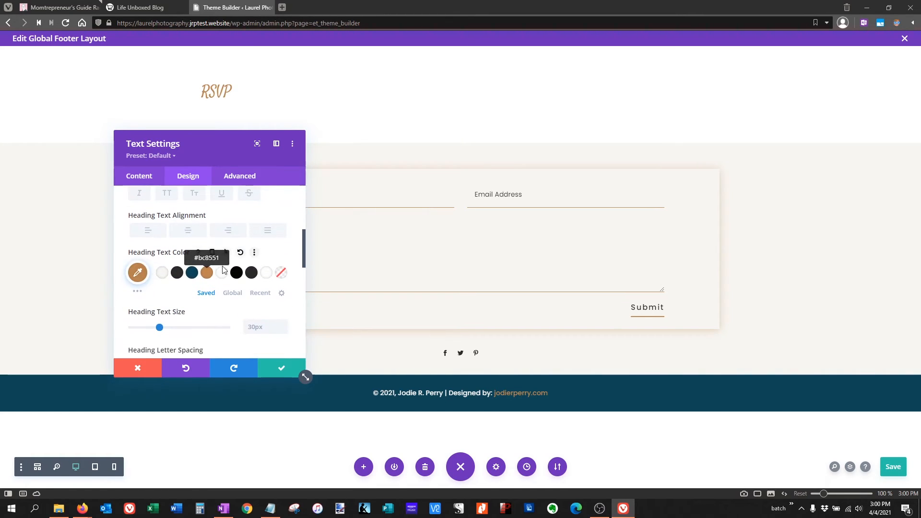
left_click(137, 273)
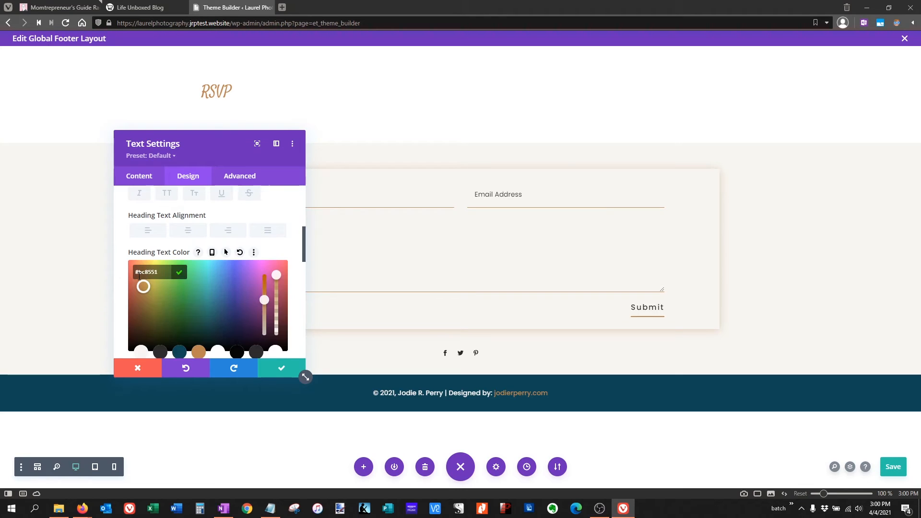
left_click_drag(276, 297, 281, 323)
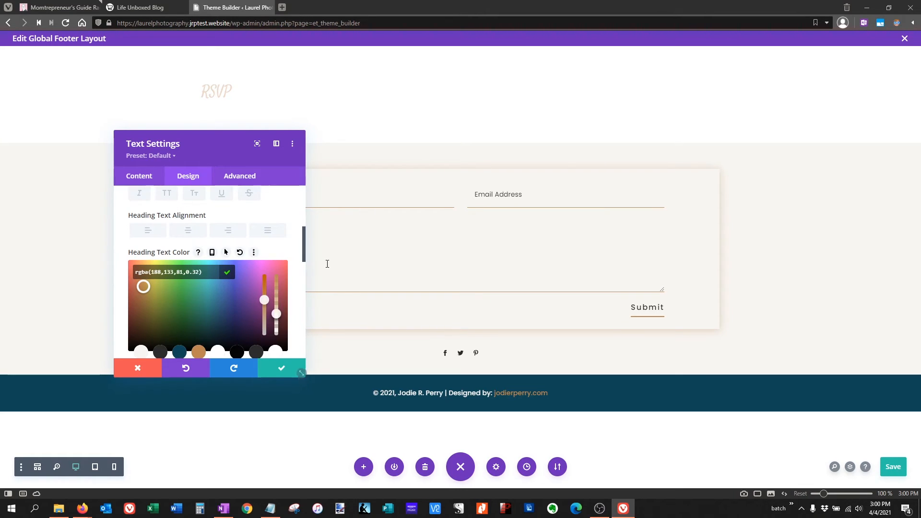
Size the heading 7.5vw, fade it to 0.19 opacity, centre it and save.
scroll(253, 259, "down", 1)
scroll(253, 259, "down", 1)
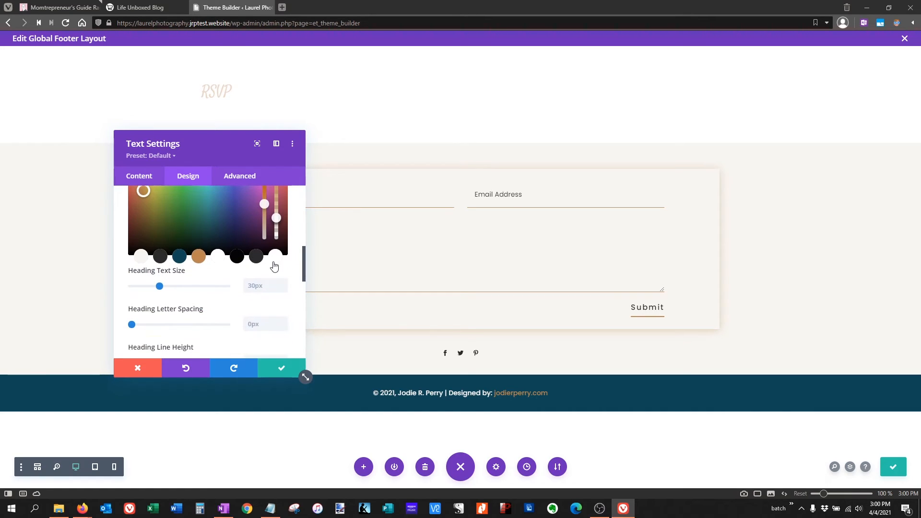
scroll(262, 286, "down", 1)
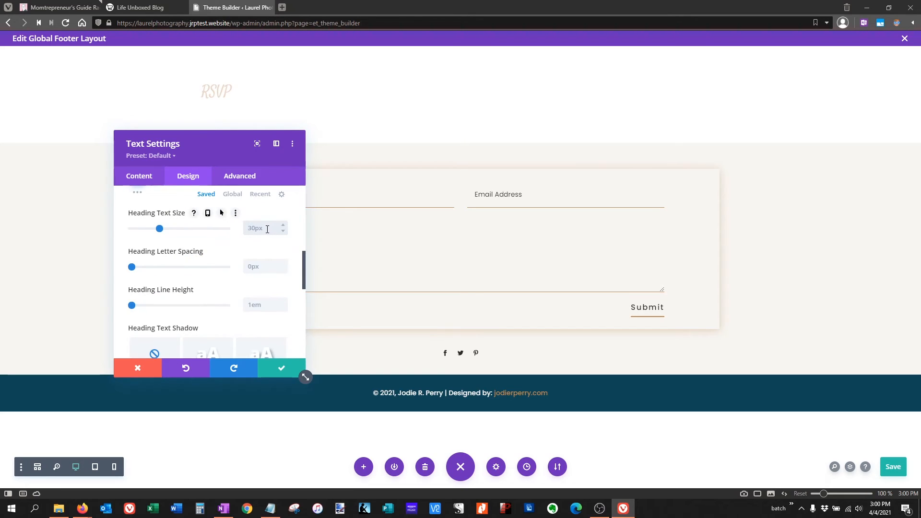
type("7.5vw")
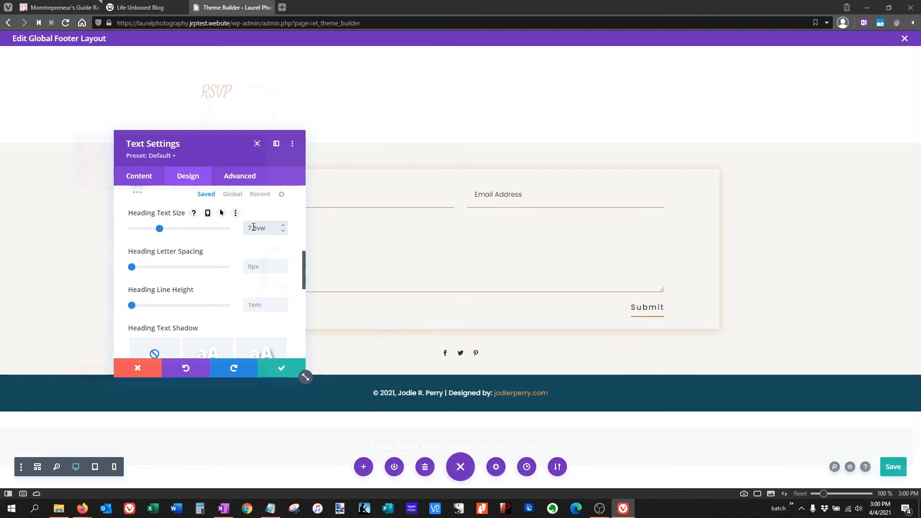
left_click_drag(209, 143, 123, 152)
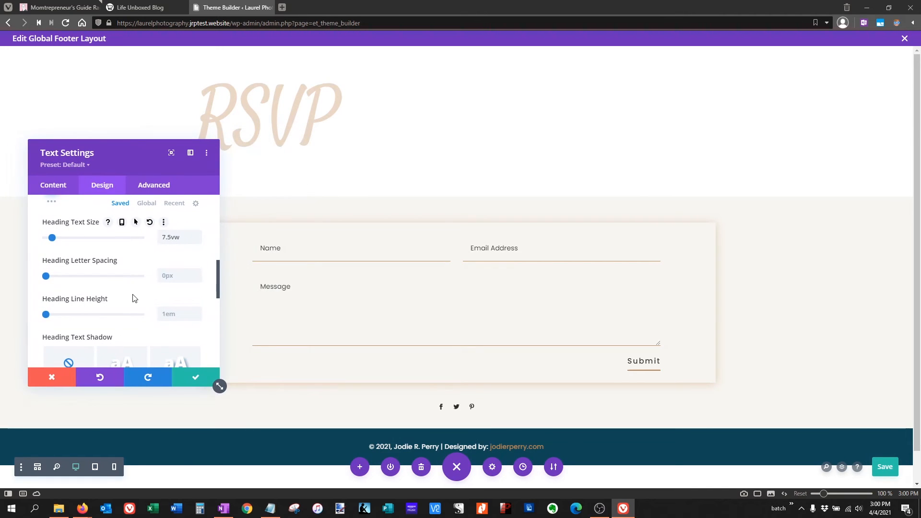
scroll(135, 298, "up", 2)
left_click(53, 326)
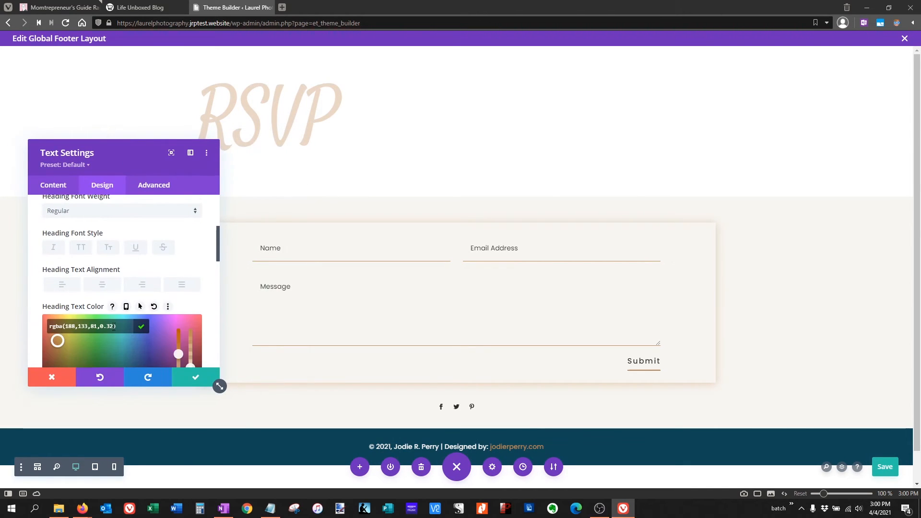
scroll(177, 306, "down", 1)
left_click_drag(193, 323, 193, 333)
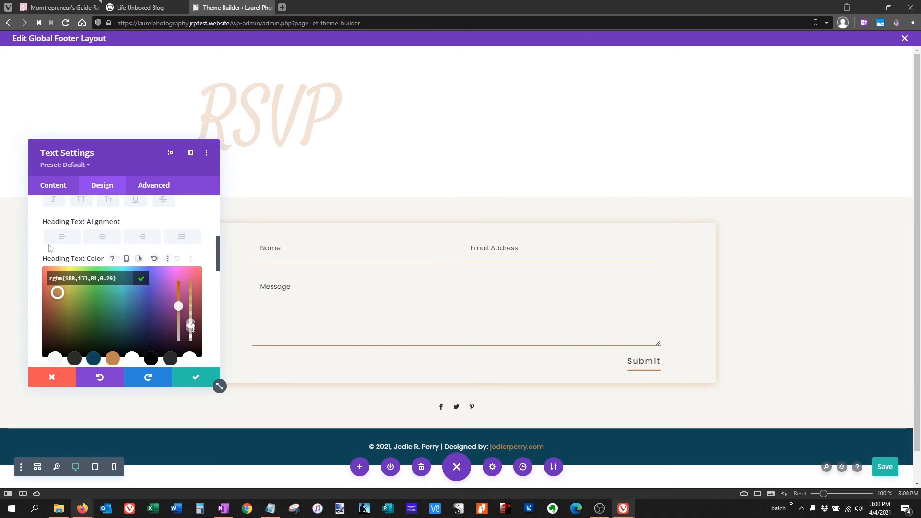
left_click(104, 240)
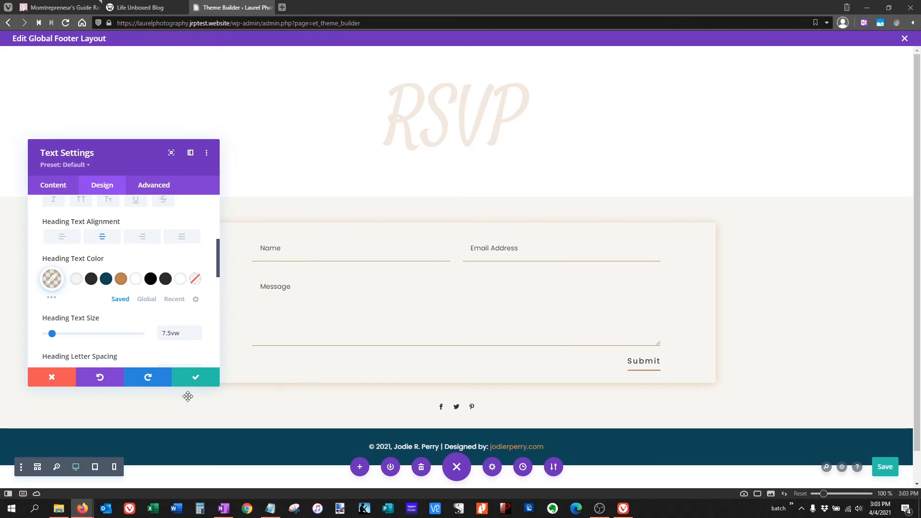
left_click(195, 378)
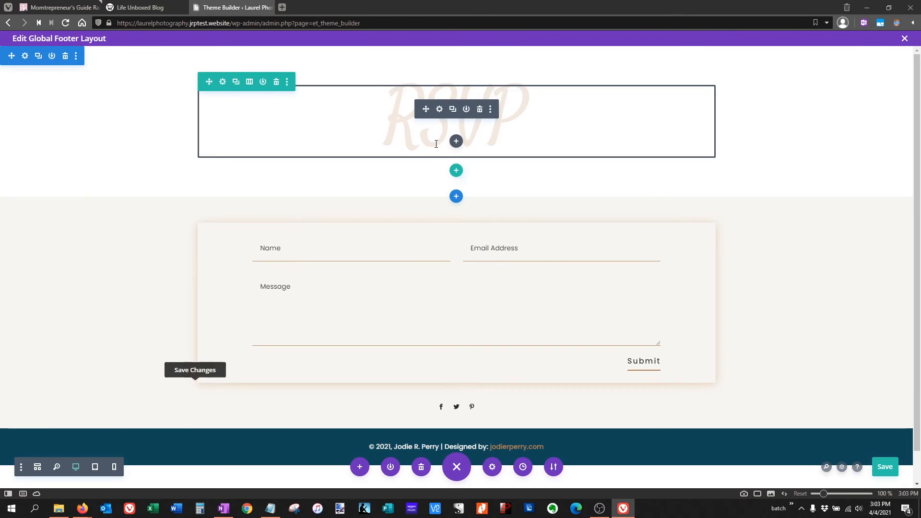
Add a Text module below RSVP reading 'Tell me about your big day!'.
left_click(457, 143)
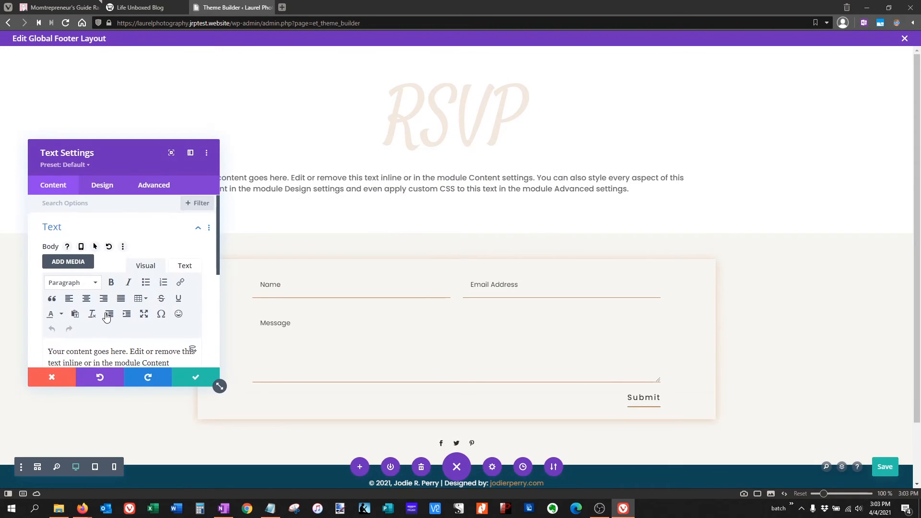
scroll(104, 317, "down", 1)
left_click_drag(48, 307, 151, 363)
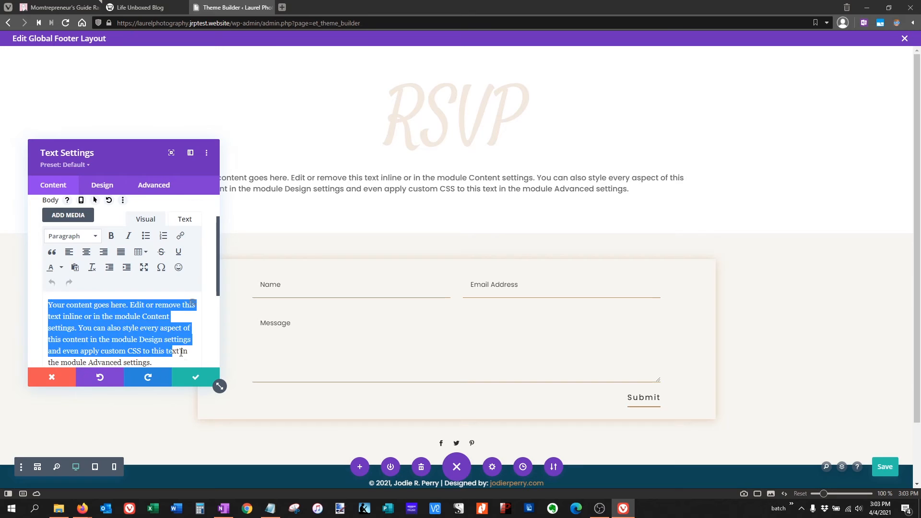
scroll(120, 312, "down", 2)
type("Tell me about your big day!")
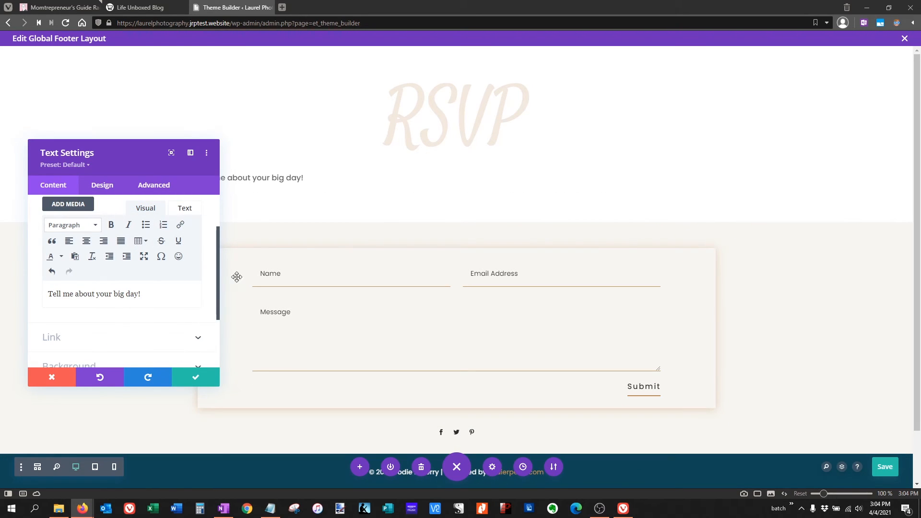
Centre the tagline's Heading 2 text and save the footer layout.
left_click_drag(49, 295, 141, 295)
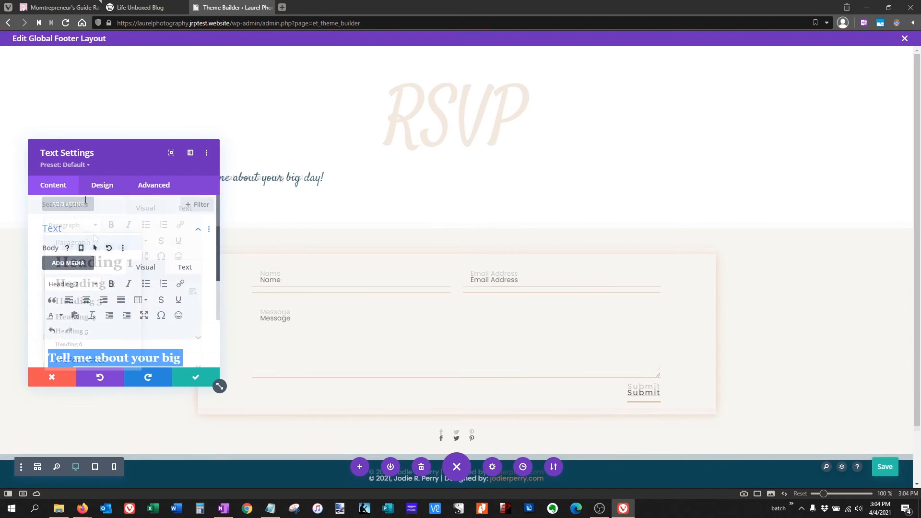
left_click(107, 189)
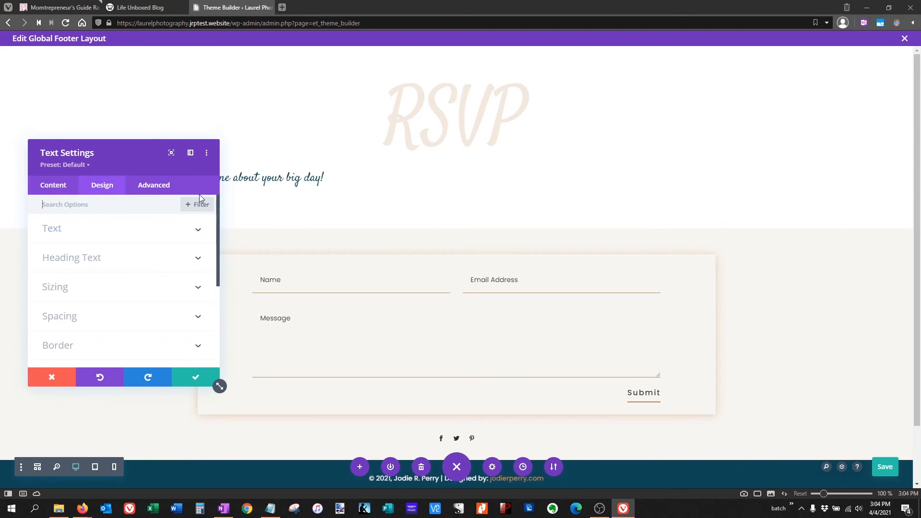
left_click(52, 264)
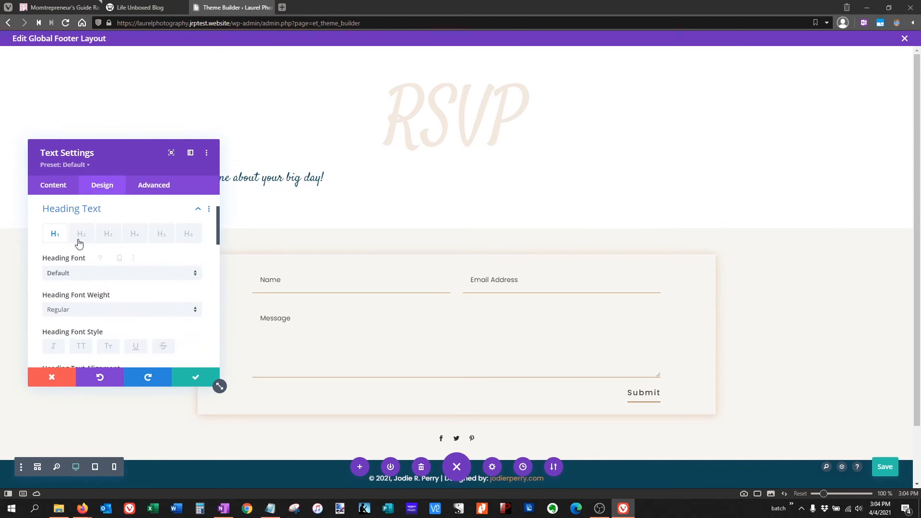
left_click(82, 235)
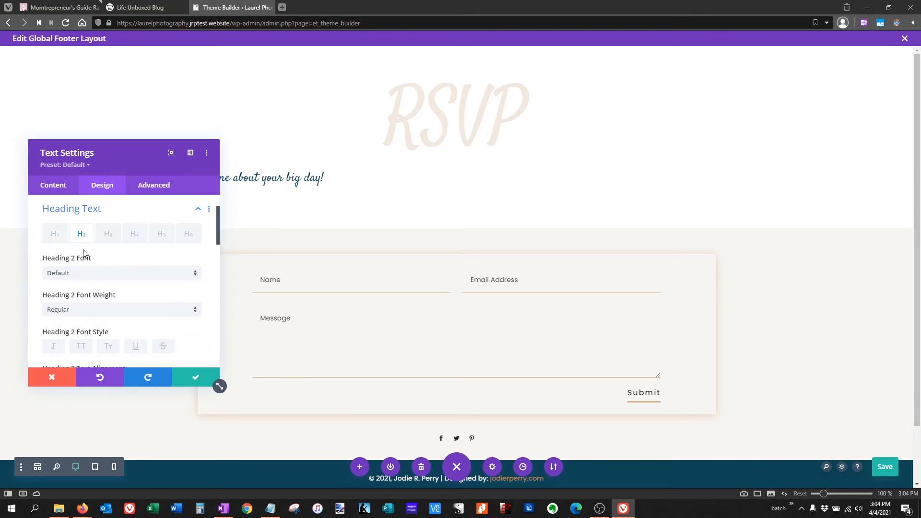
scroll(89, 303, "down", 1)
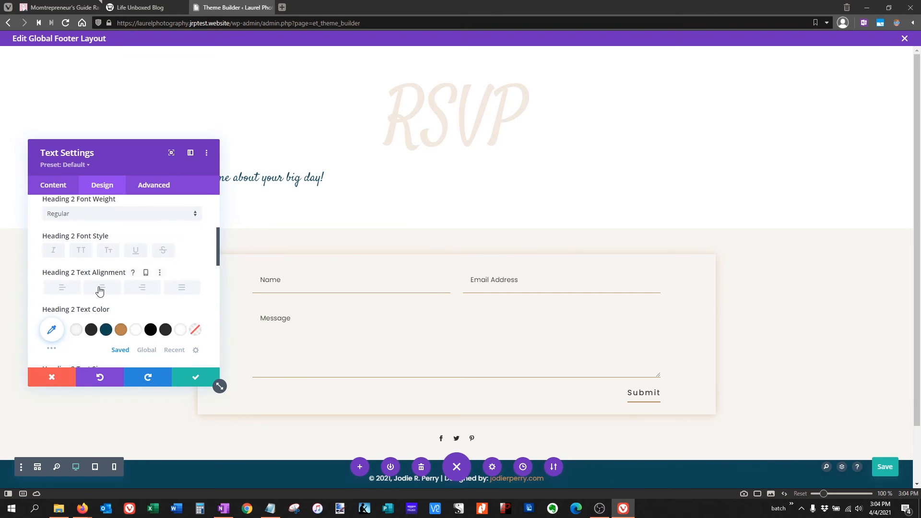
left_click(99, 290)
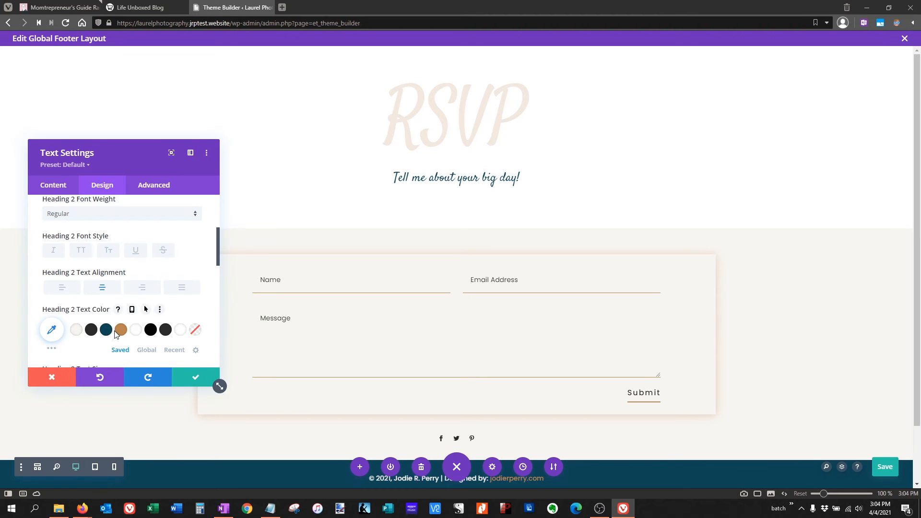
scroll(115, 334, "down", 2)
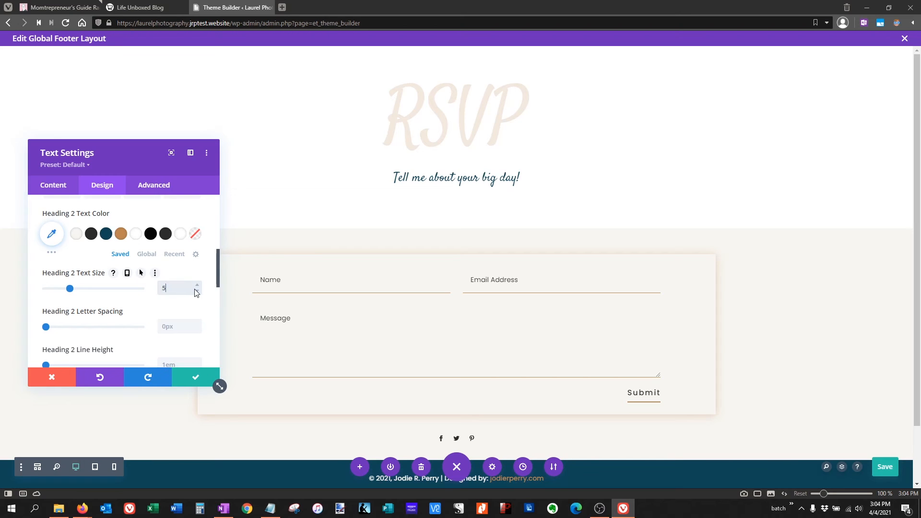
type("x")
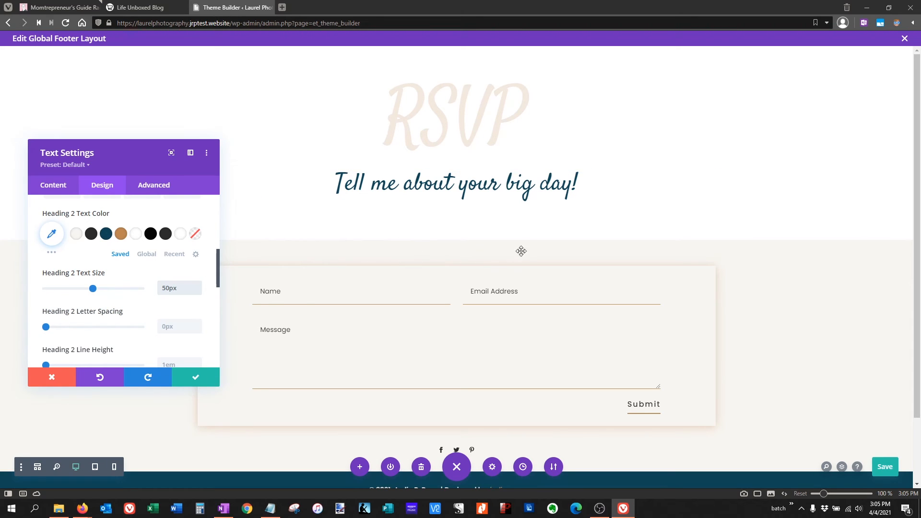
key("ctrl+s")
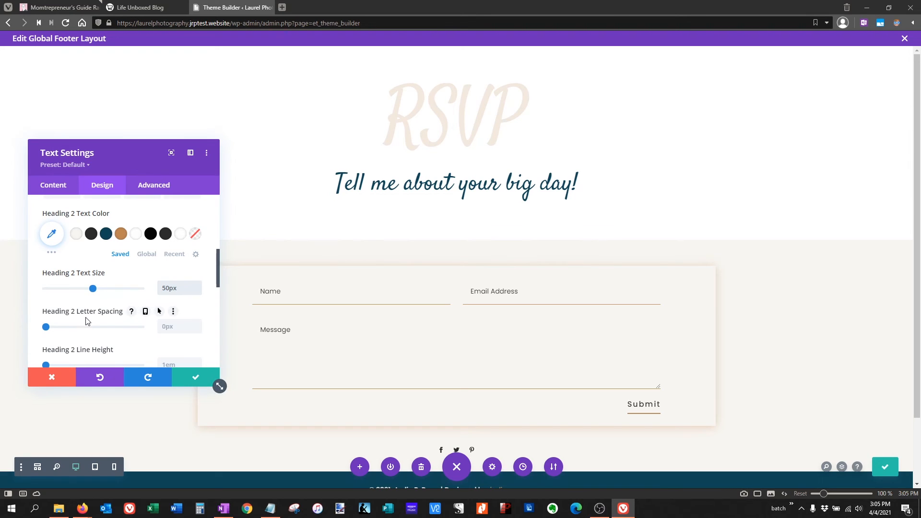
Set the tagline's top margin to -10% and save its text settings.
scroll(87, 320, "up", 5)
scroll(86, 321, "down", 10)
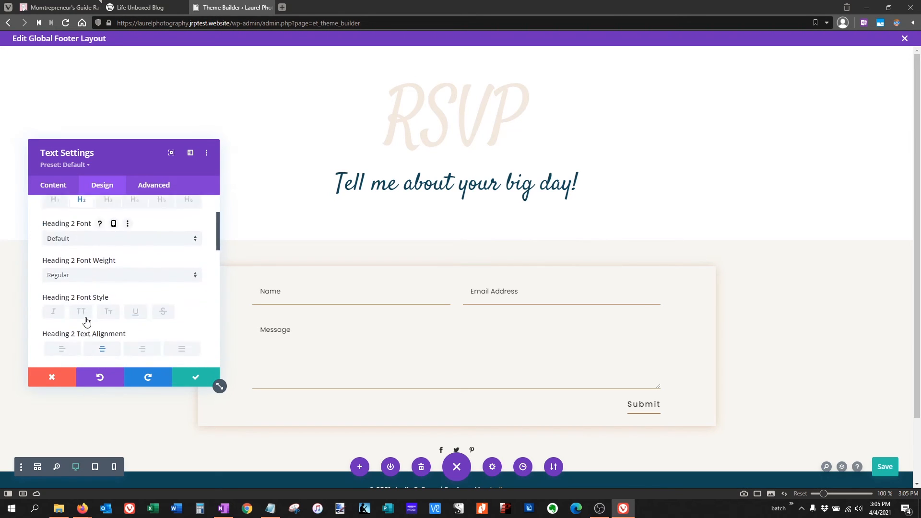
scroll(87, 321, "down", 2)
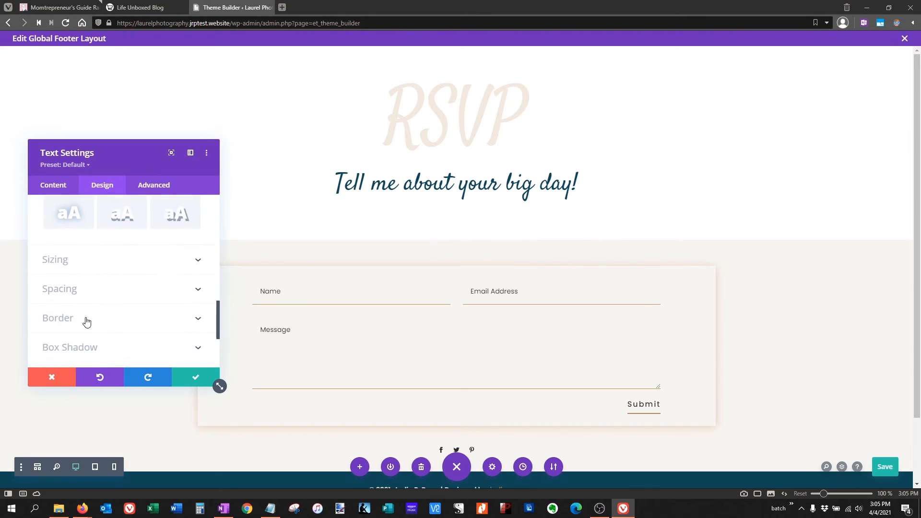
left_click(84, 289)
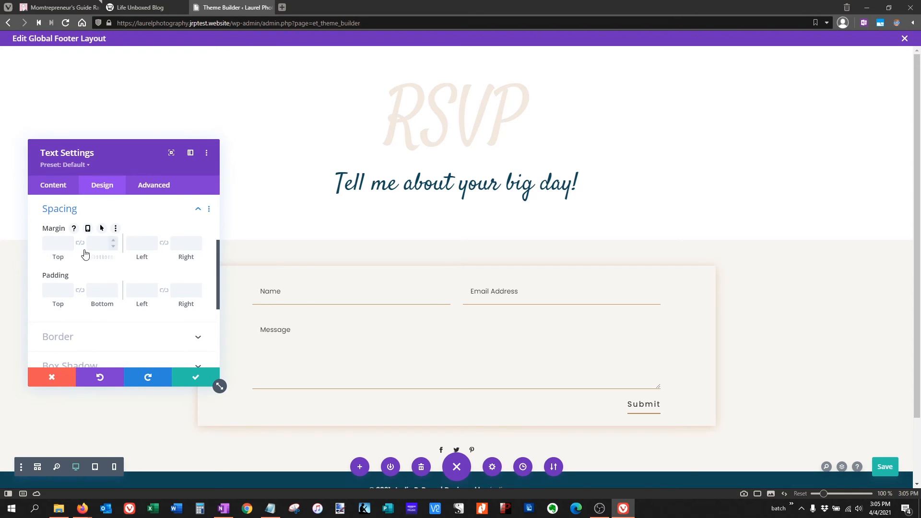
left_click(55, 243)
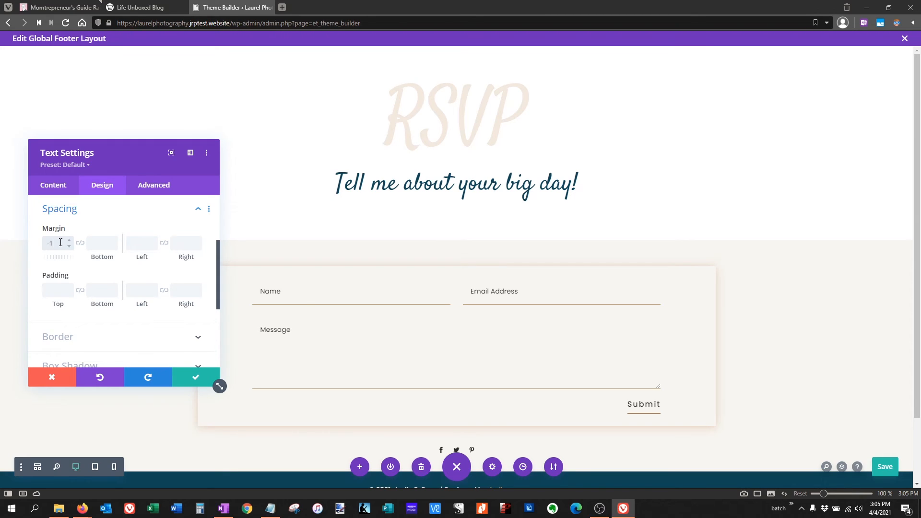
type("-10px")
key("BackSpace")
key("BackSpace")
type("%")
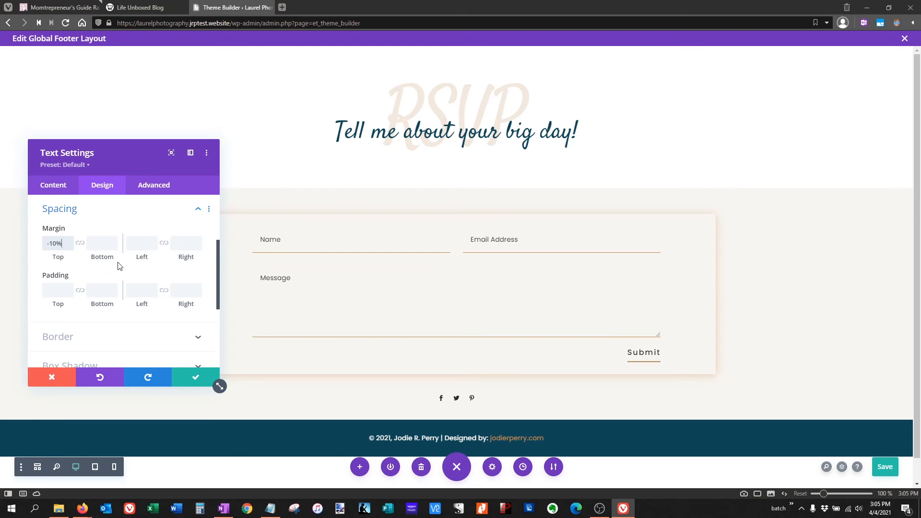
left_click(198, 379)
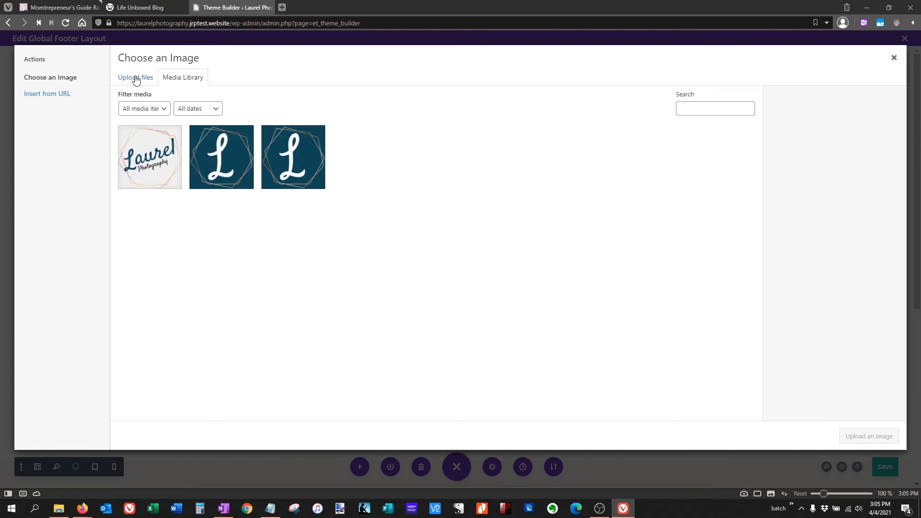
Upload Divider.png and insert it into the image module.
left_click(134, 77)
left_click(488, 239)
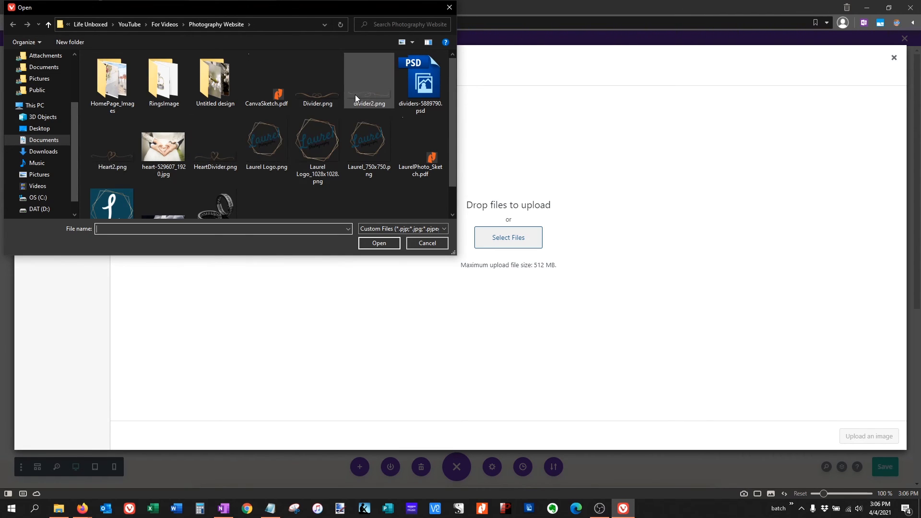
left_click(318, 96)
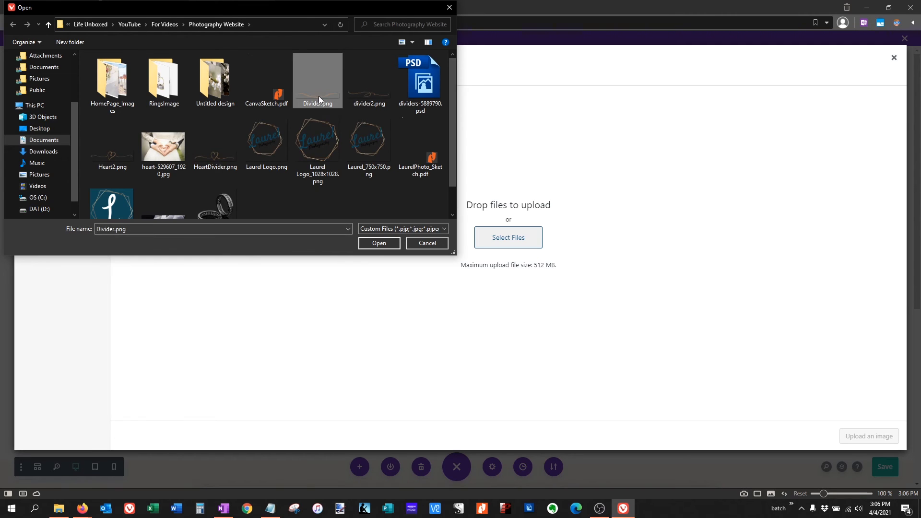
left_click(371, 244)
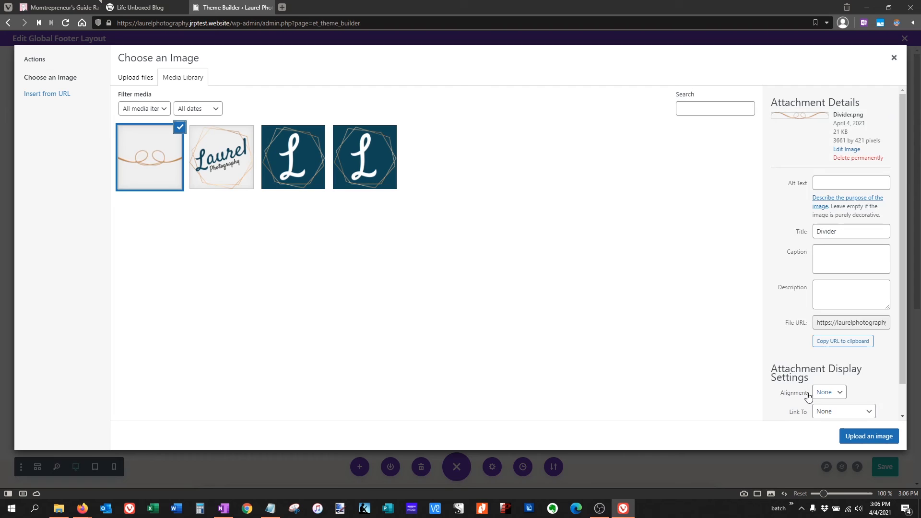
left_click(849, 438)
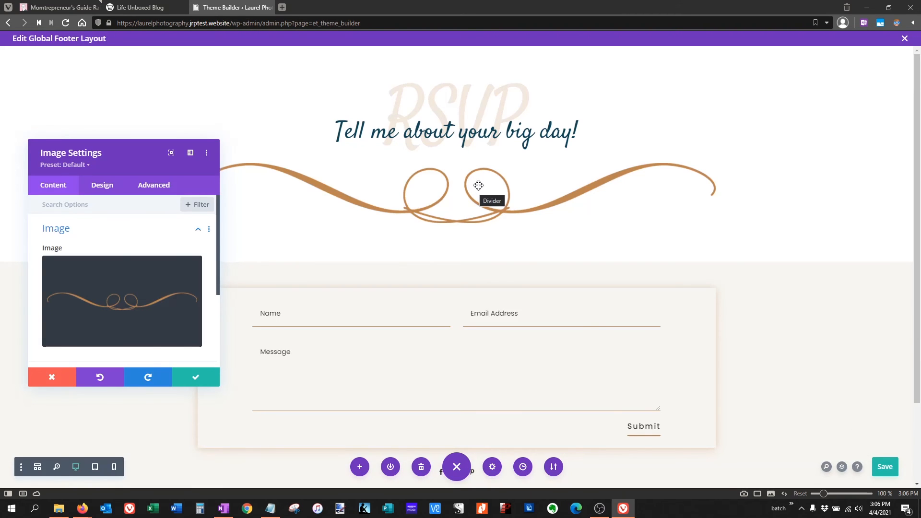
Shrink the divider image to 31% width and centre it.
left_click(103, 187)
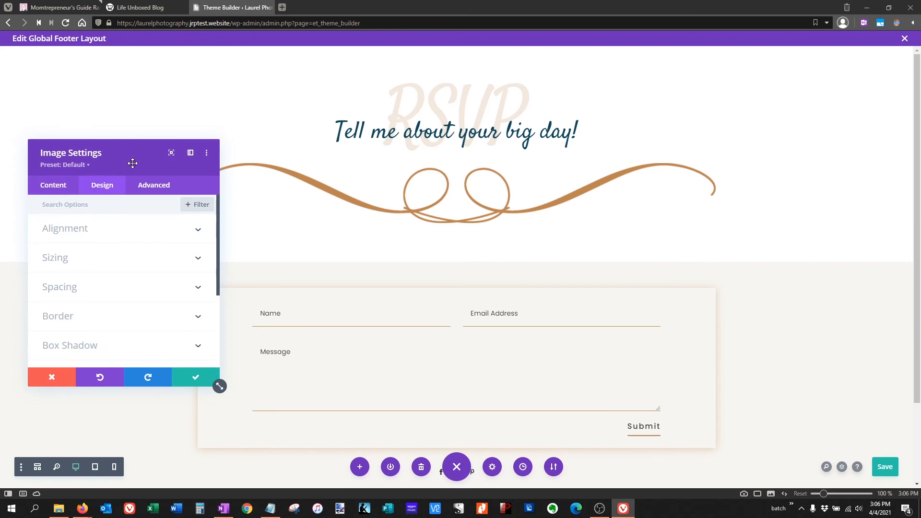
left_click(100, 262)
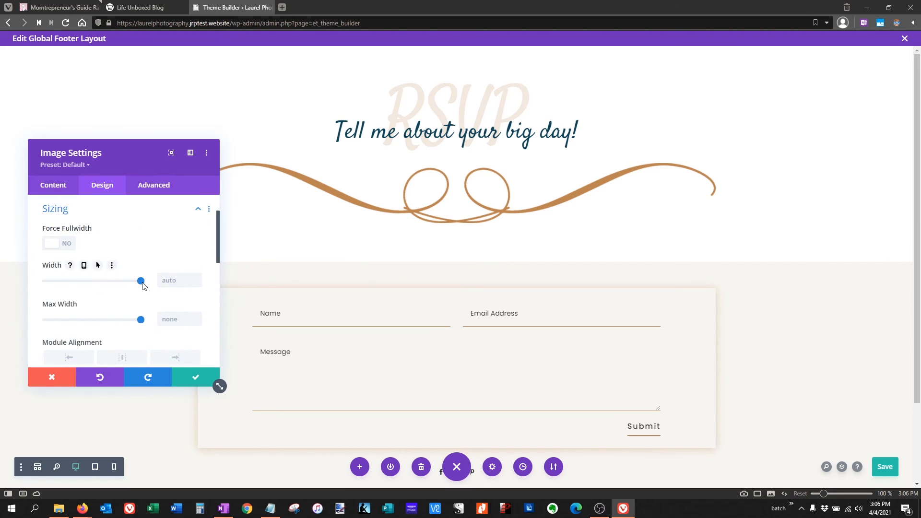
left_click_drag(141, 281, 91, 281)
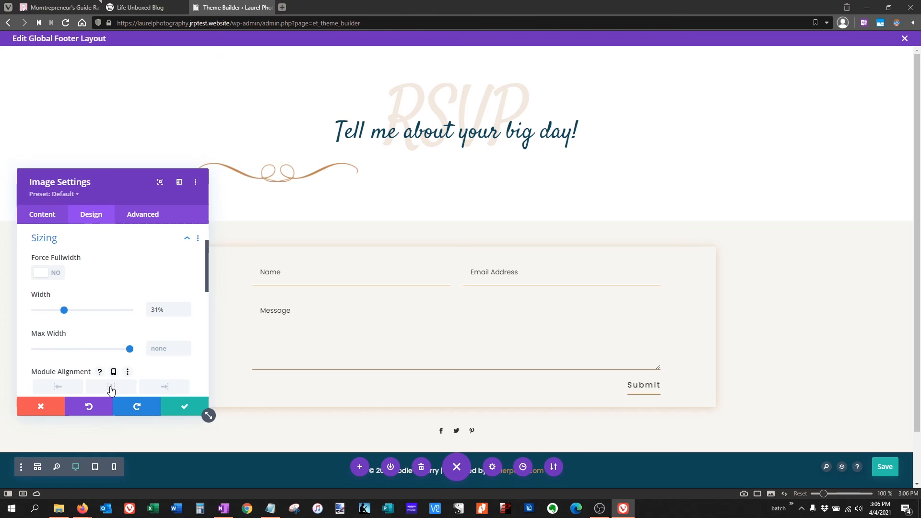
left_click(113, 387)
Fade the divider image to 41% opacity.
scroll(112, 385, "down", 5)
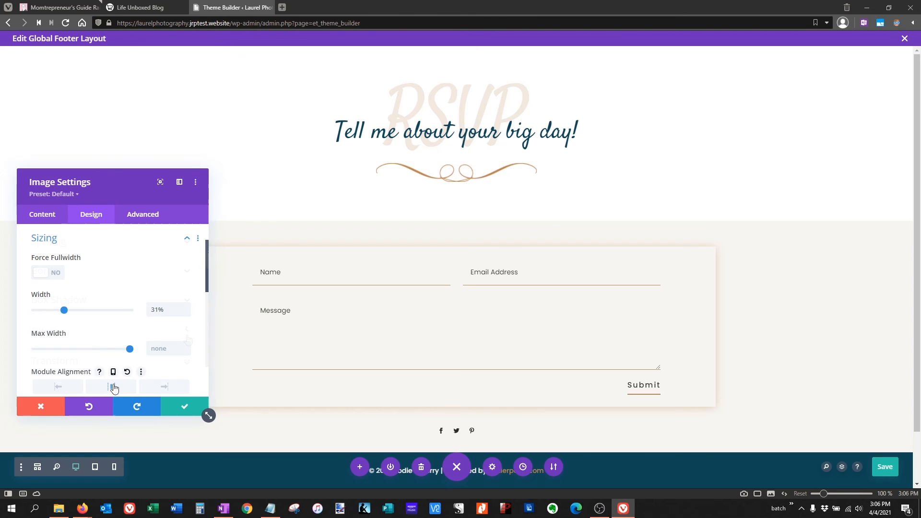
scroll(60, 288, "up", 1)
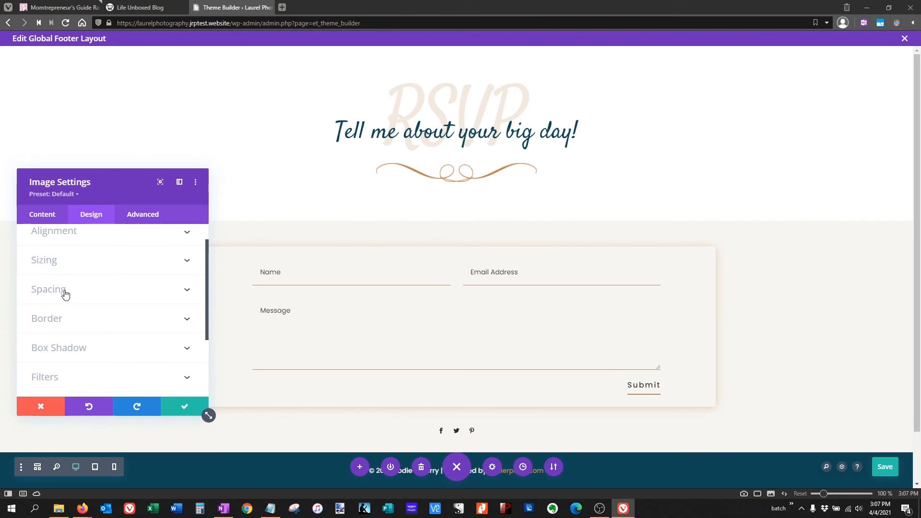
scroll(63, 295, "down", 1)
left_click(57, 330)
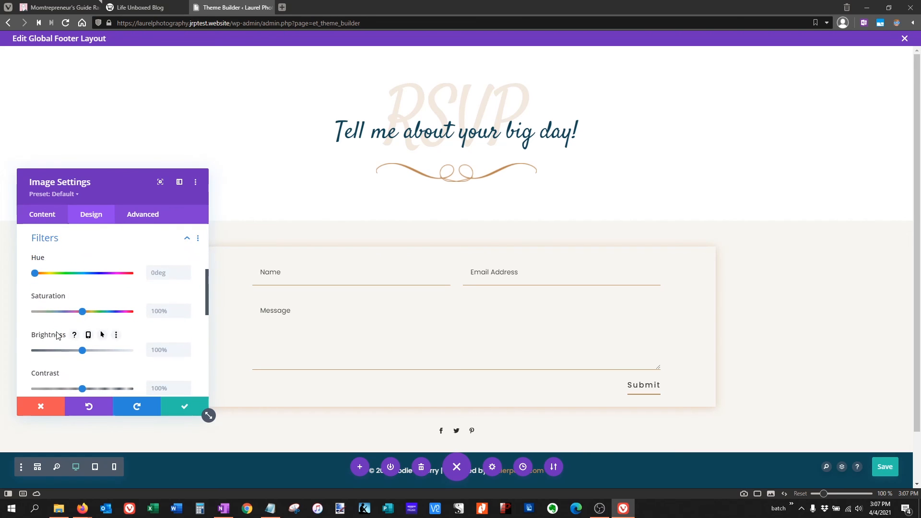
scroll(57, 333, "down", 4)
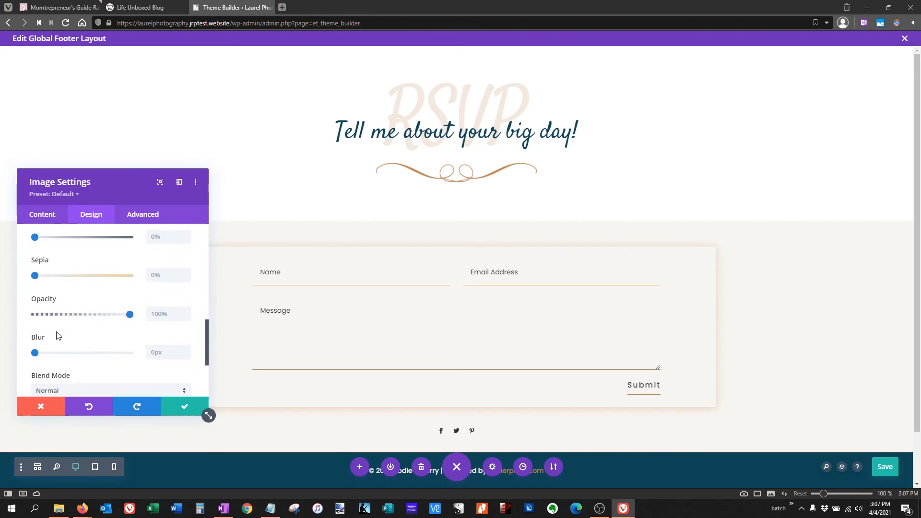
left_click_drag(129, 313, 74, 313)
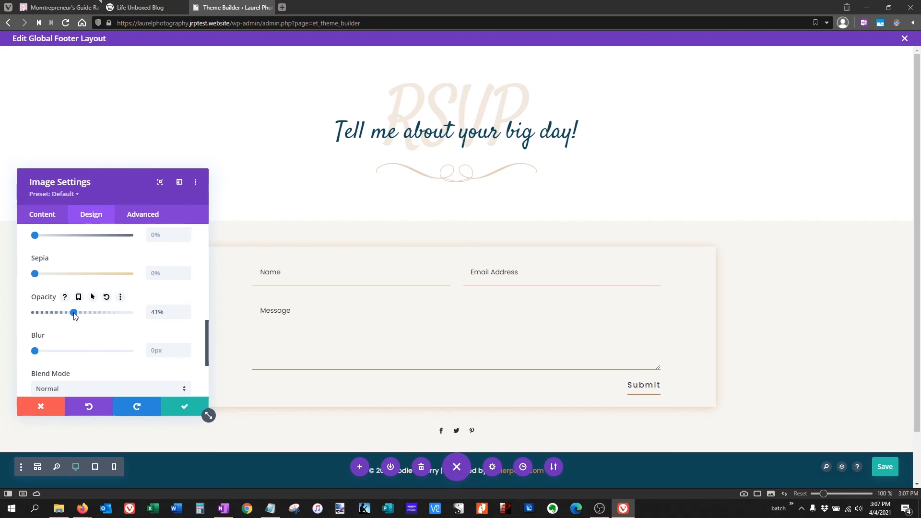
Give the divider image a -1% top margin and apply the settings.
scroll(83, 335, "up", 2)
scroll(82, 336, "up", 10)
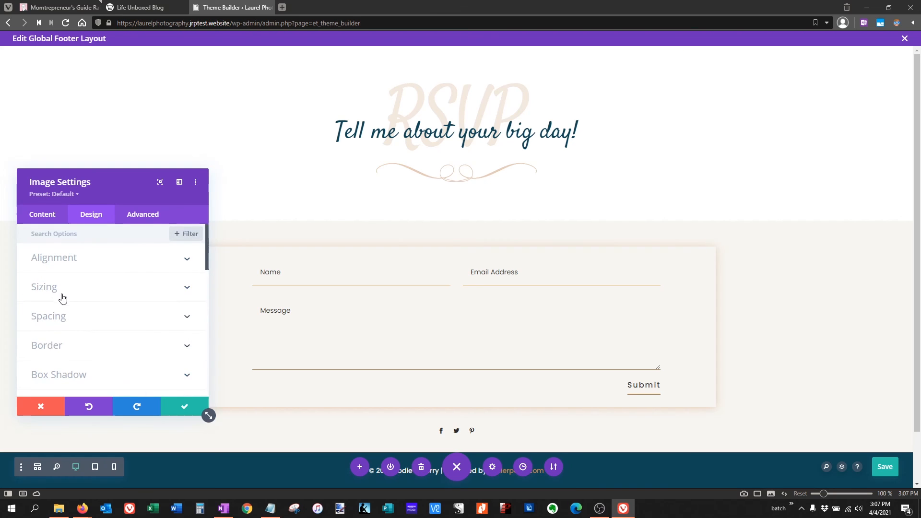
left_click(63, 316)
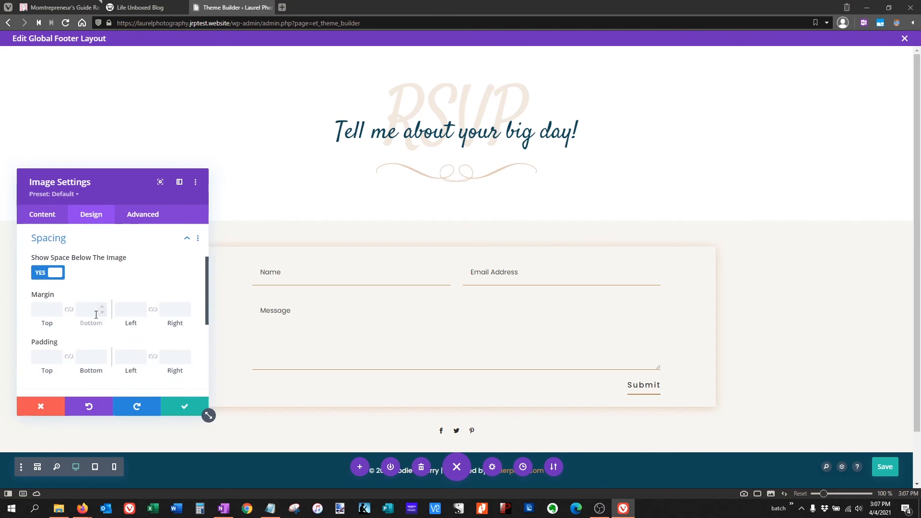
left_click(60, 310)
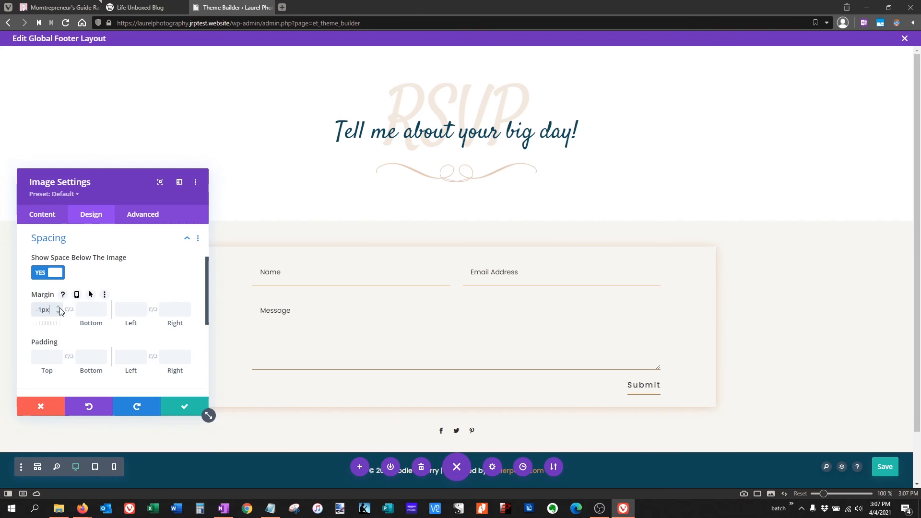
key("BackSpace")
key("BackSpace")
type("%")
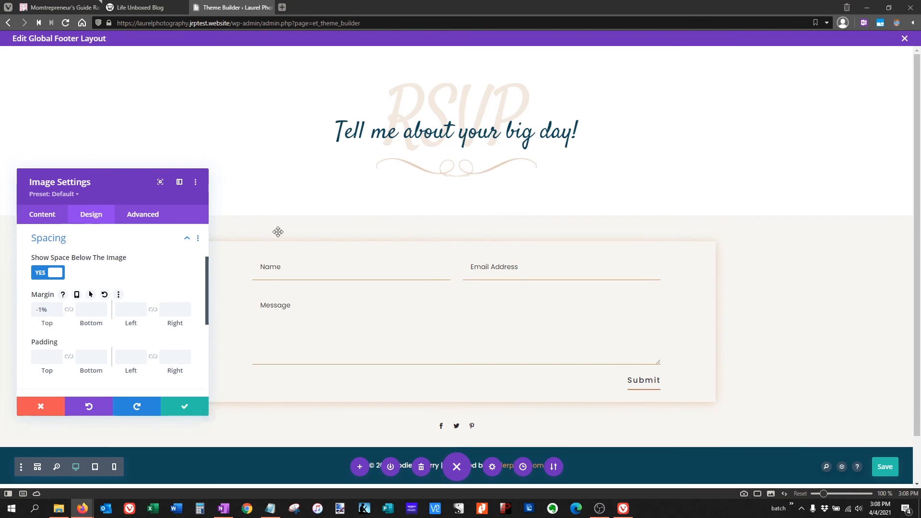
left_click(192, 410)
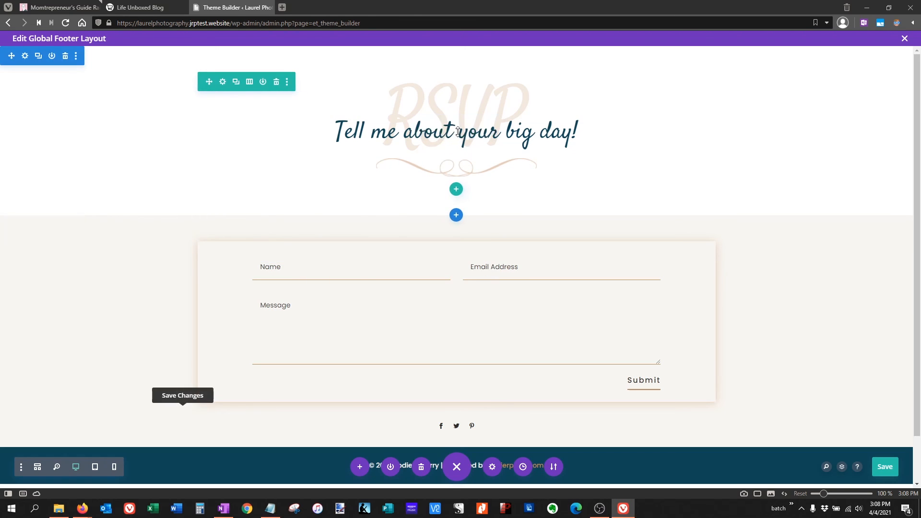
Set the tagline section's bottom padding to 0px and apply the change.
left_click(25, 58)
left_click(88, 216)
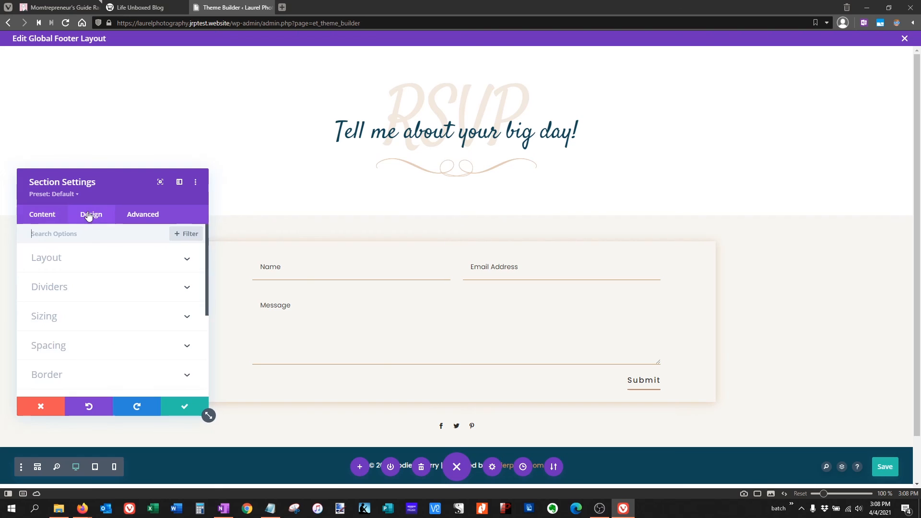
left_click(84, 347)
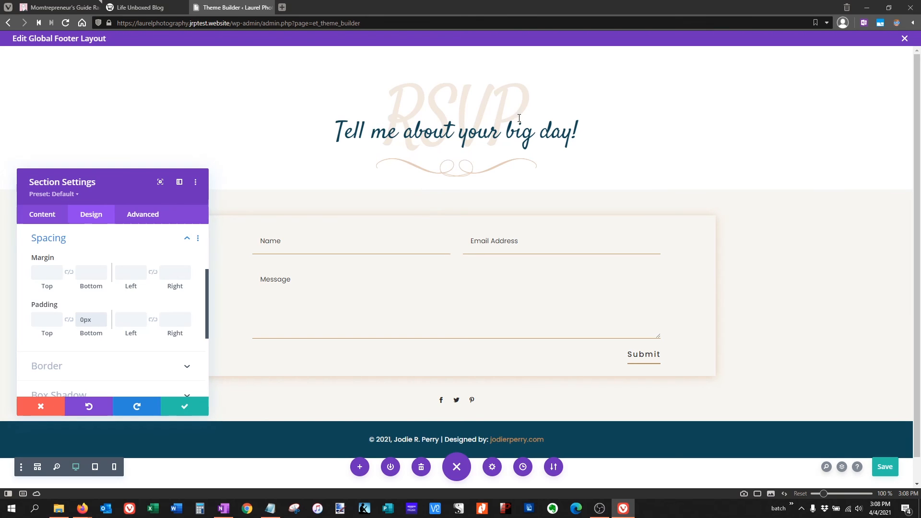
left_click(183, 409)
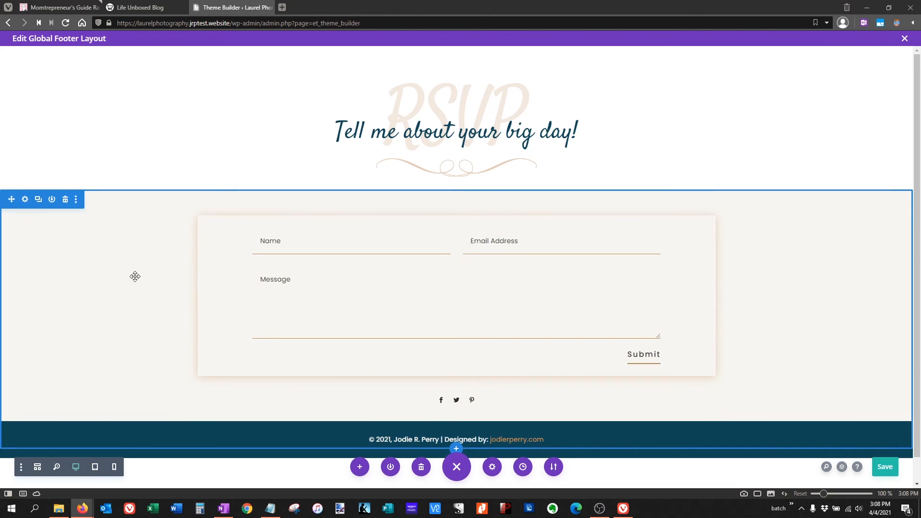
Give the contact form section a -7% top margin and save the footer layout.
left_click(25, 200)
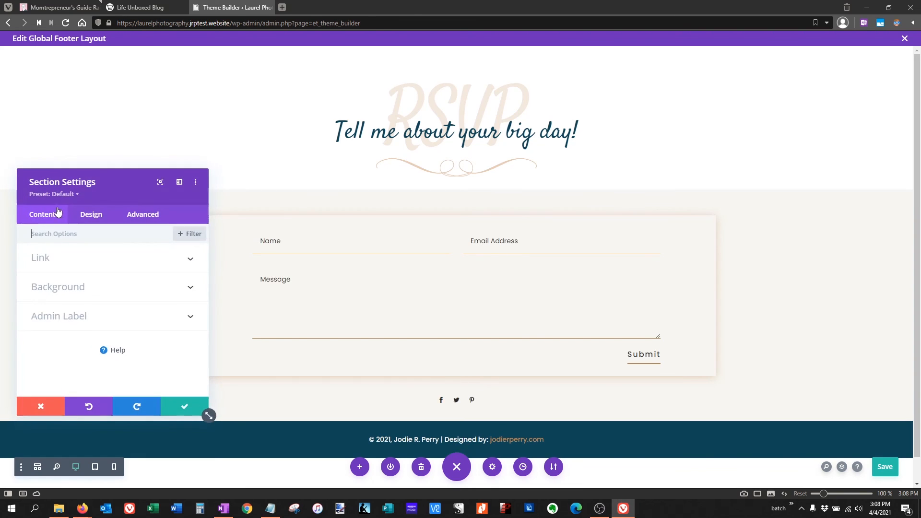
left_click(90, 214)
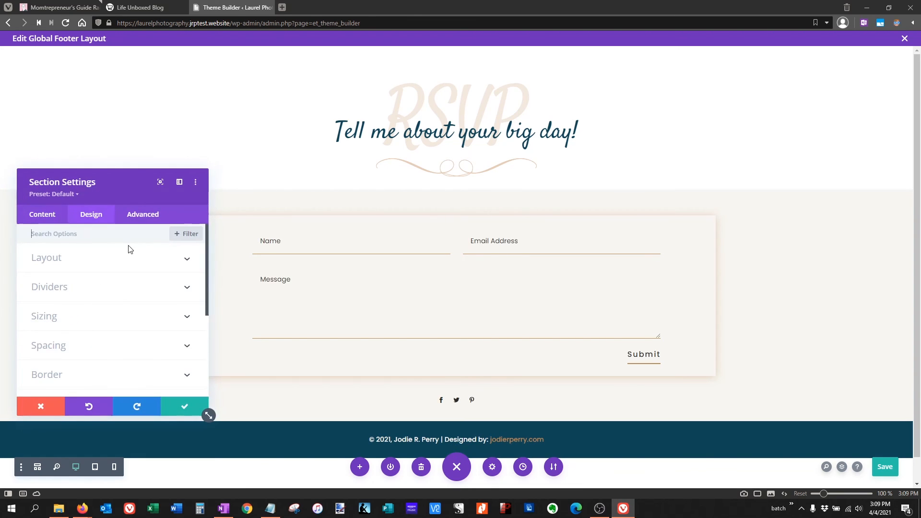
left_click(111, 353)
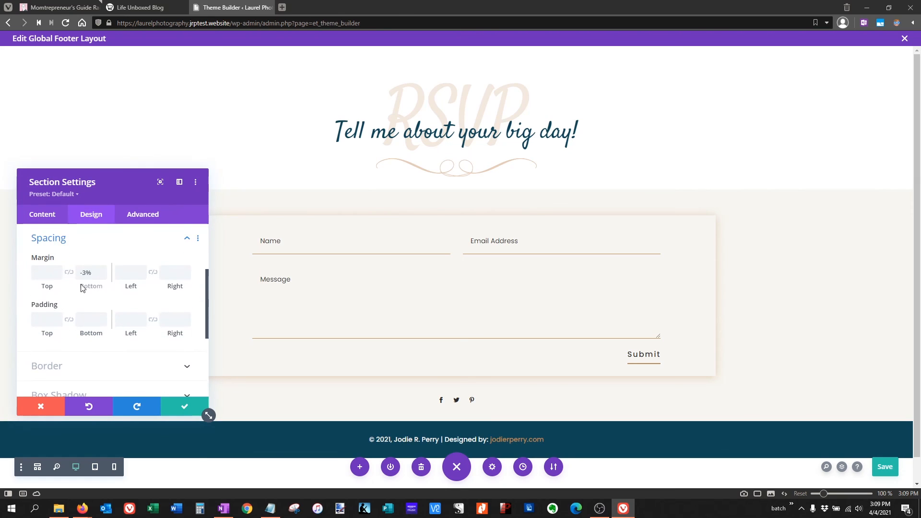
left_click(55, 275)
type("-8")
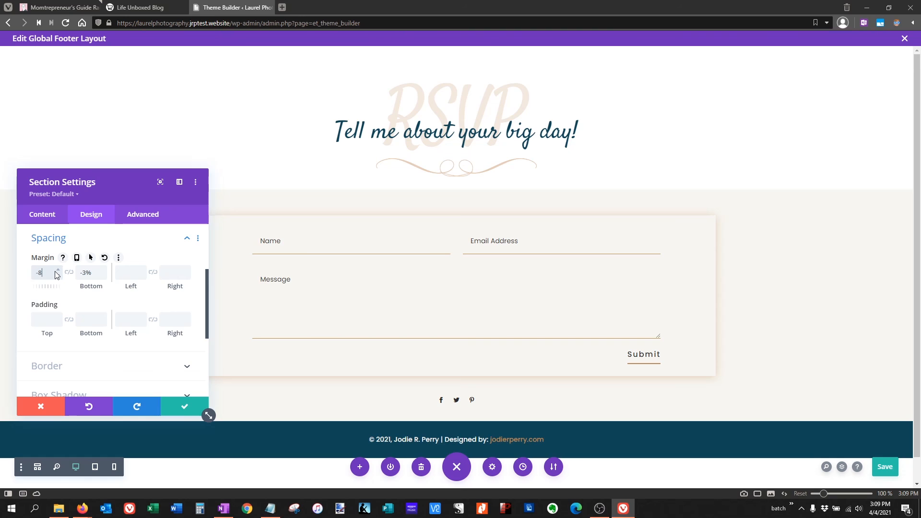
type("px")
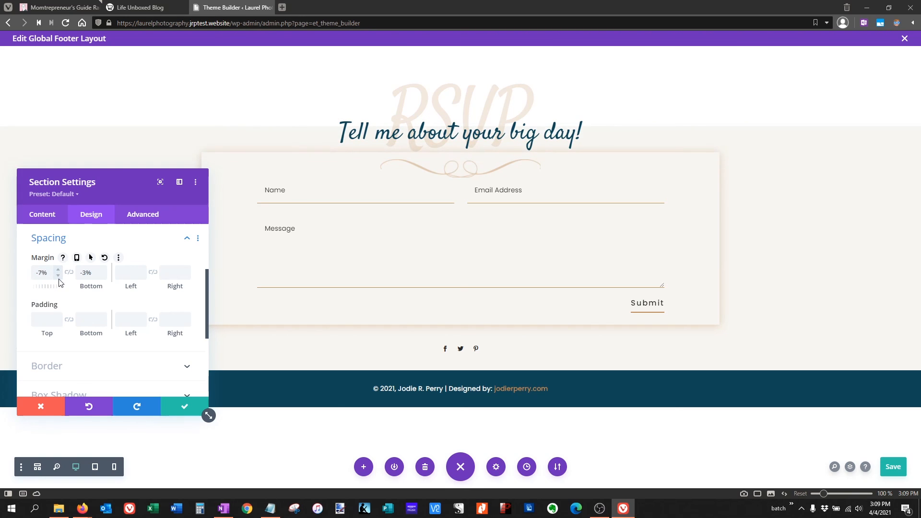
left_click(207, 400)
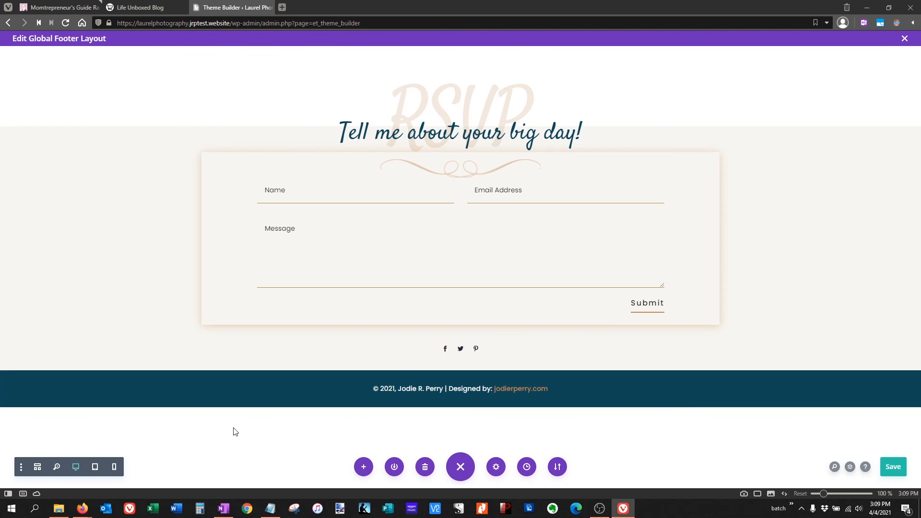
left_click(892, 466)
Close the Global Footer editor and save the Theme Builder changes.
left_click(904, 39)
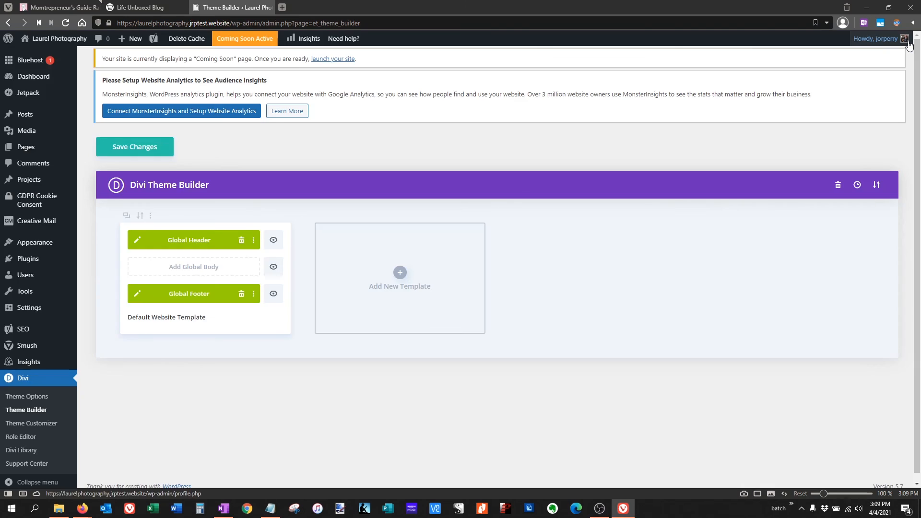
left_click(130, 151)
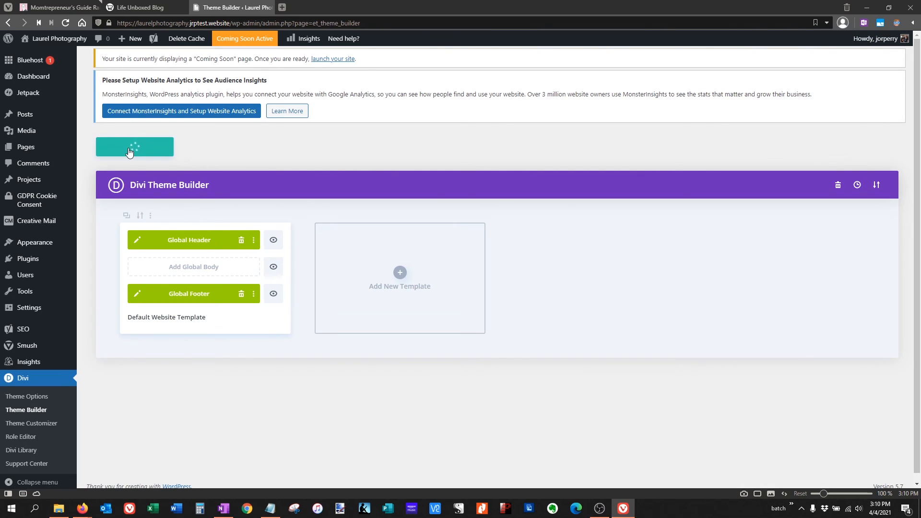